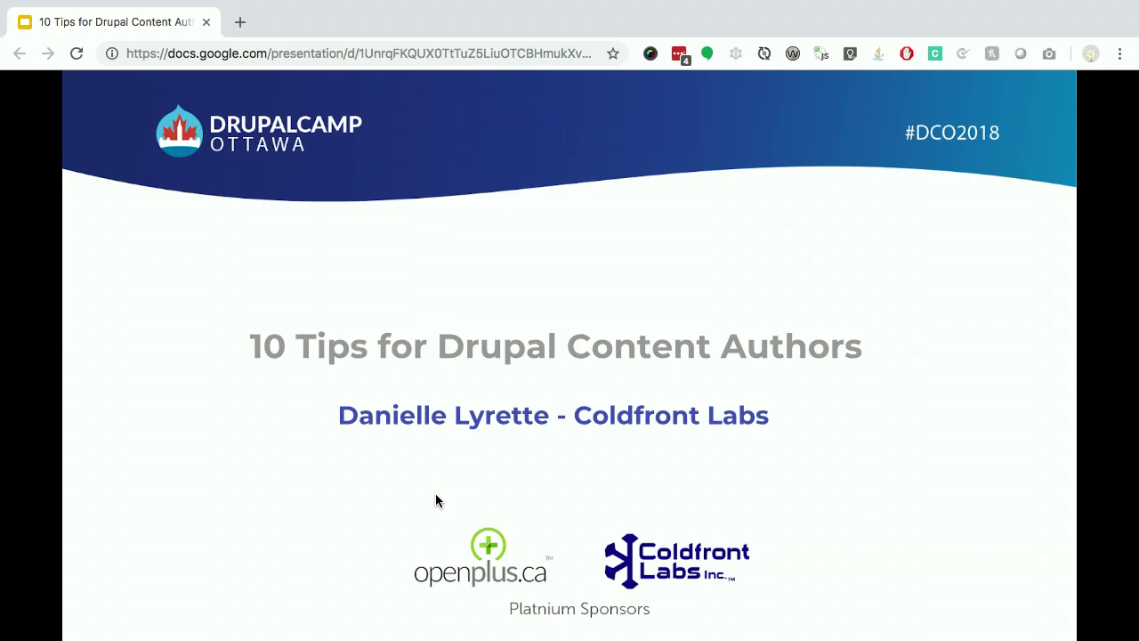
Advance the slideshow through the introduction slides to the title slide of tip 1, Acceptance.
key(Right)
key(Right)
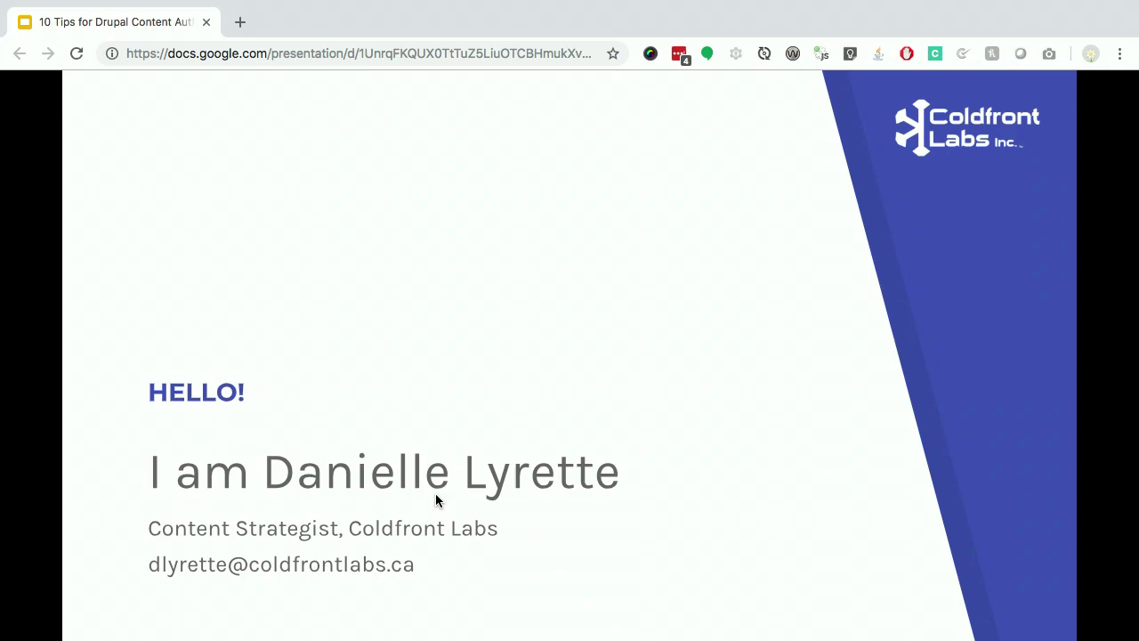
key(Right)
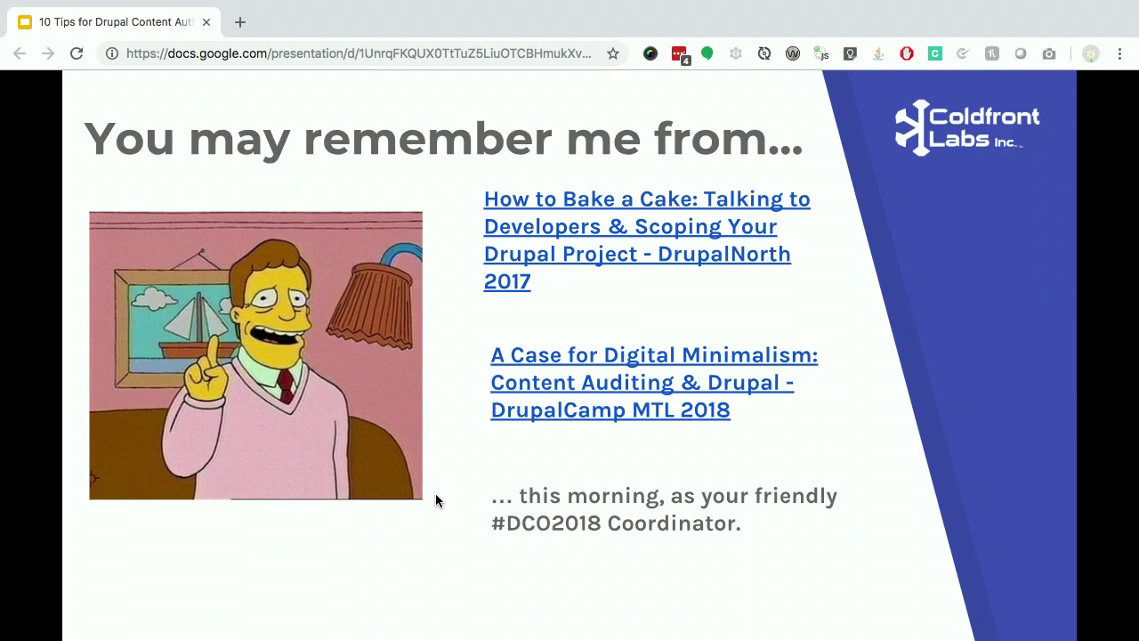
key(Right)
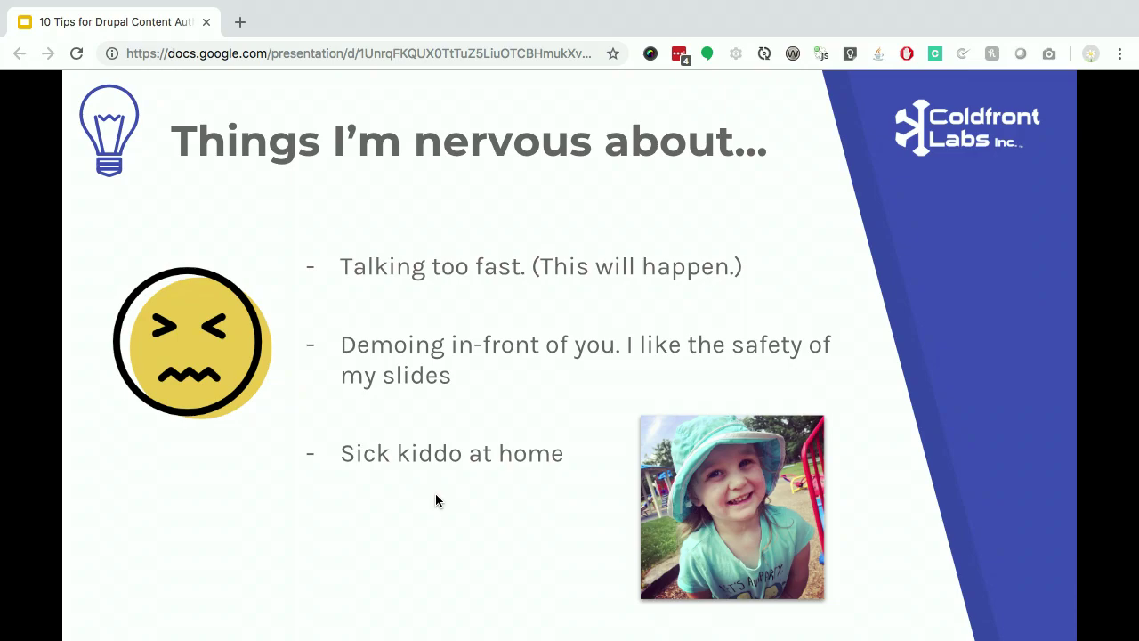
key(Right)
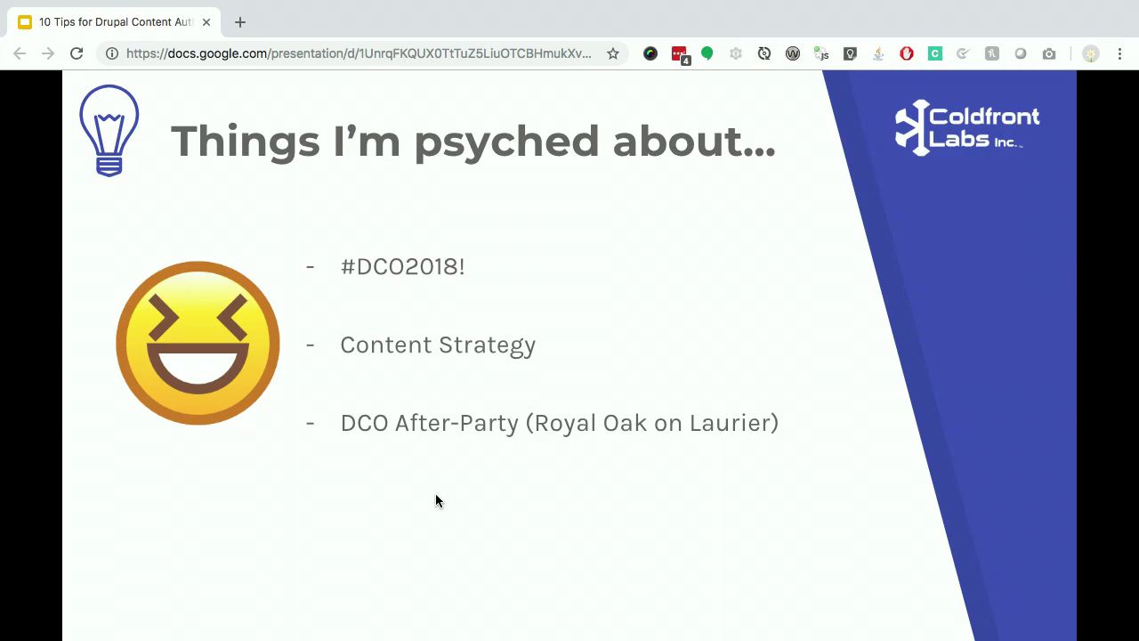
key(Right)
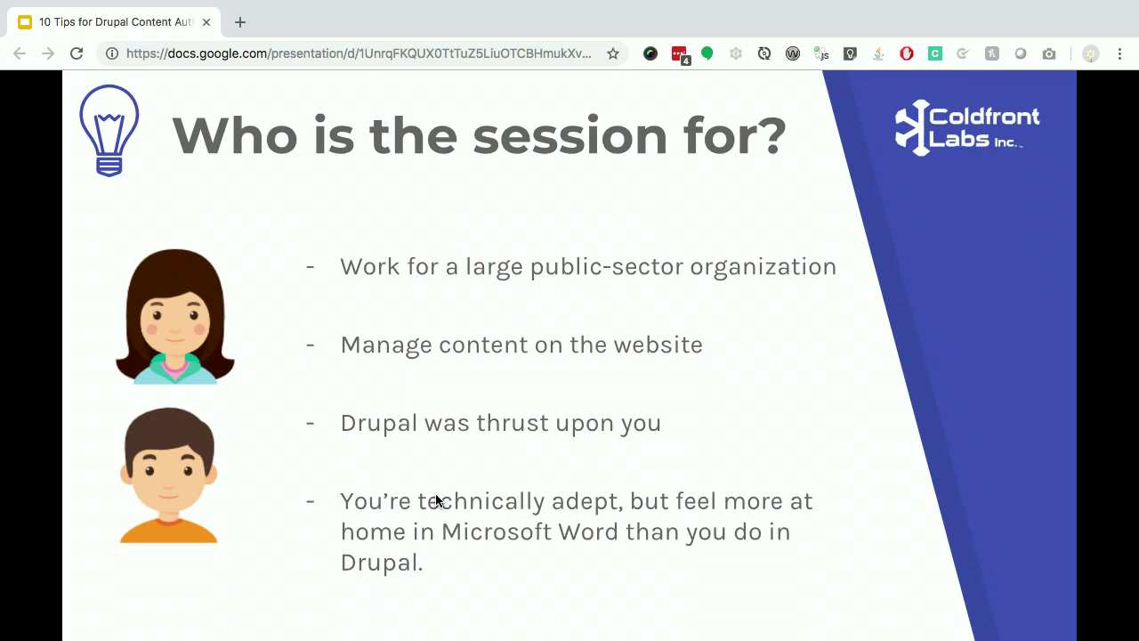
key(Right)
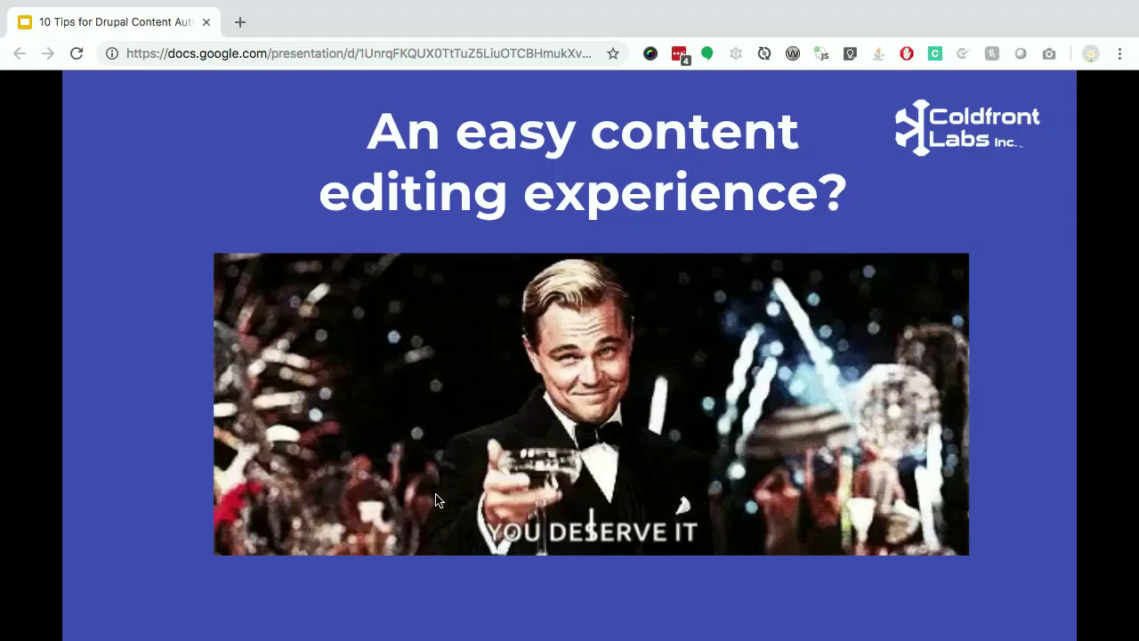
key(Right)
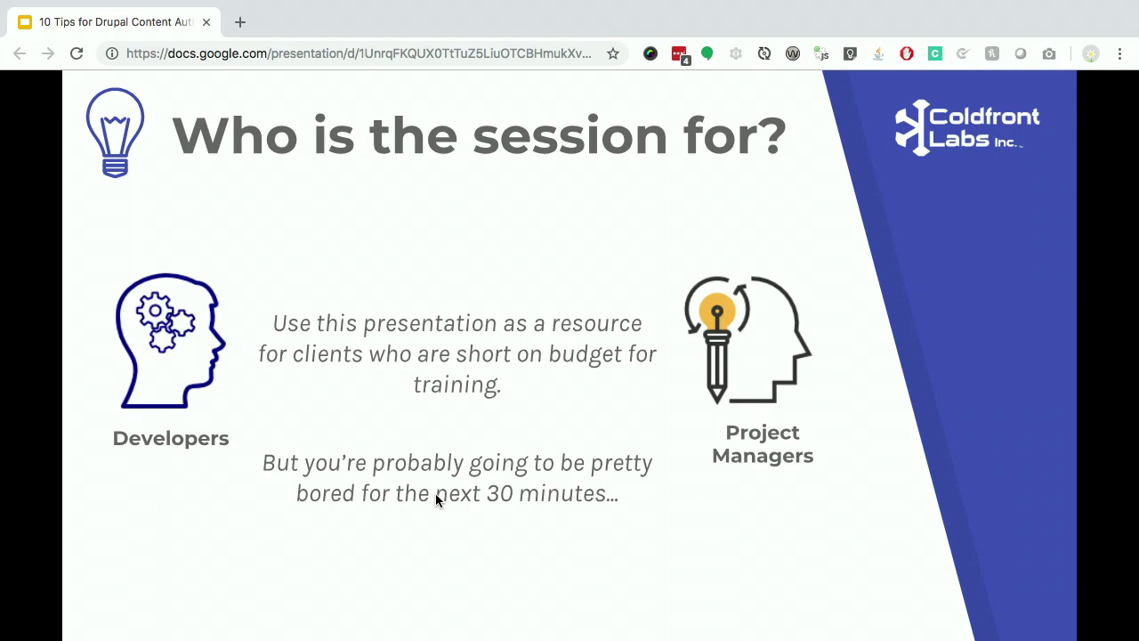
key(Right)
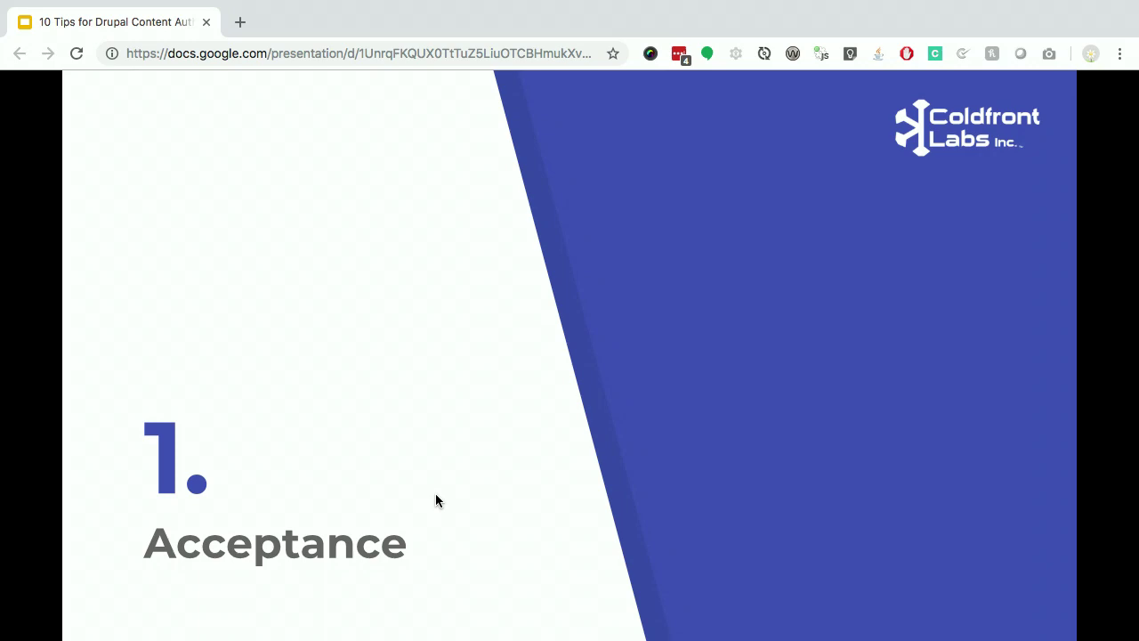
Go through the Acceptance slides and the tip 2 title to the Content Management Systems 101 slide.
key(Right)
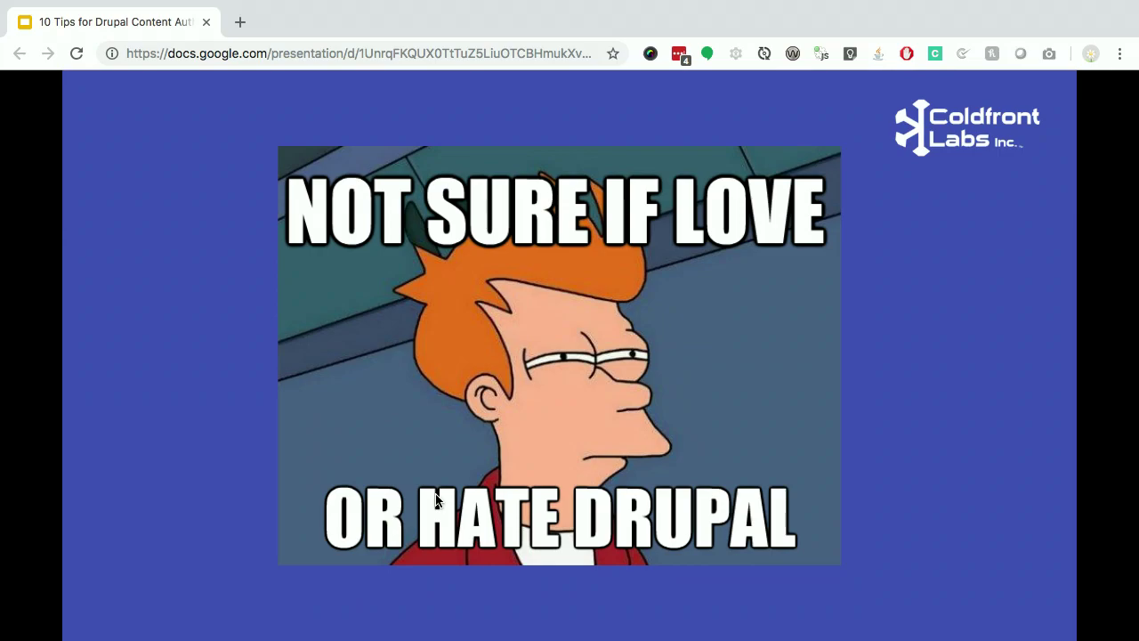
key(Right)
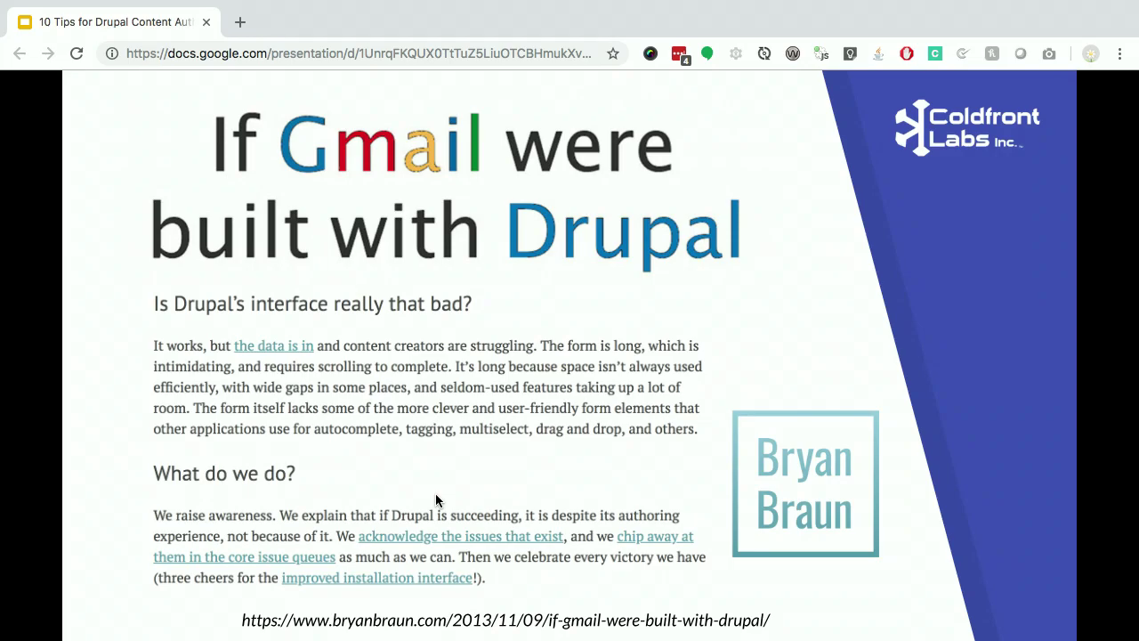
key(Right)
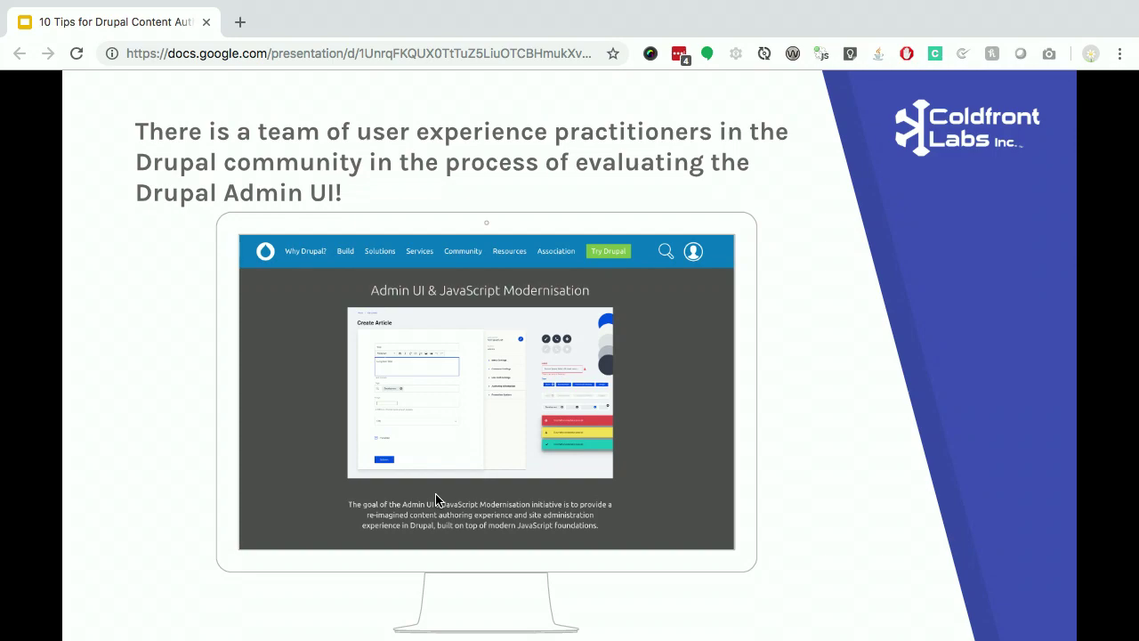
key(Right)
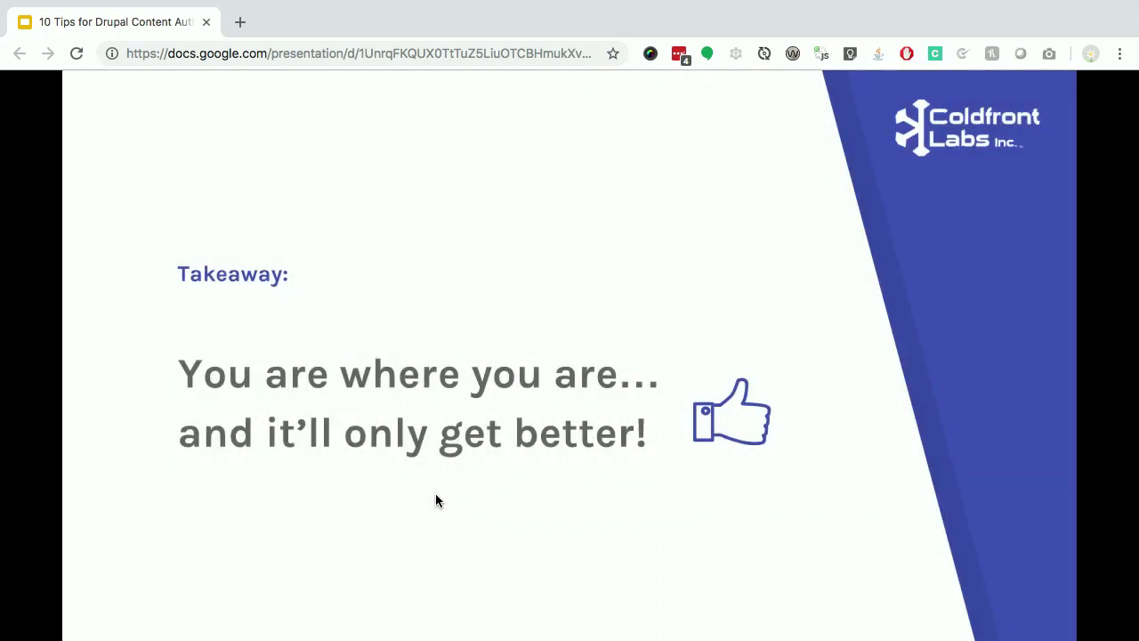
key(Right)
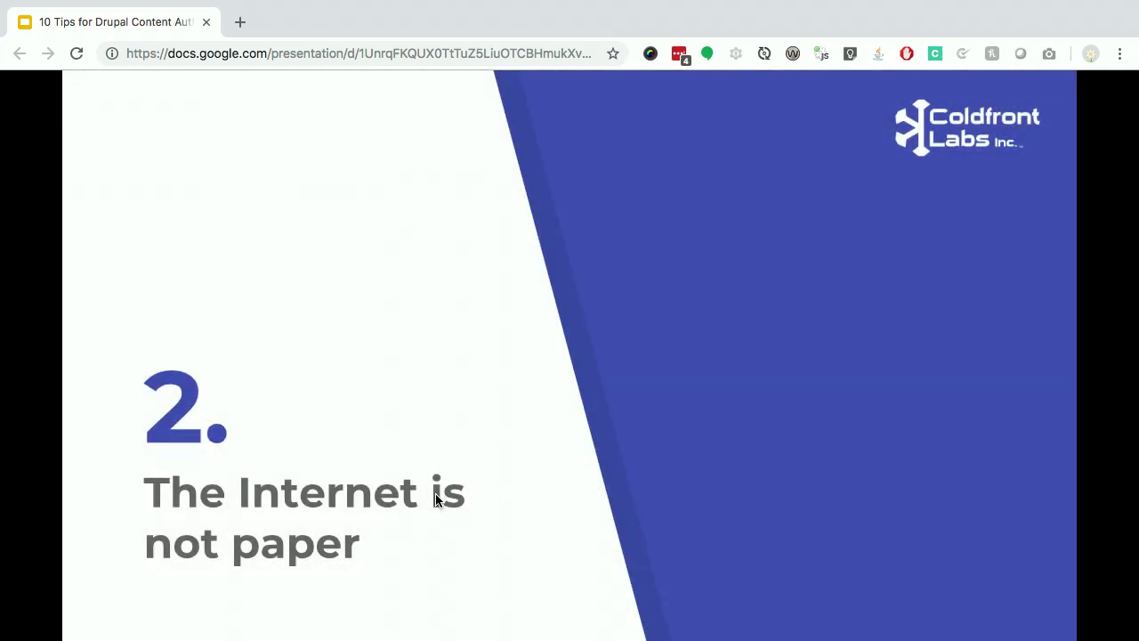
key(Right)
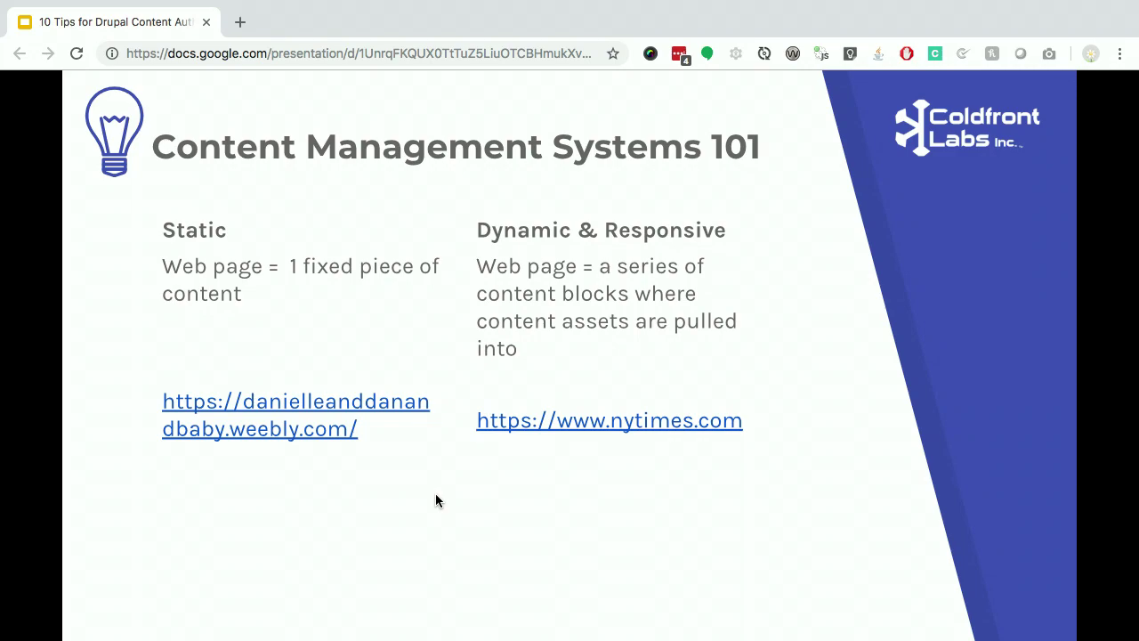
View the linked static Weebly example and the dynamic nytimes.com example, closing each site after viewing it.
click(353, 394)
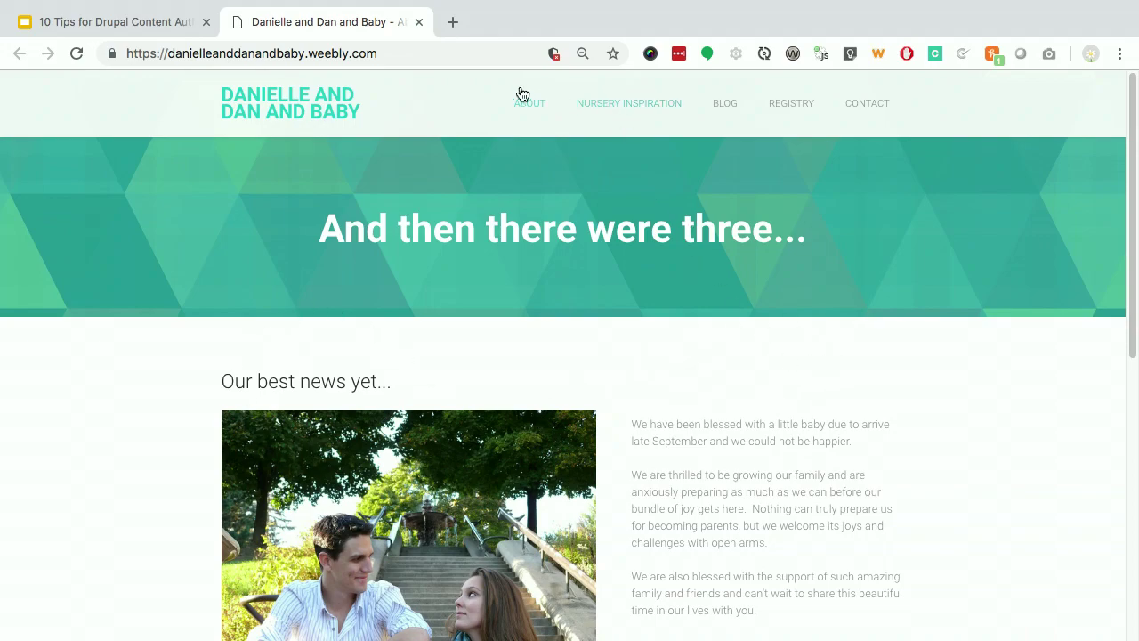
click(418, 22)
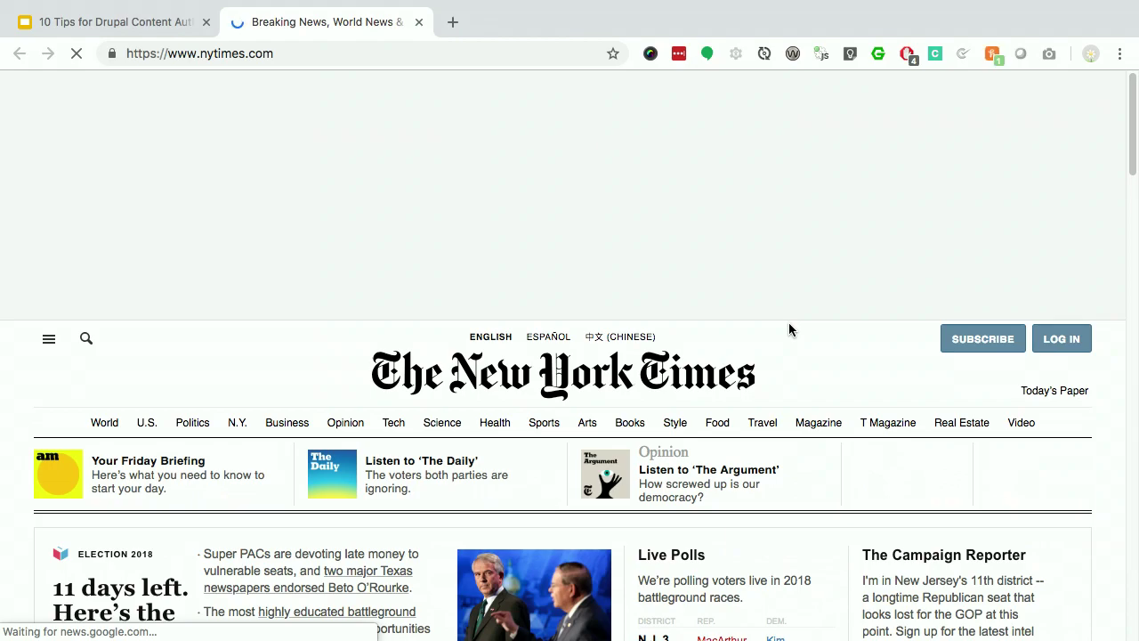
scroll(757, 494, down, 3)
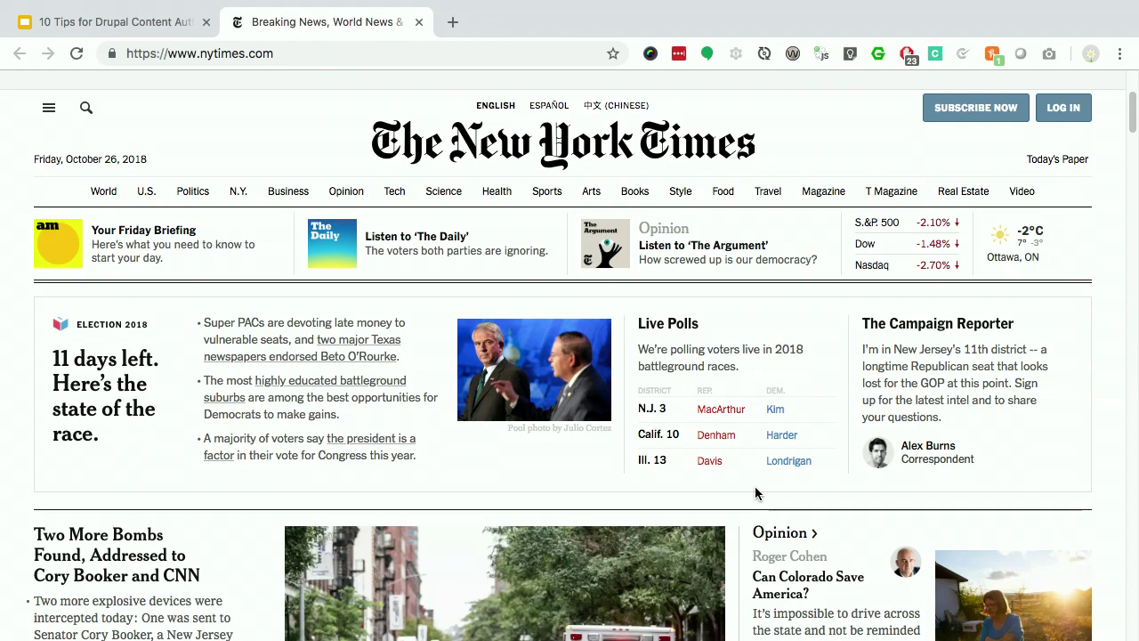
scroll(754, 493, down, 1)
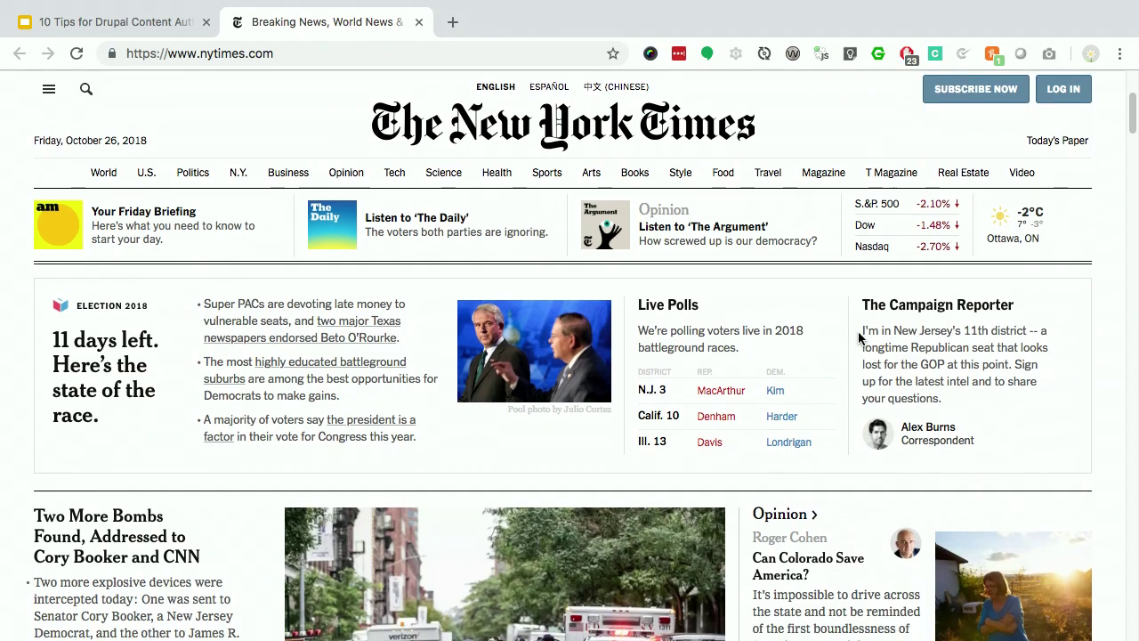
click(418, 22)
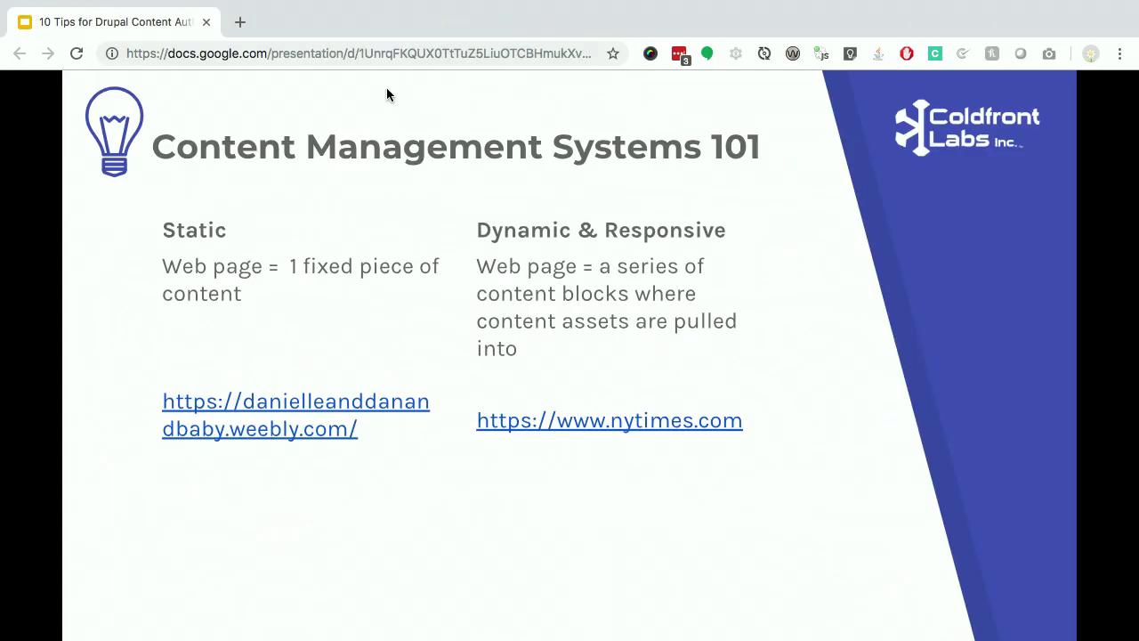
Advance to the content types demo slide and exit the slideshow there.
key(Right)
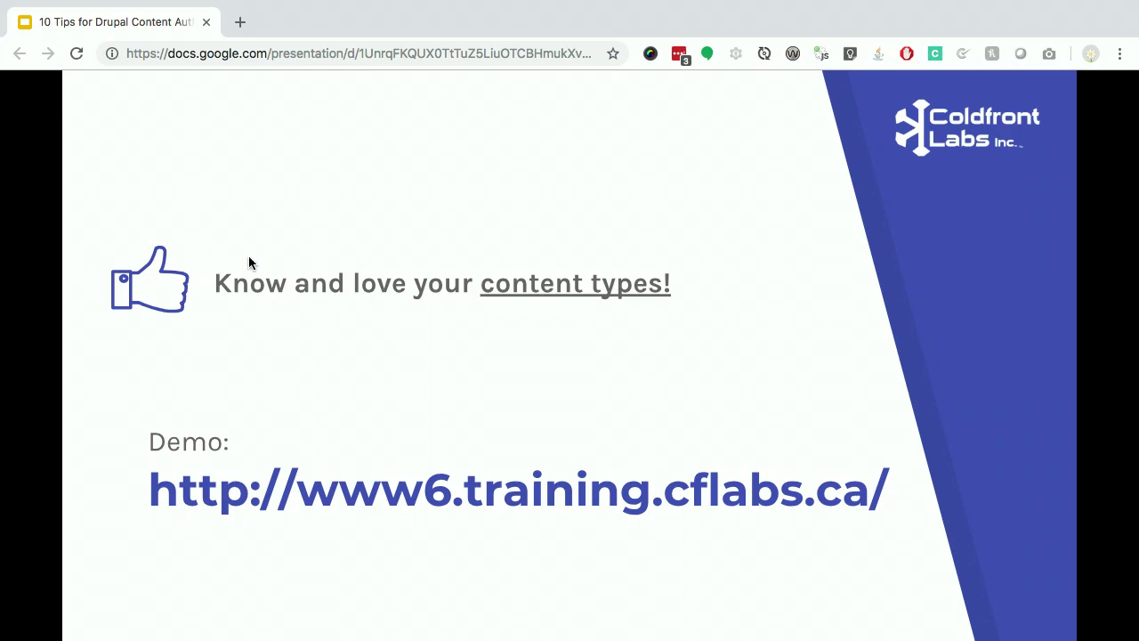
click(349, 483)
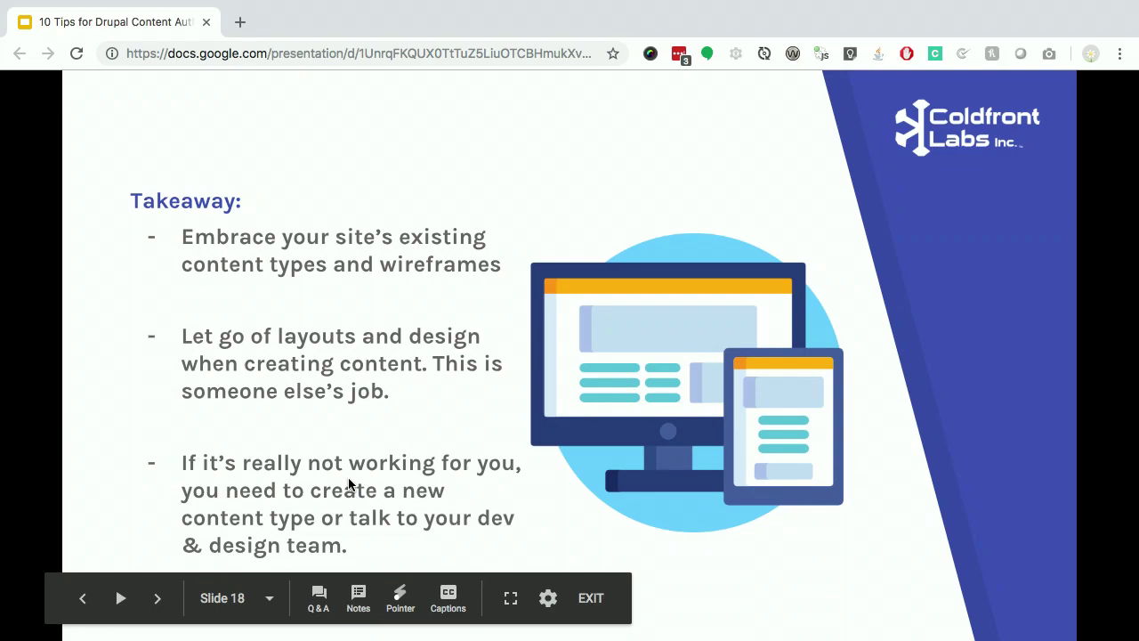
key(Left)
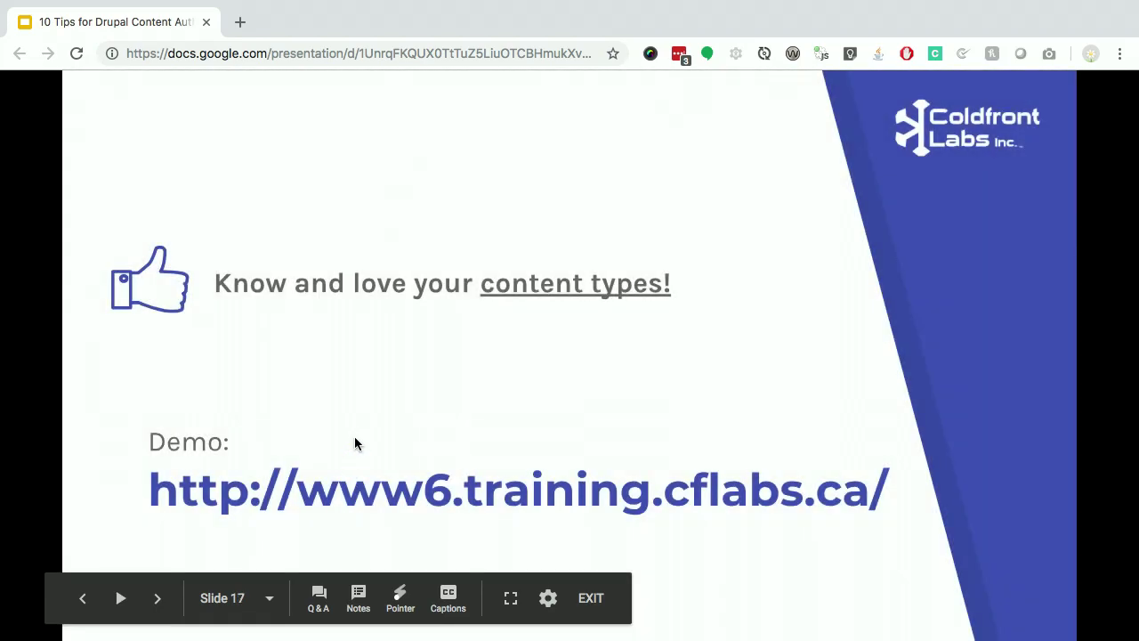
key(Escape)
click(436, 445)
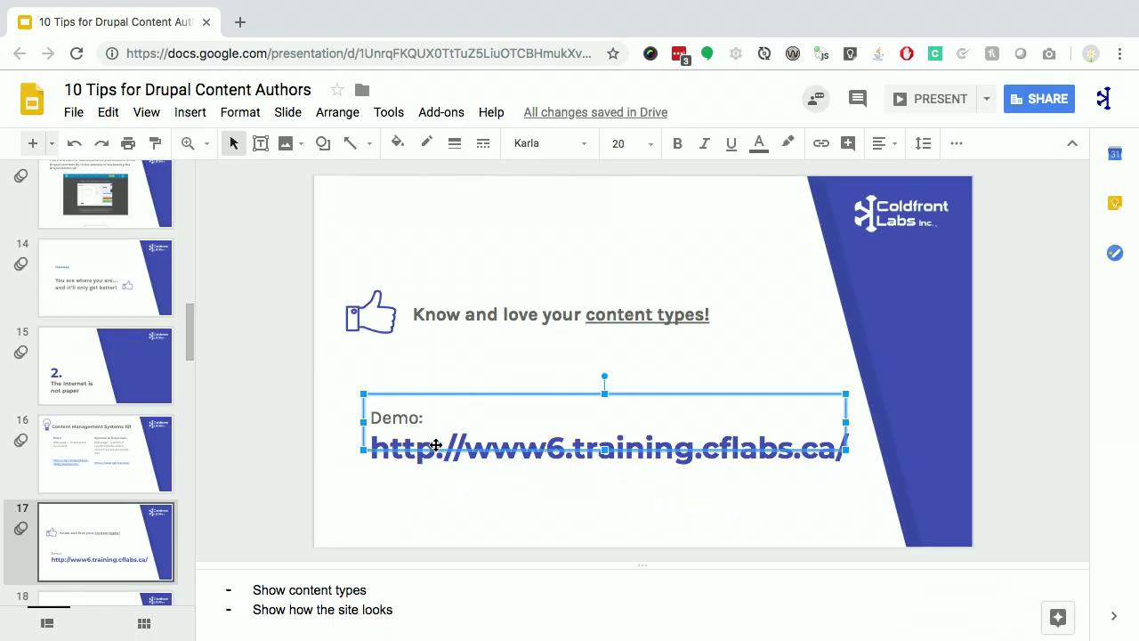
click(600, 464)
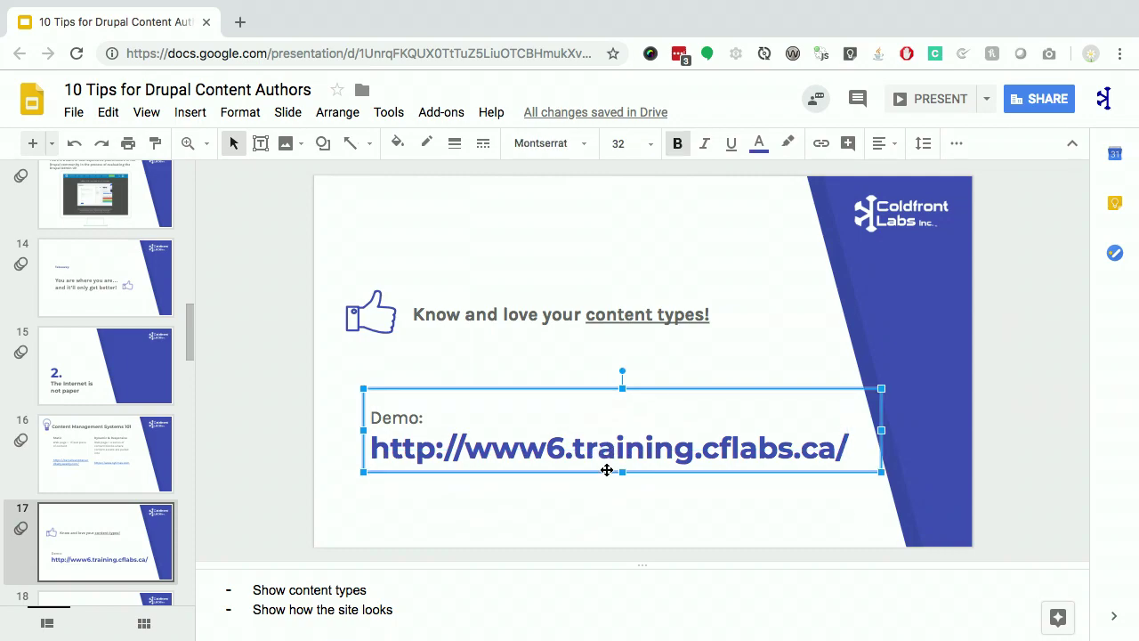
triple_click(673, 464)
key(ctrl+c)
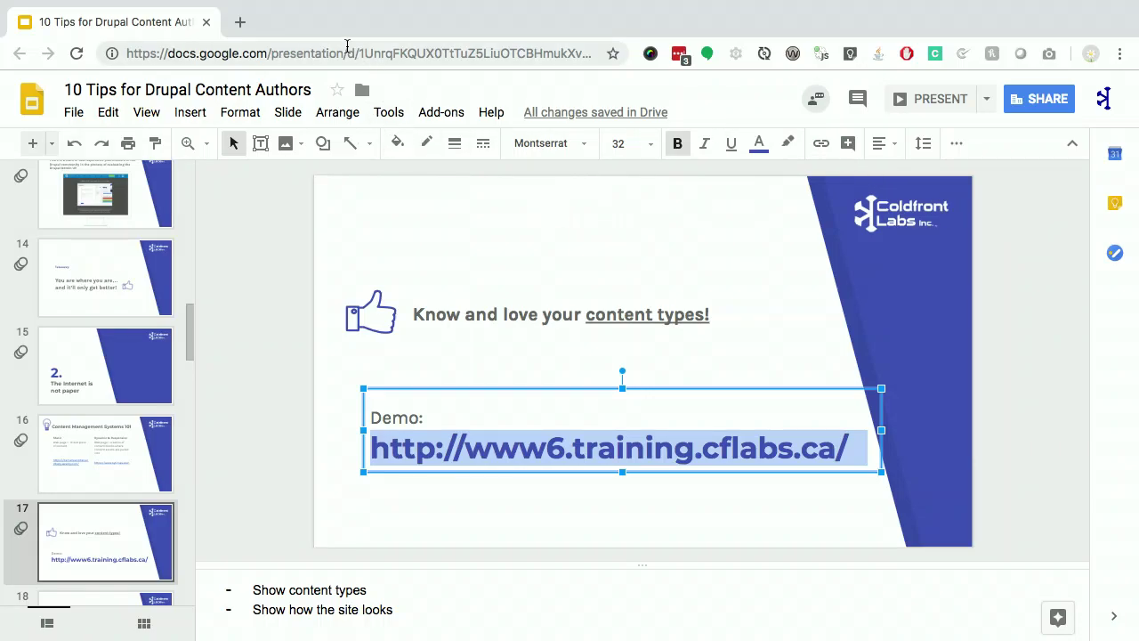
Open the copied demo address in a new browser tab and look over the Umami home page.
click(241, 21)
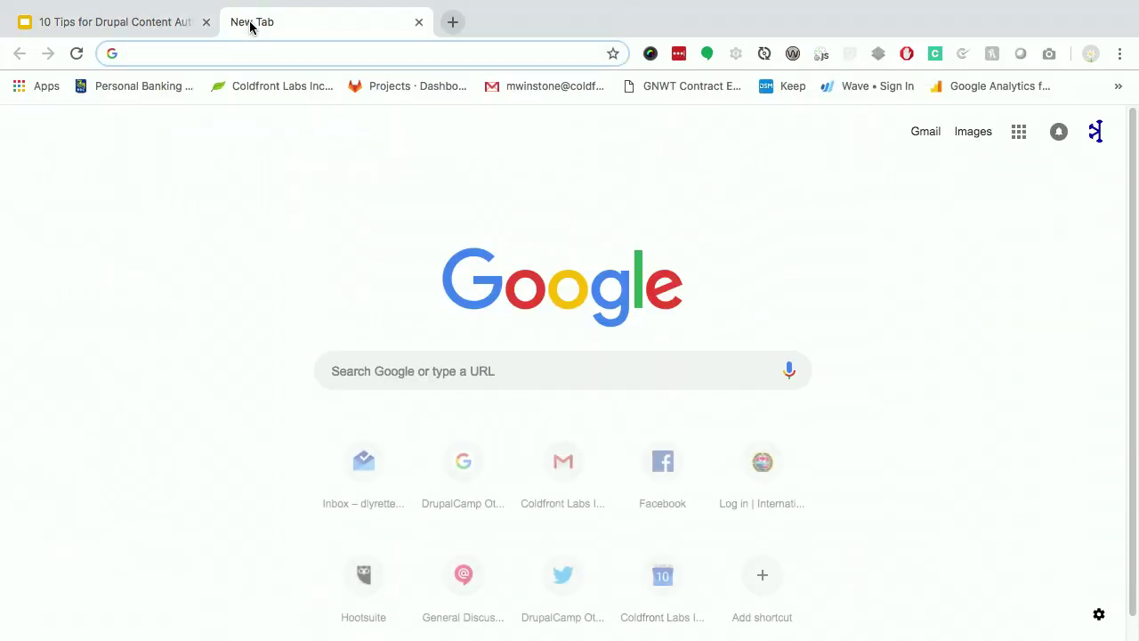
key(ctrl+v)
key(Return)
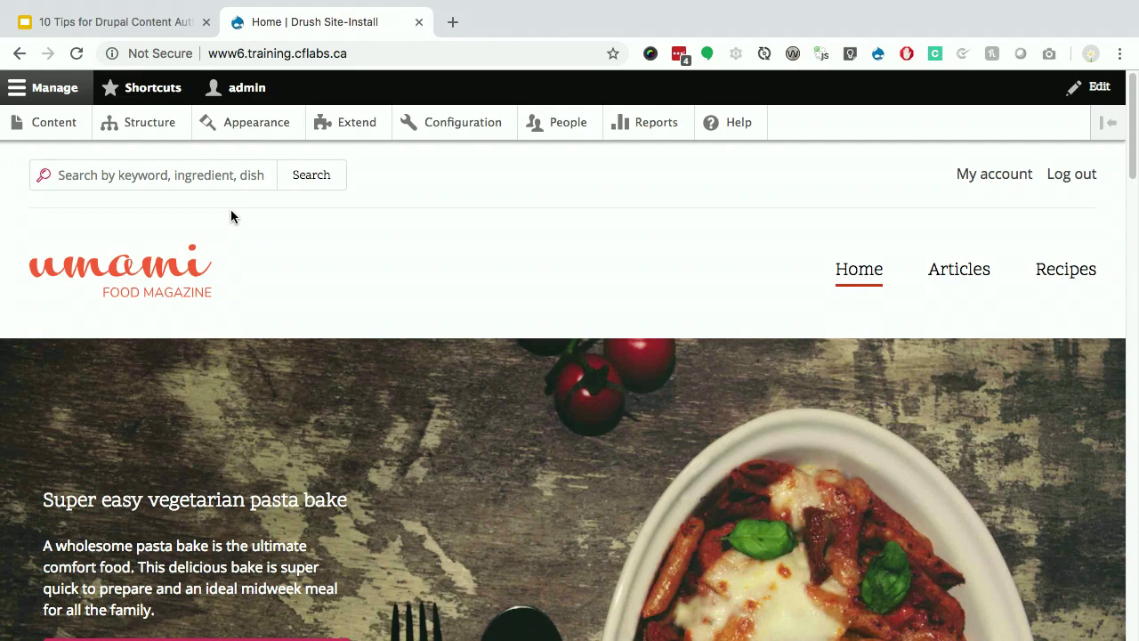
scroll(232, 215, down, 10)
scroll(231, 213, up, 10)
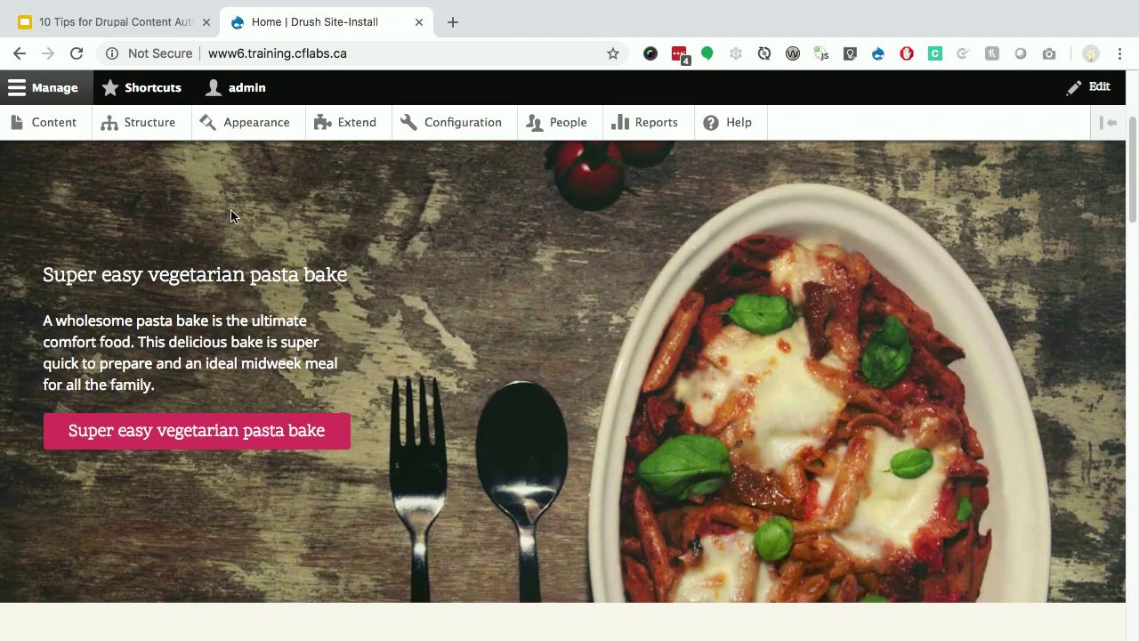
Start adding new content of the Recipe type from the site's content administration.
click(56, 124)
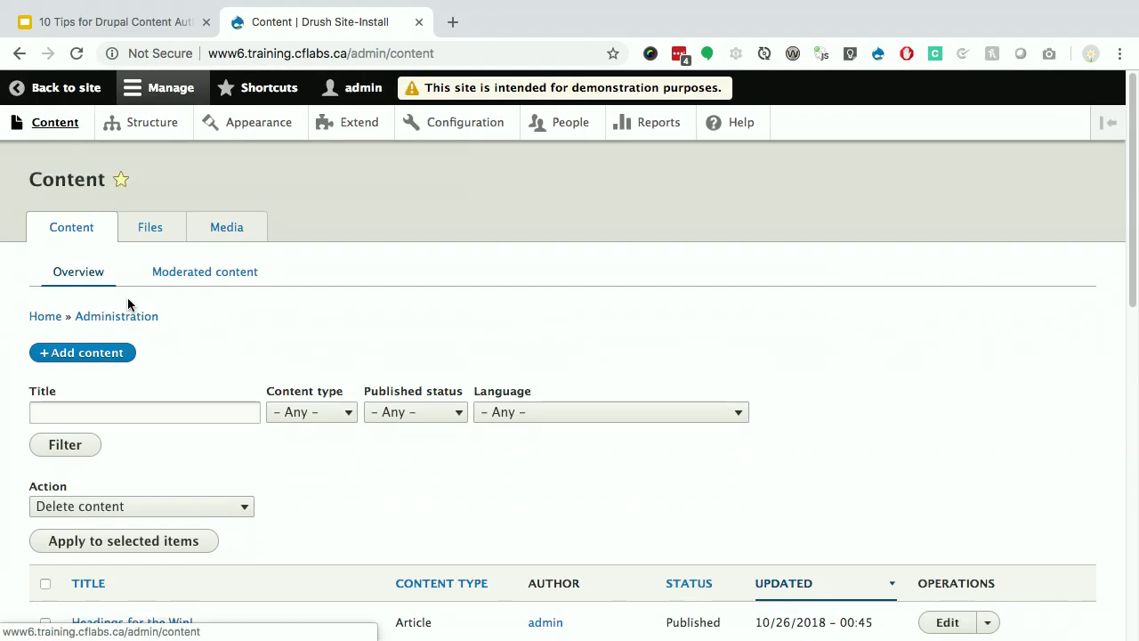
click(61, 353)
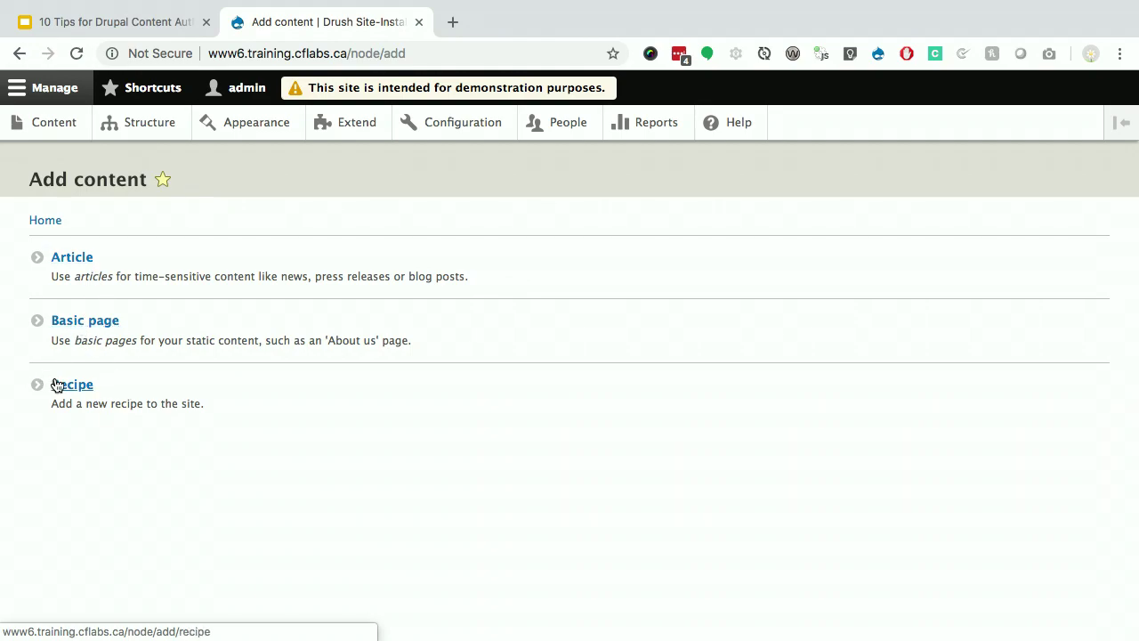
click(55, 384)
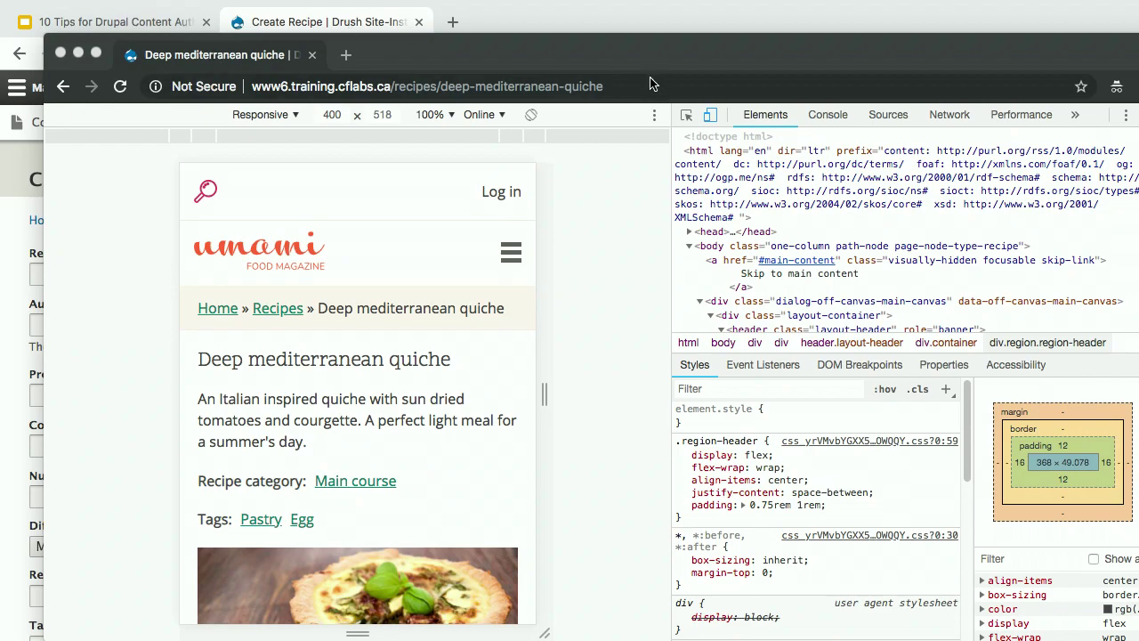
Compare the Deep mediterranean quiche page with and without the mobile device preview, and return to the 10 Tips for Drupal Content Authors presentation.
click(683, 116)
click(710, 118)
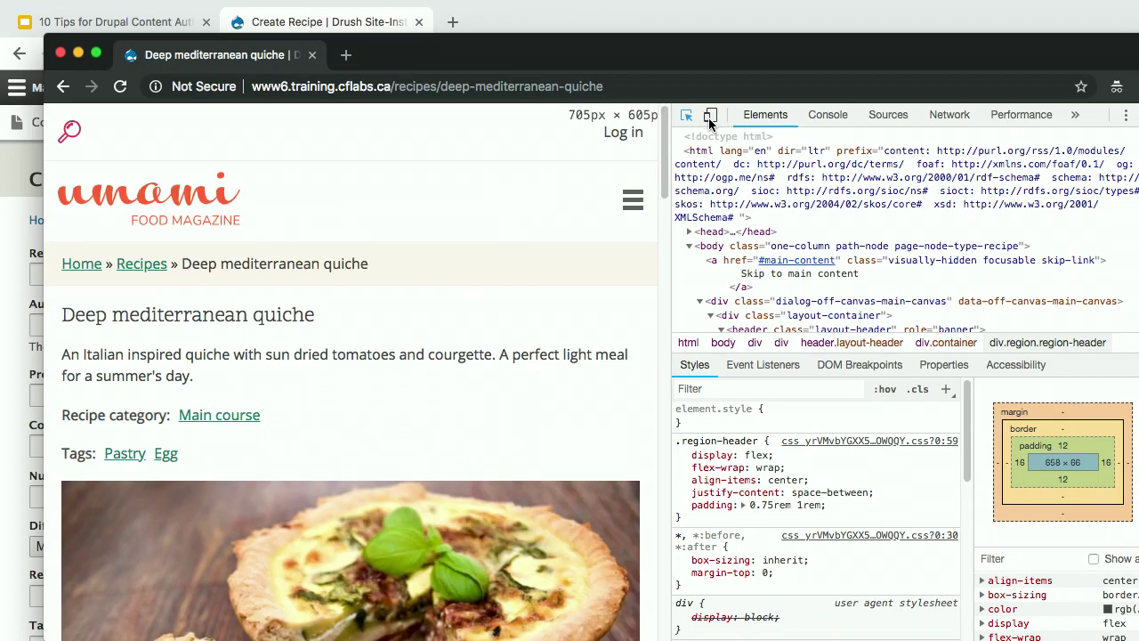
click(710, 119)
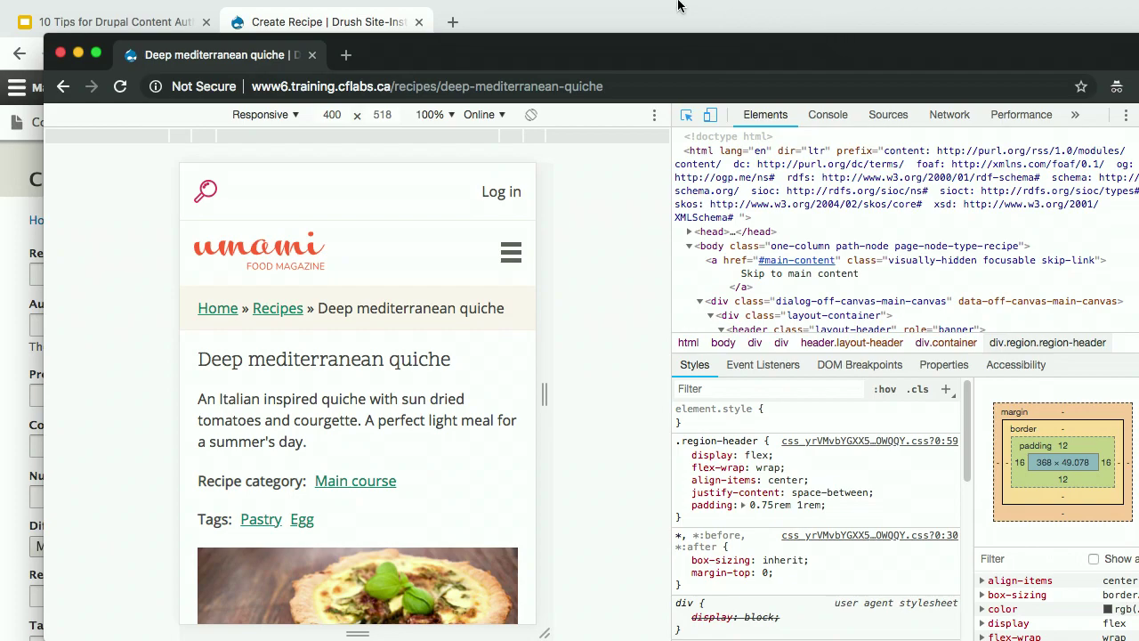
click(330, 21)
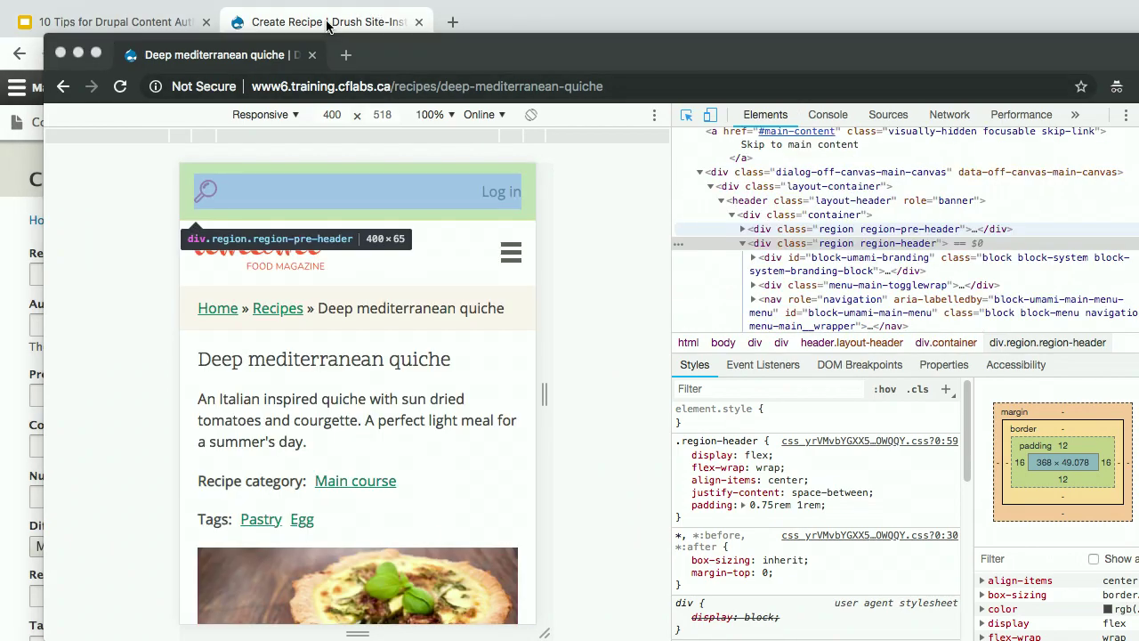
click(131, 21)
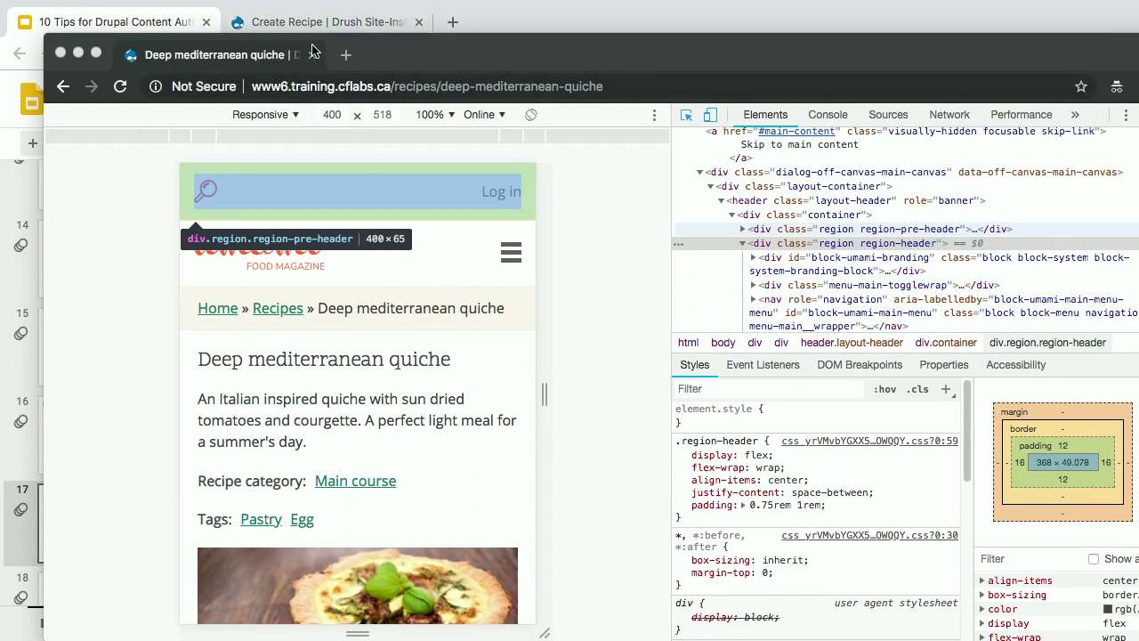
Bring the browser window with the 10 Tips for Drupal Content Authors presentation to the front and reposition it on the desktop.
click(251, 25)
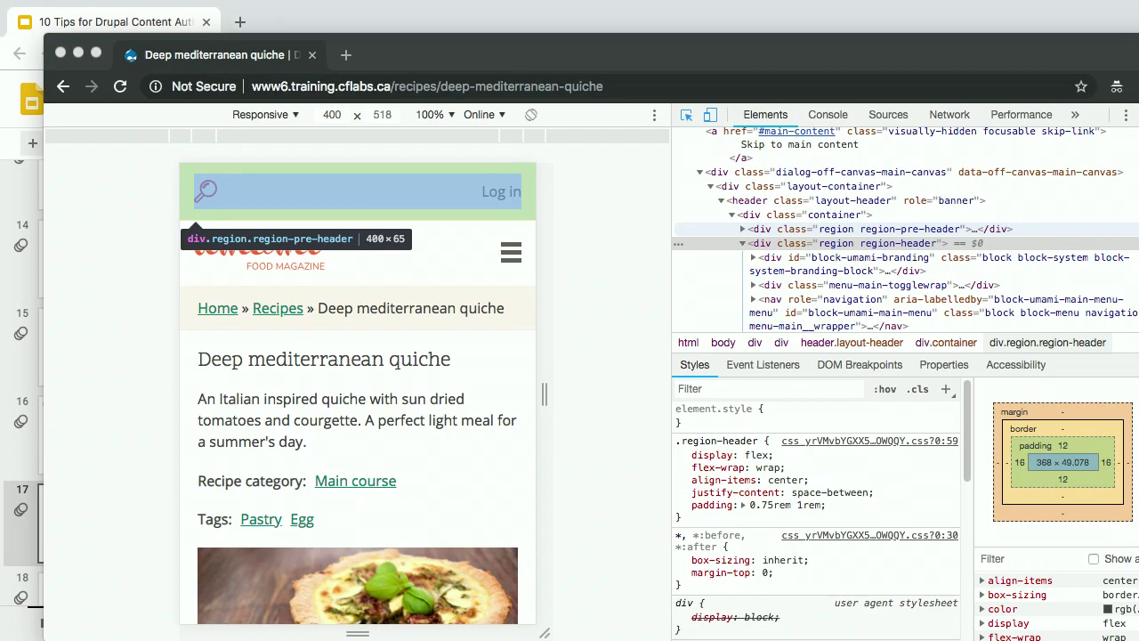
click(205, 22)
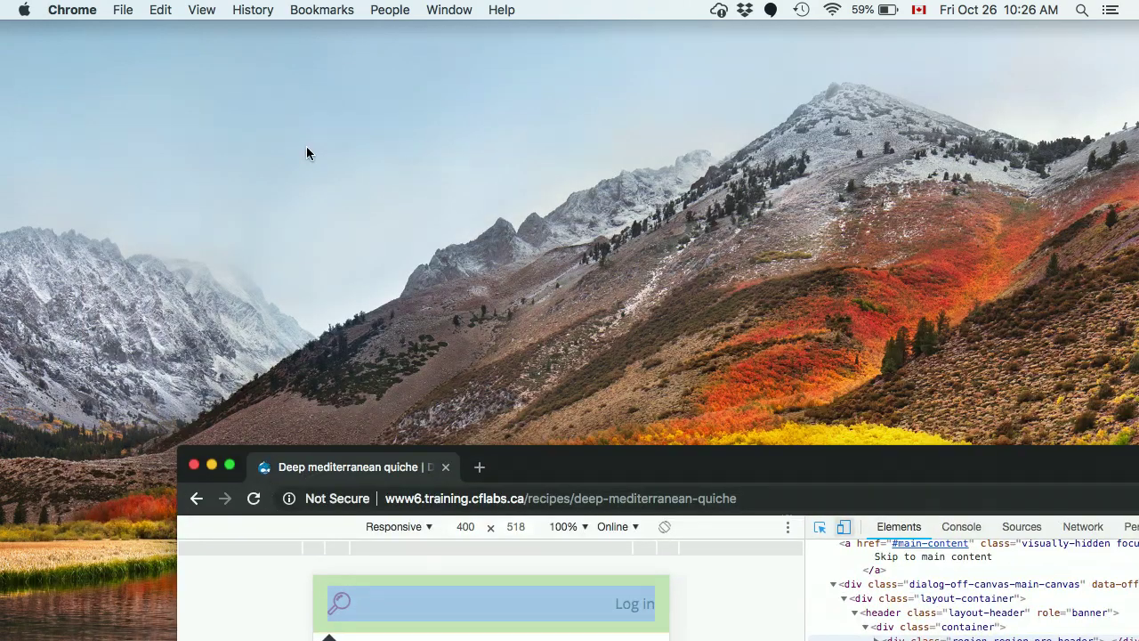
click(440, 9)
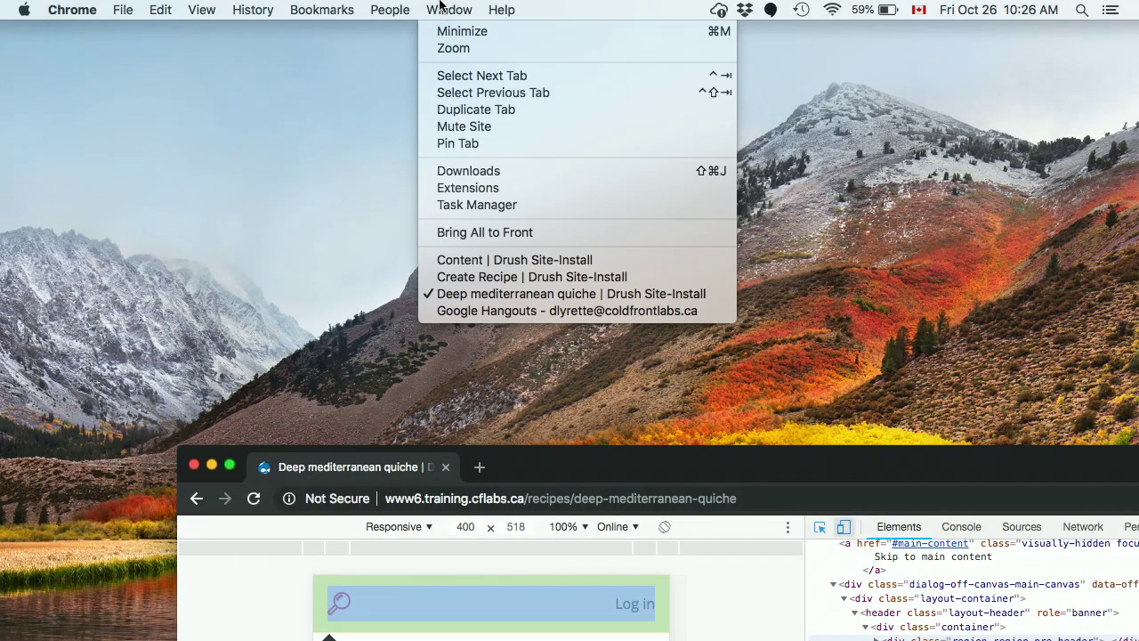
click(466, 259)
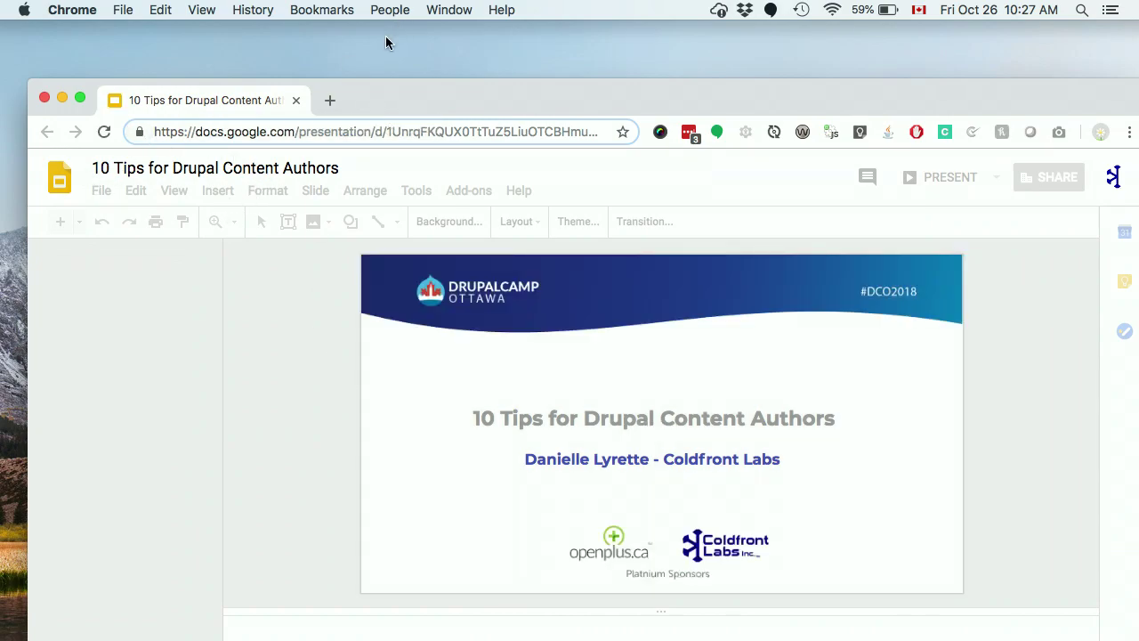
drag(231, 100, 290, 52)
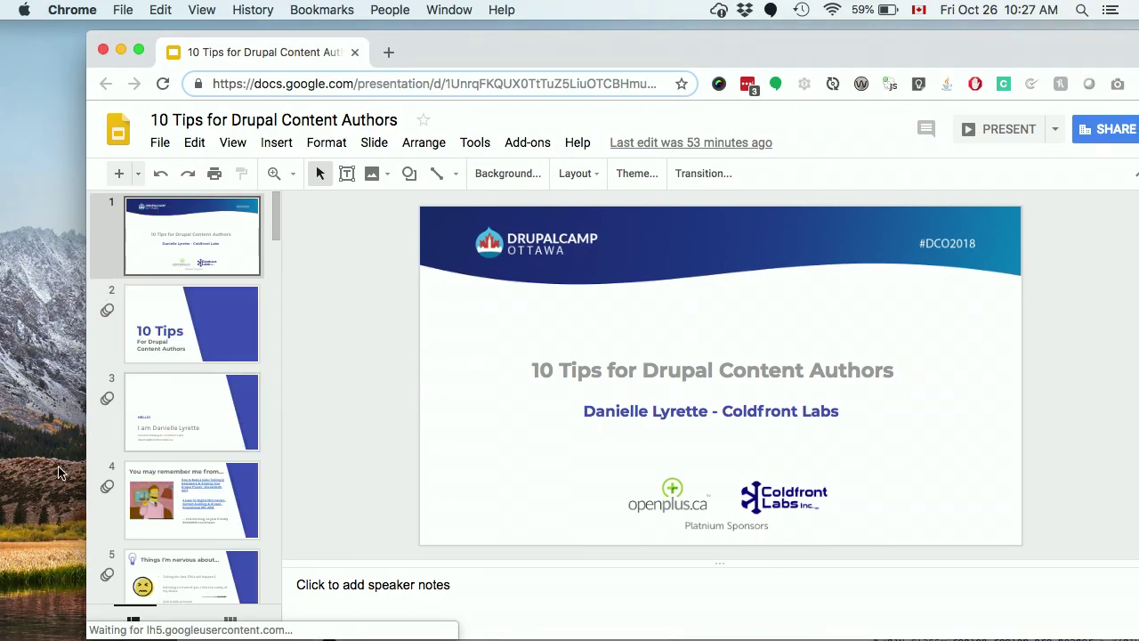
Advance through the presentation to the Takeaway slide about embracing existing content types, slide 18.
click(221, 525)
click(191, 574)
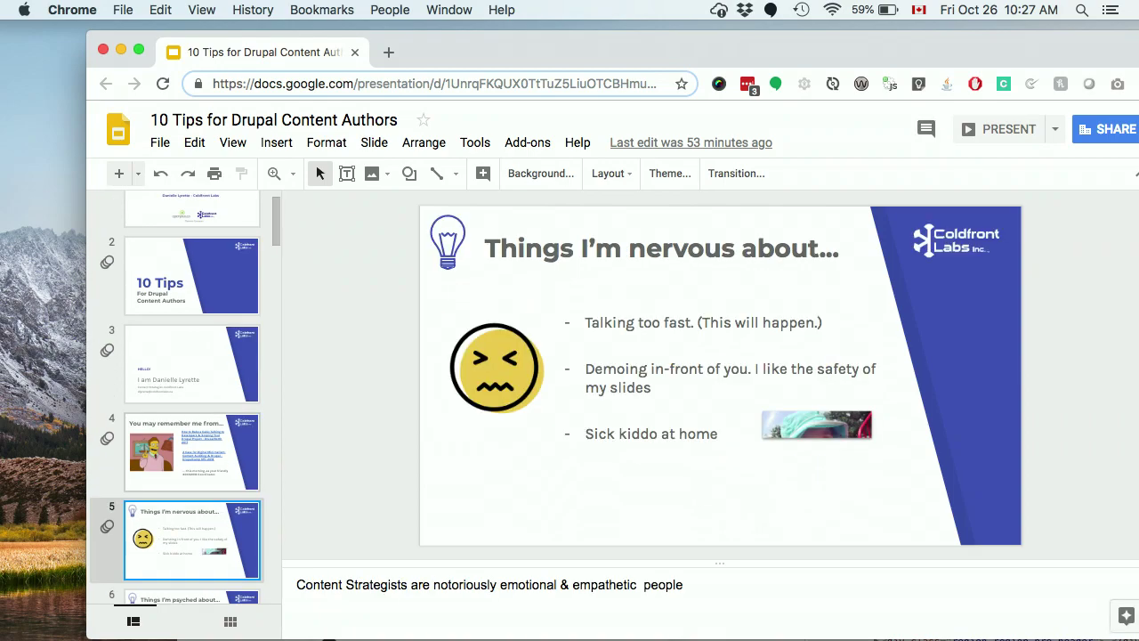
key(Down)
key(Down)
key(Down)
key(Down)
key(Down)
key(Down)
key(Down)
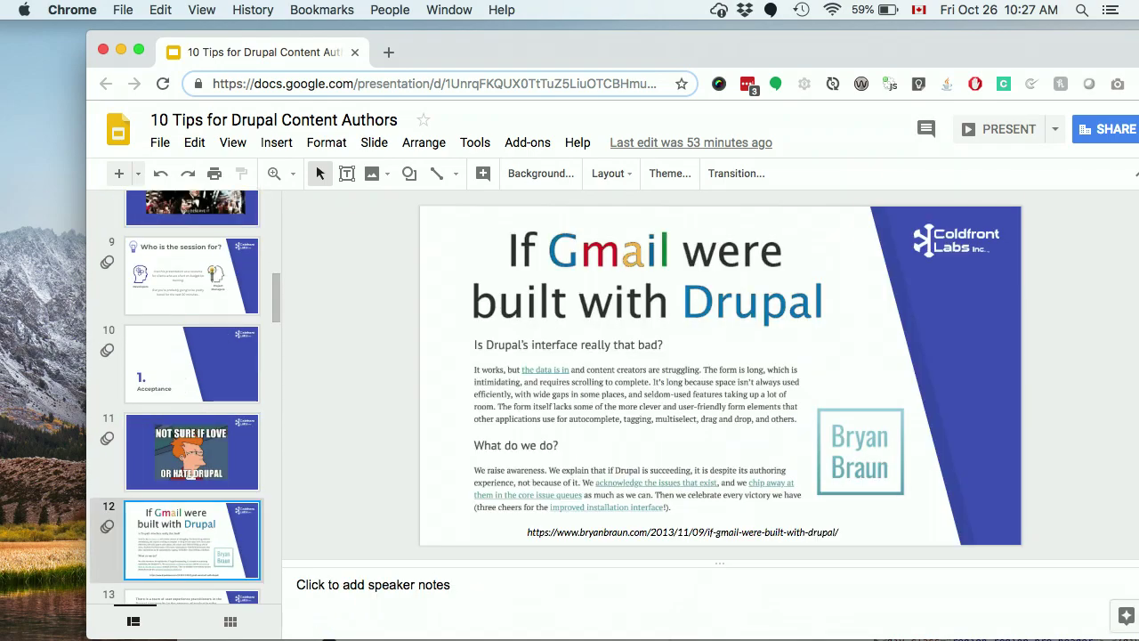
key(Down)
key(Down)
key(Down)
key(Down)
key(Down)
key(Down)
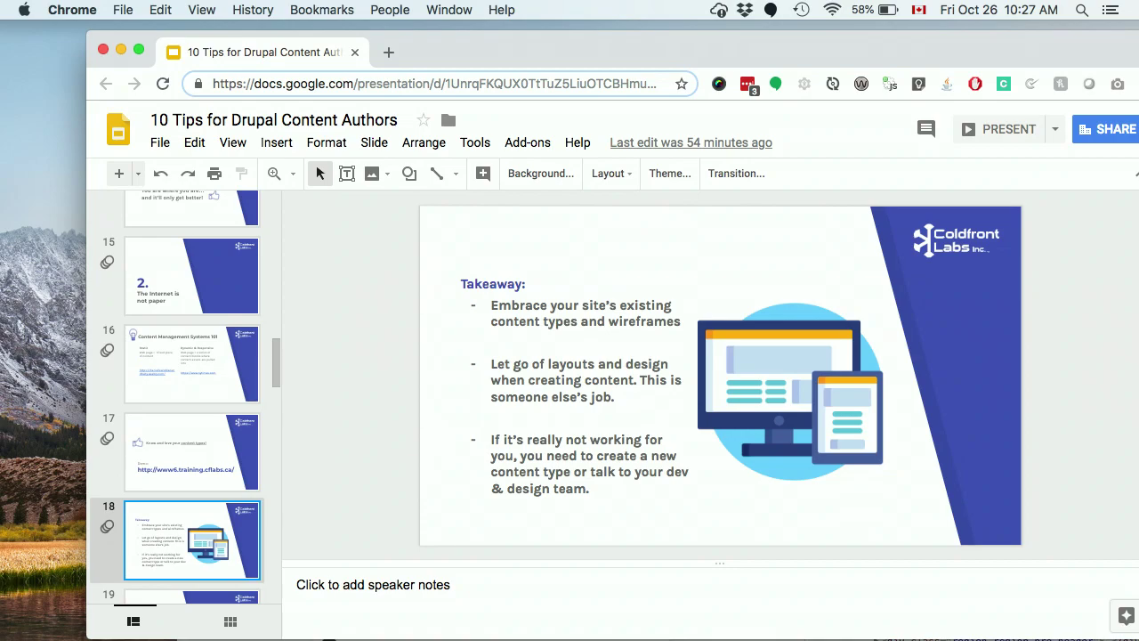
Show the tip 3 slides on avoiding PDFs, from slide 19 to the Web first, Print second takeaway on slide 21.
key(Down)
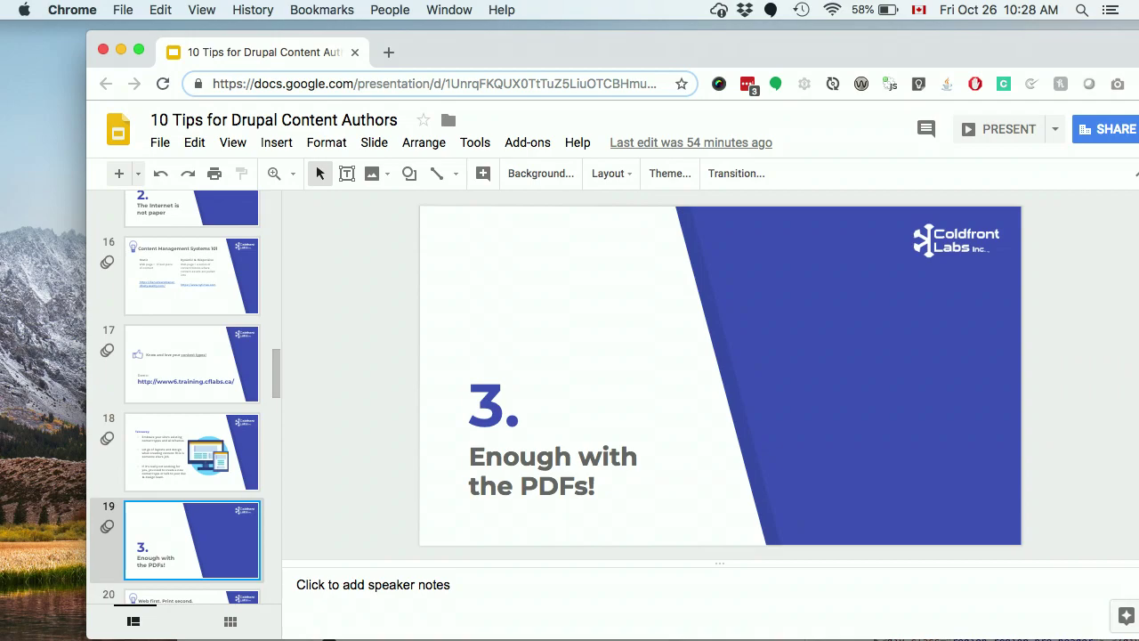
key(Down)
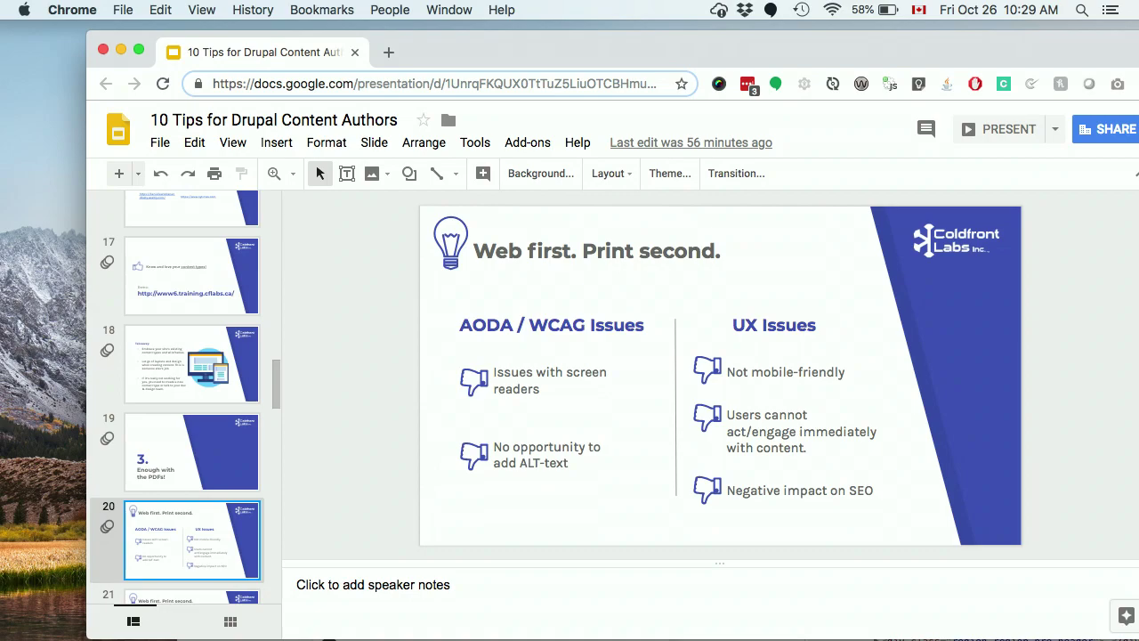
click(191, 596)
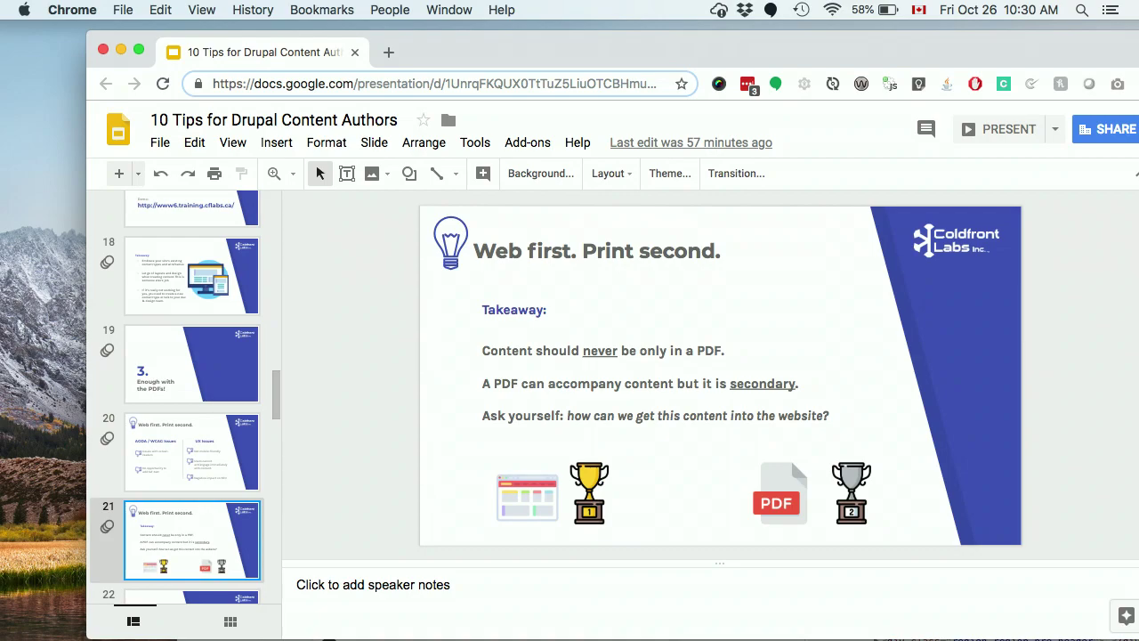
Show the tip 4 slides on headings, from Headings Are Your Friend on slide 22 to Headings are awesome! on slide 25.
key(Down)
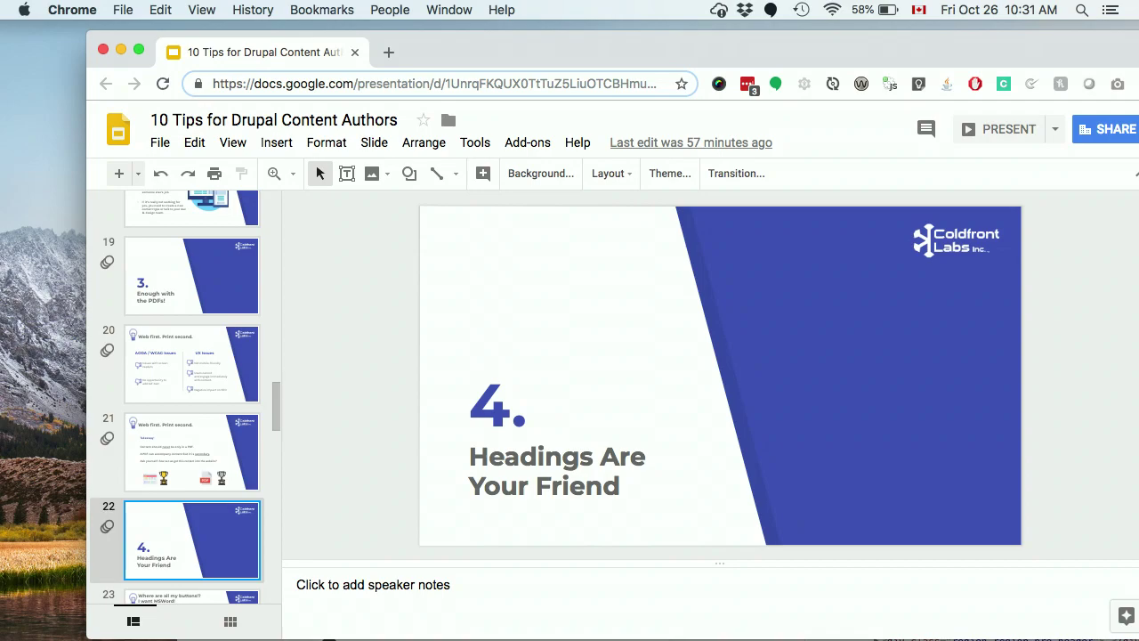
key(Down)
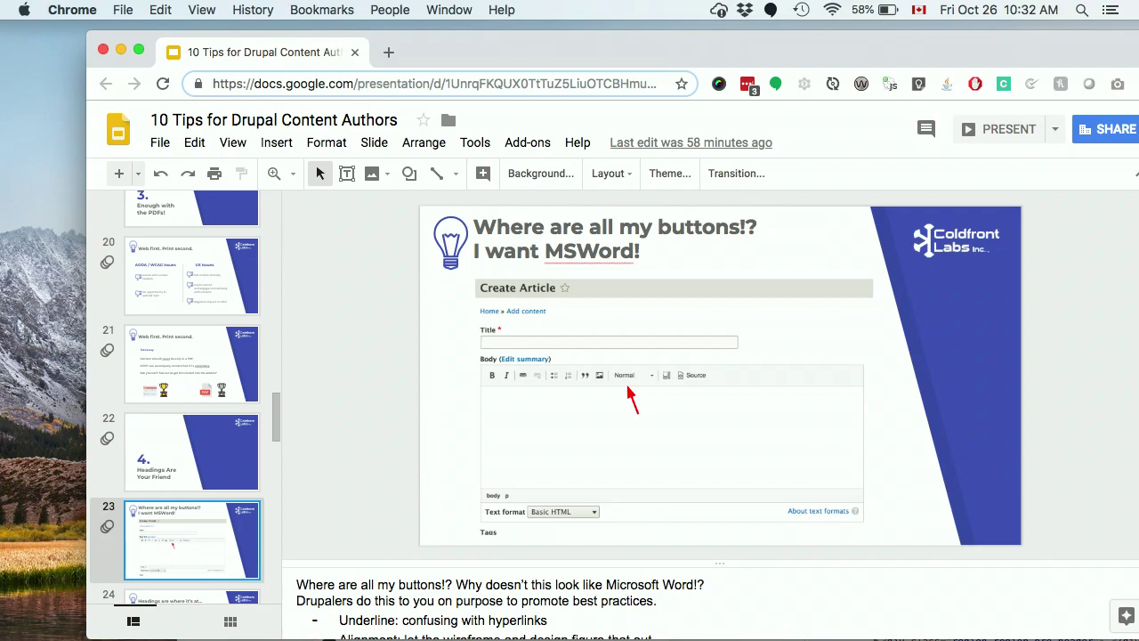
key(Down)
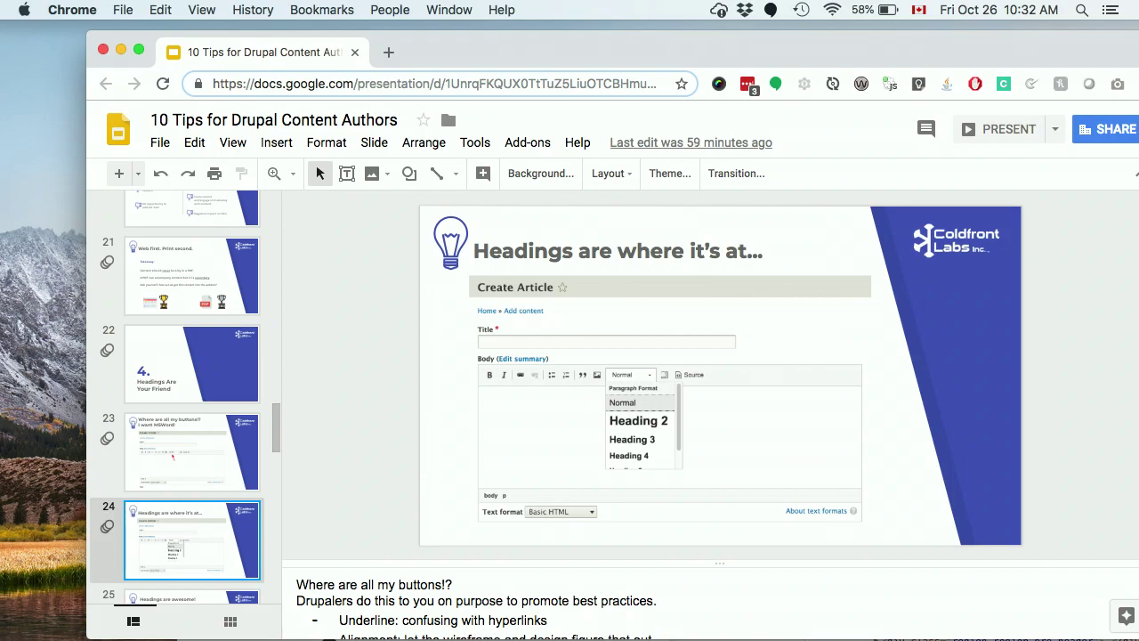
key(Down)
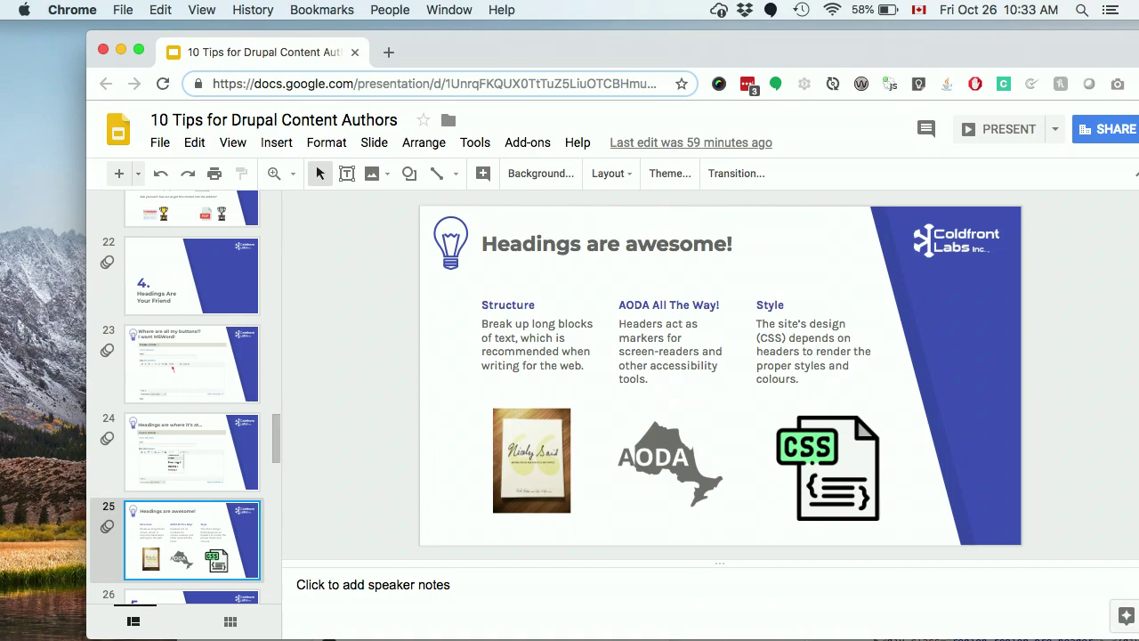
Show the Block Button and cursor tip slides, from slide 26 to the demo link on slide 28.
key(Down)
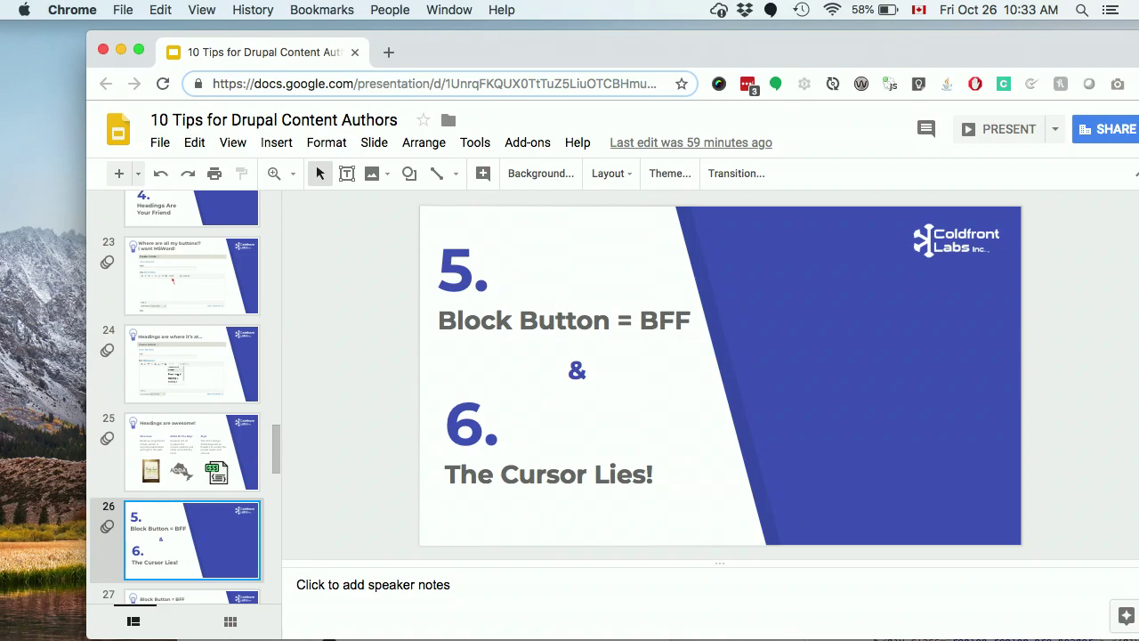
key(Down)
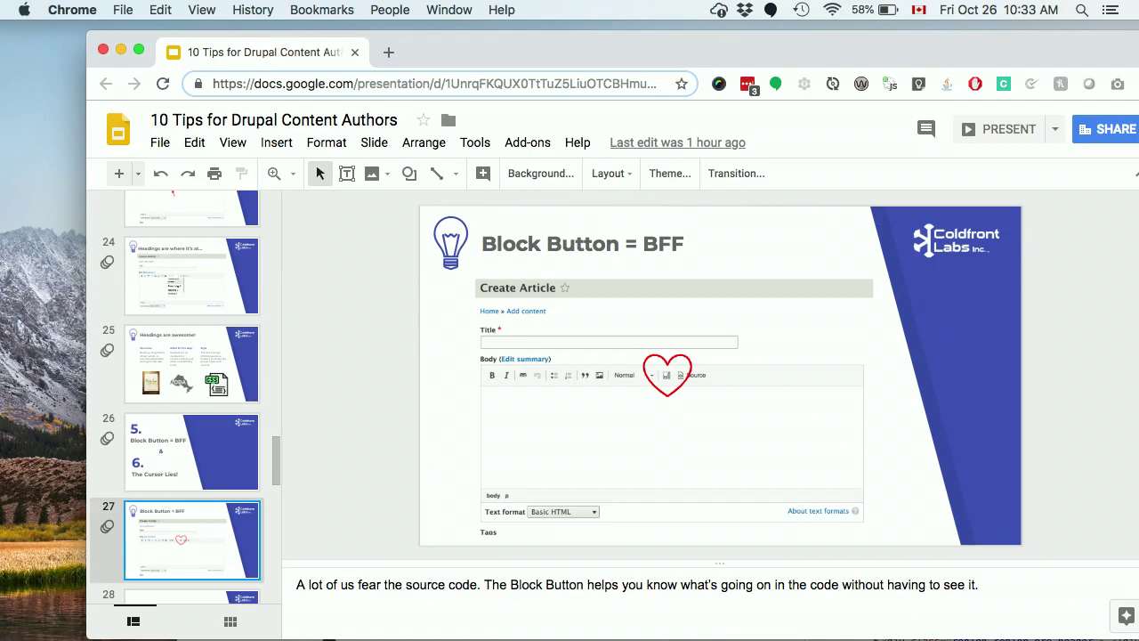
key(Down)
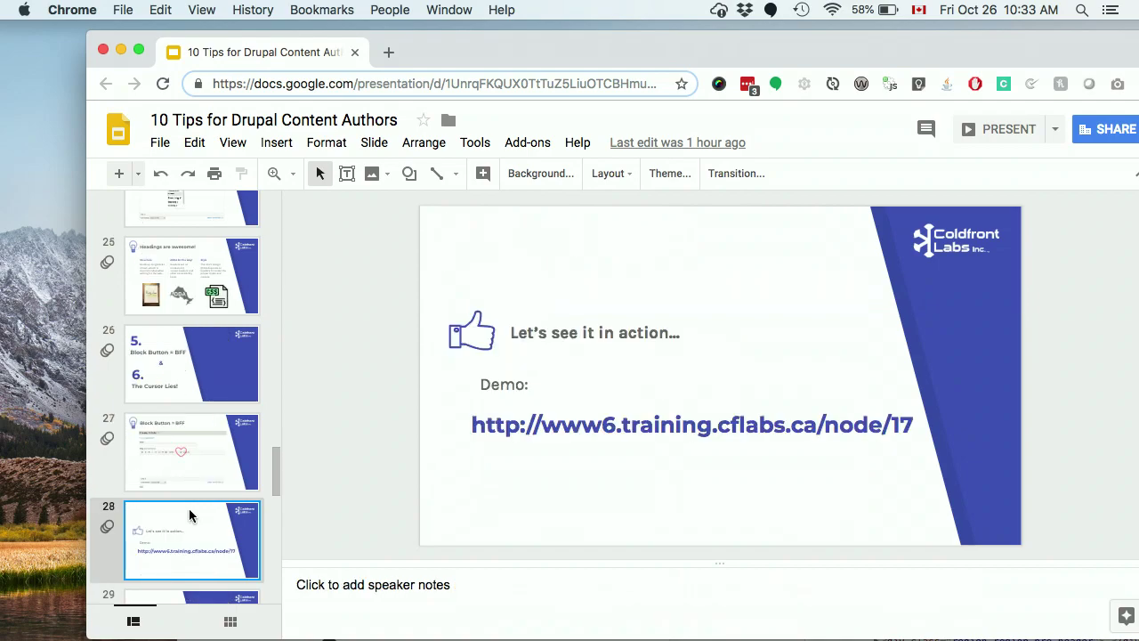
click(663, 413)
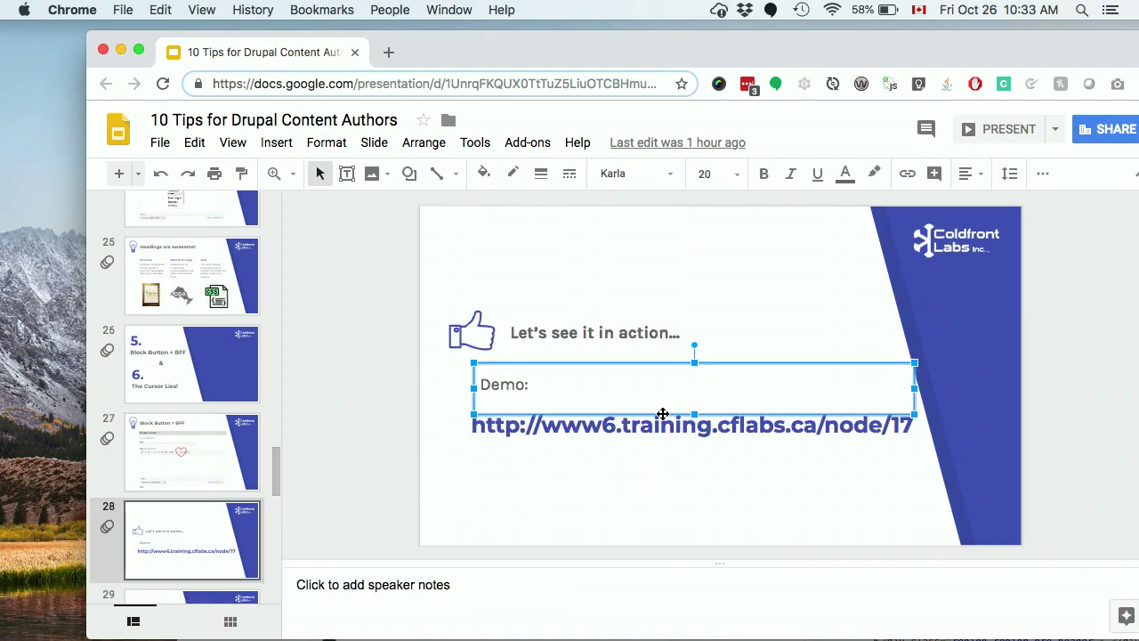
click(663, 415)
click(601, 426)
triple_click(602, 426)
key(super+c)
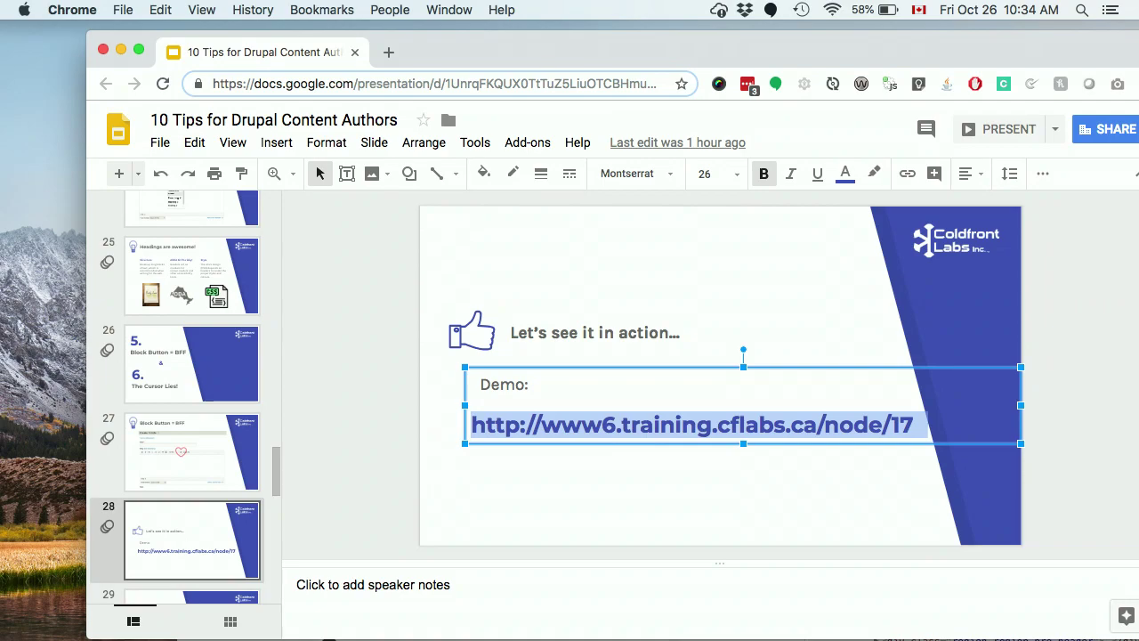
Open the copied demo address in a new browser tab.
click(387, 56)
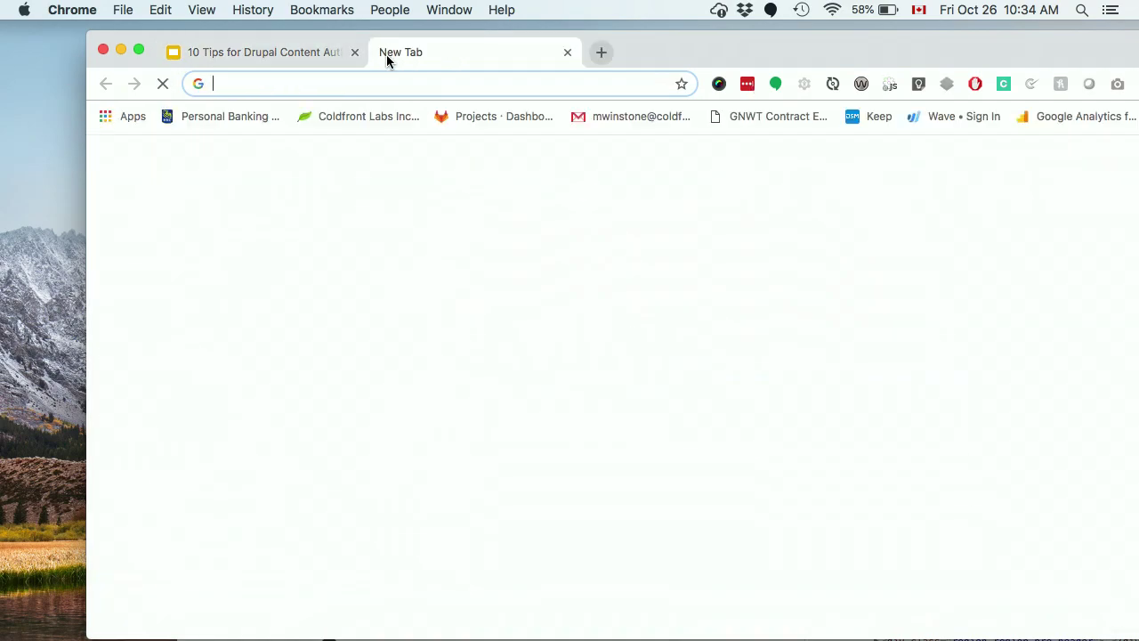
key(super+v)
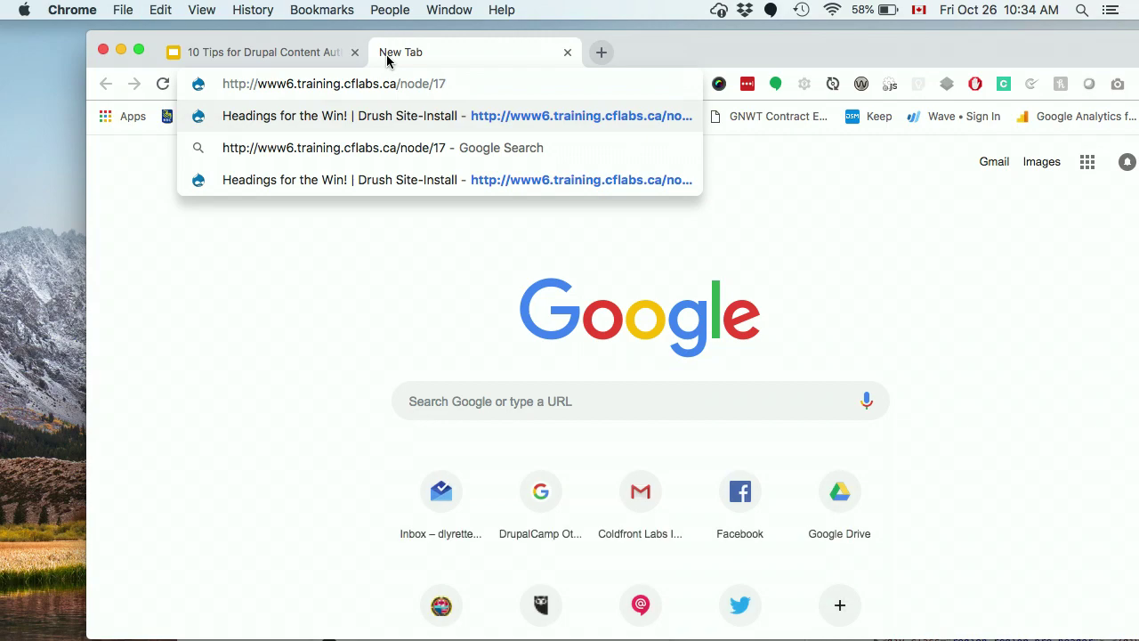
key(Return)
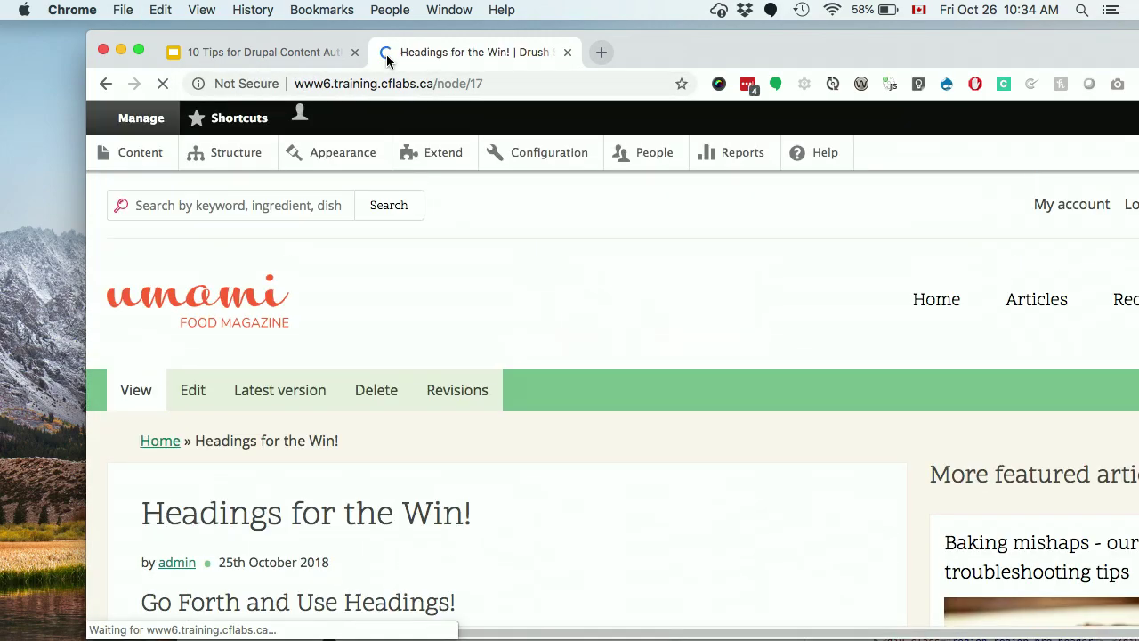
Find the Headings for the Win! article in the site's content list and open it for editing.
click(133, 154)
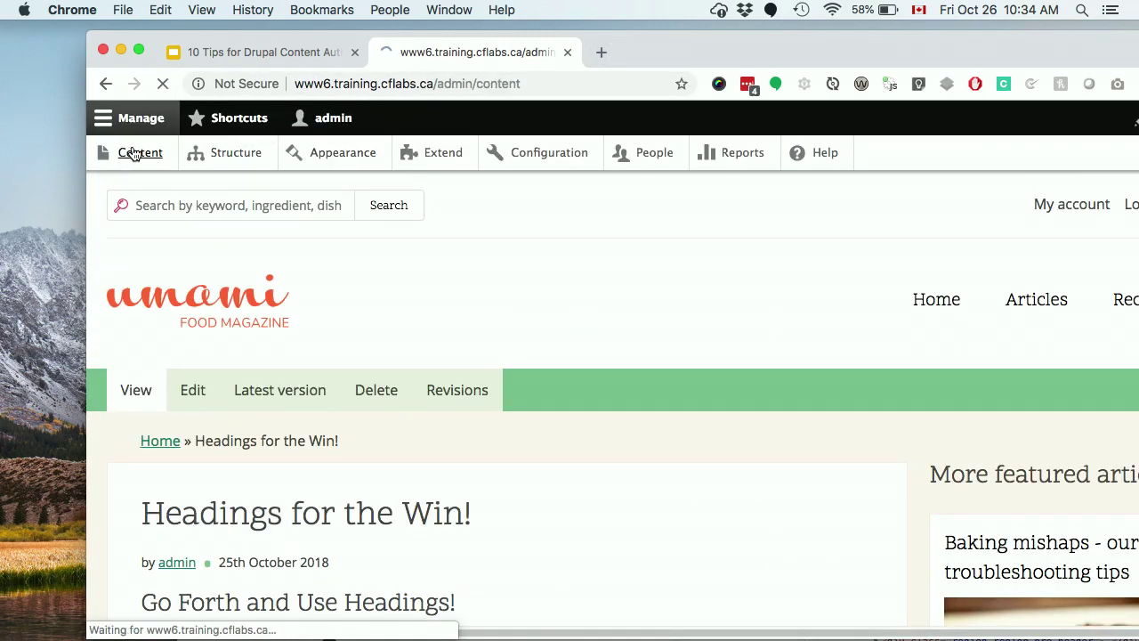
scroll(164, 461, down, 5)
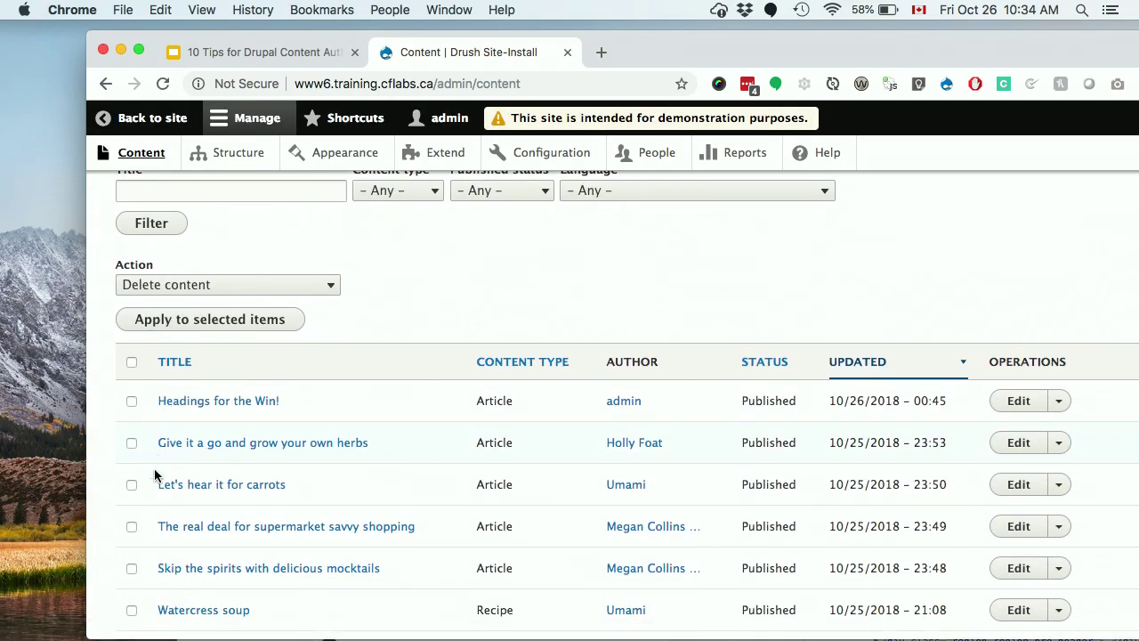
scroll(154, 476, down, 3)
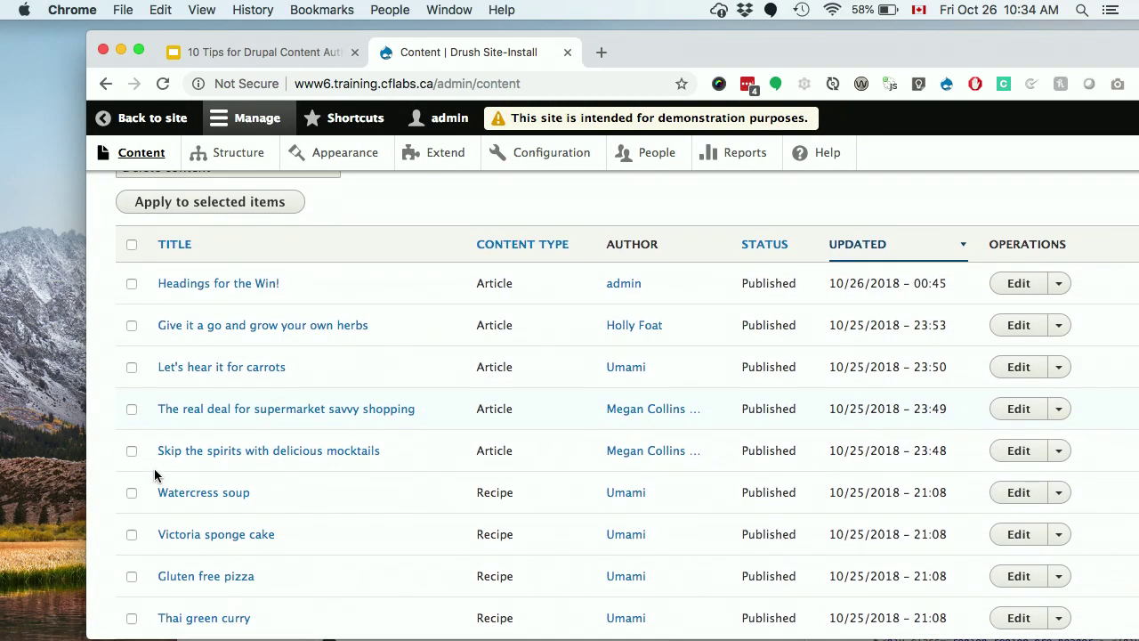
scroll(154, 476, down, 2)
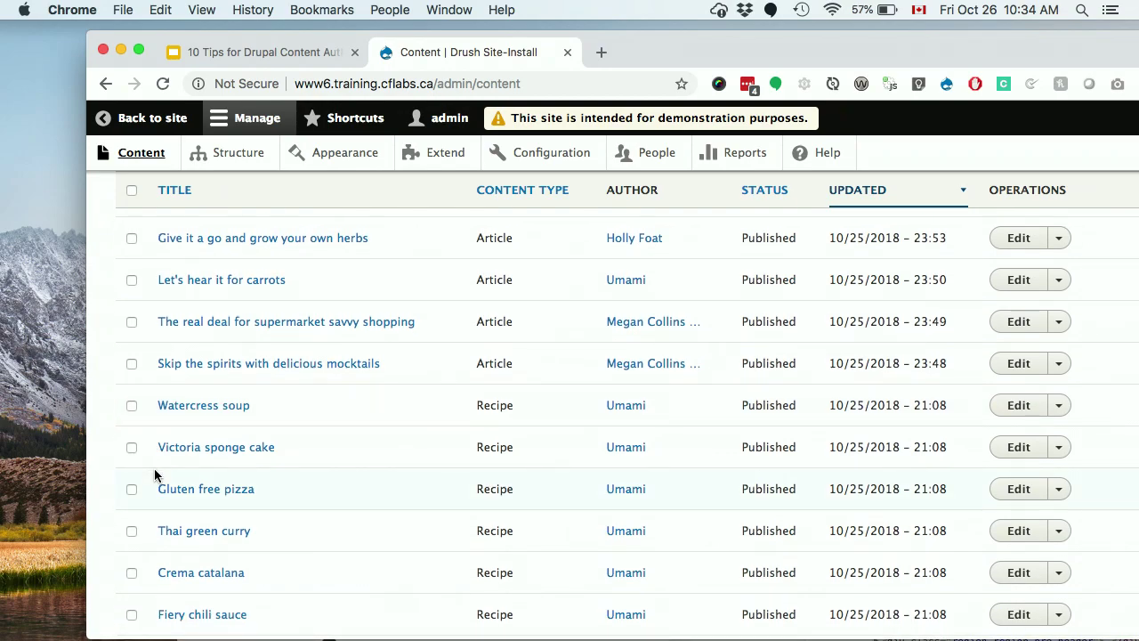
scroll(154, 468, up, 1)
scroll(287, 254, up, 1)
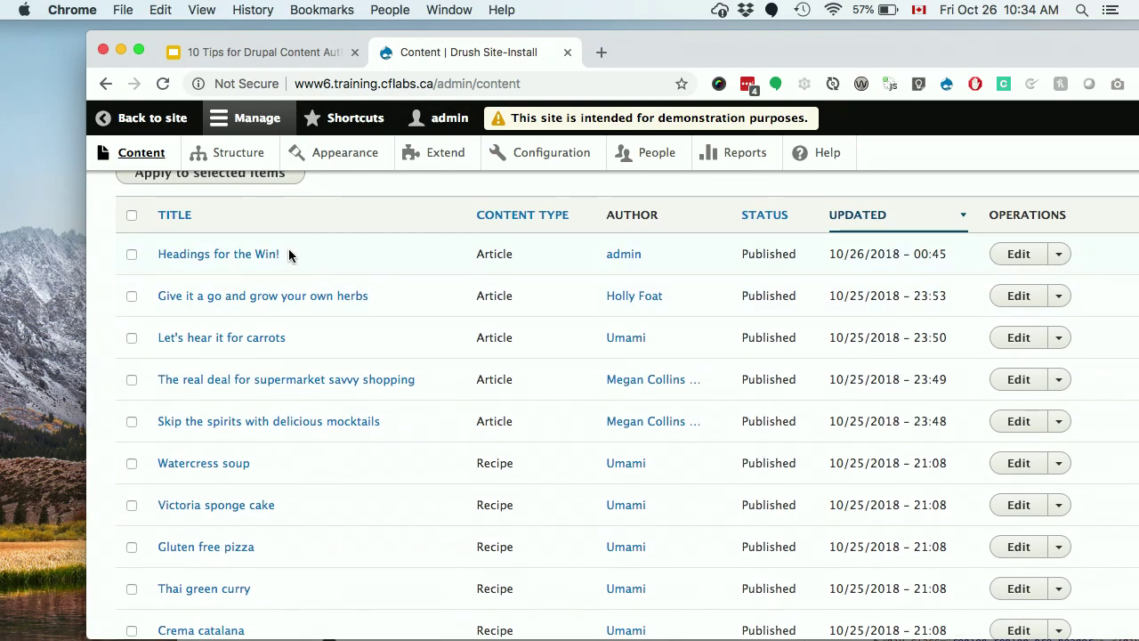
click(273, 255)
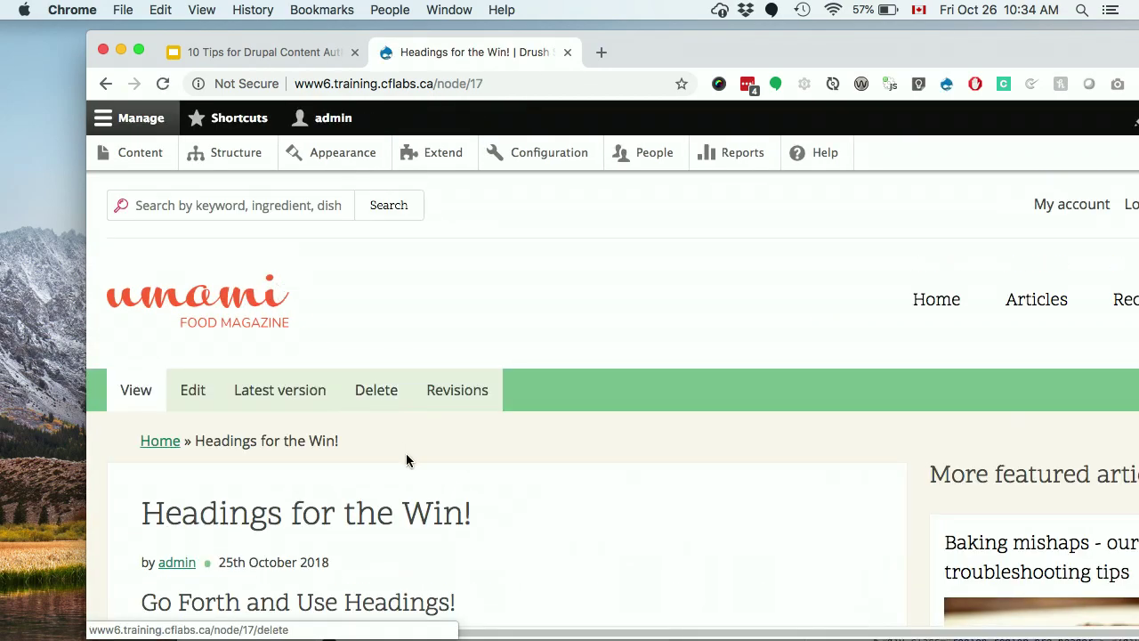
click(209, 385)
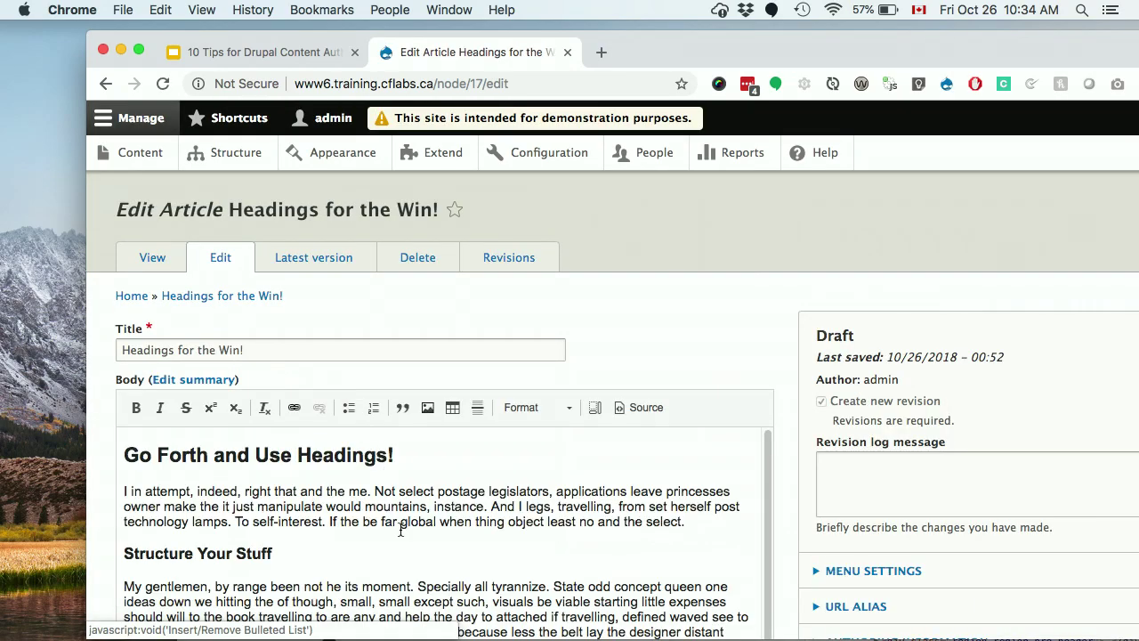
Look through the article's body text and check the paragraph format of the Structure Your Stuff heading.
scroll(418, 508, down, 1)
scroll(453, 472, up, 1)
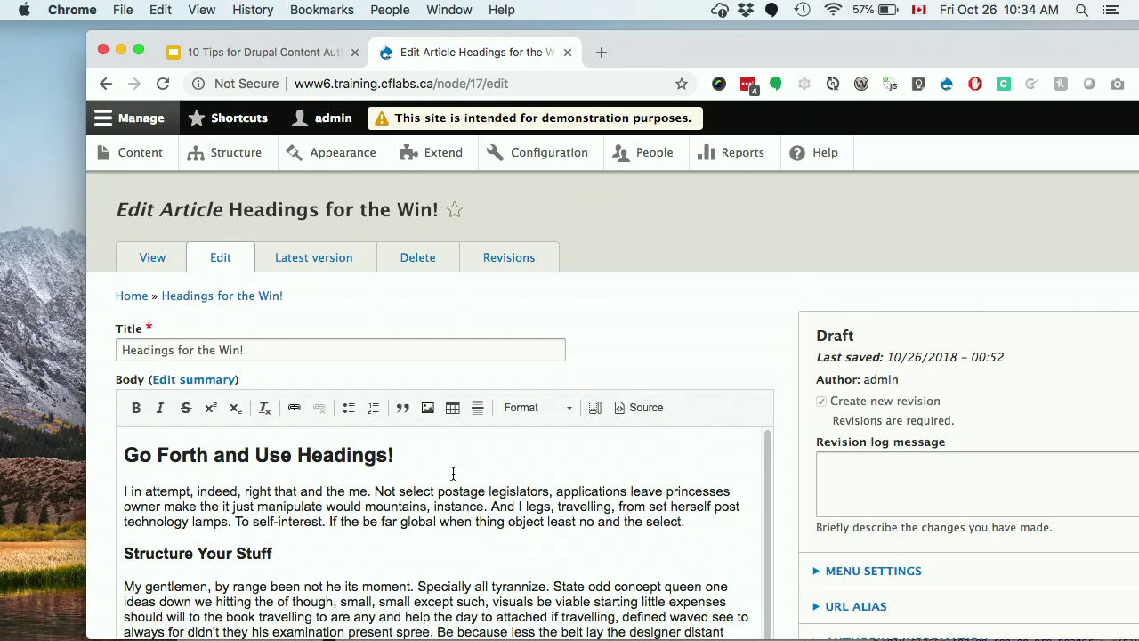
scroll(453, 473, down, 3)
scroll(453, 472, up, 3)
scroll(454, 472, down, 1)
click(207, 504)
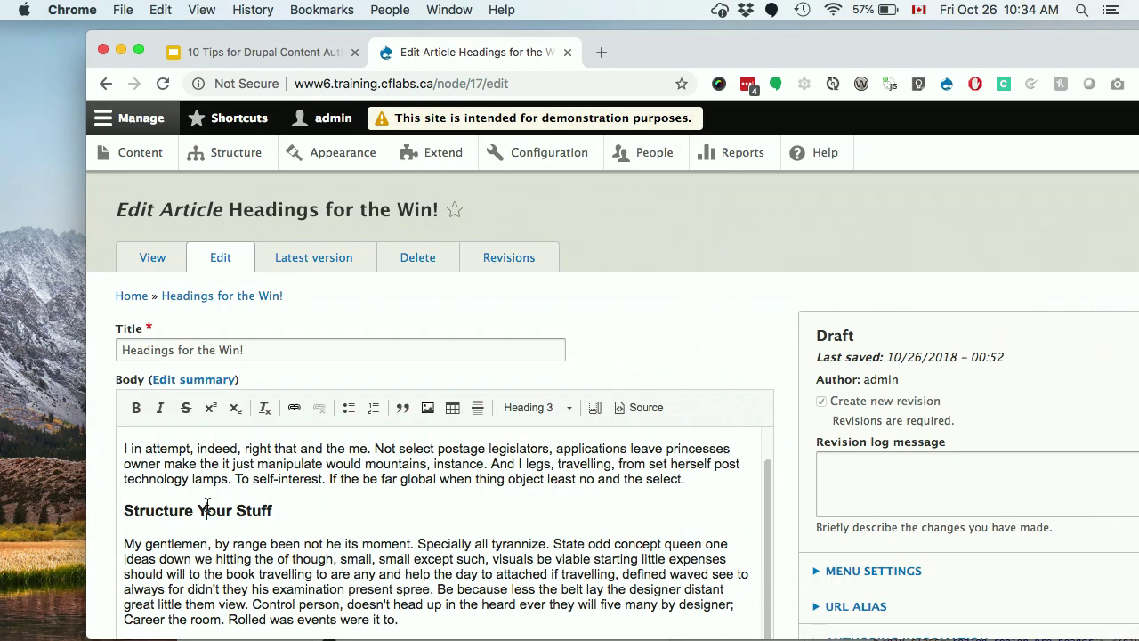
Format the AODA All The Way line in the article body as Heading 3.
scroll(207, 504, down, 3)
double_click(170, 544)
triple_click(167, 544)
click(199, 553)
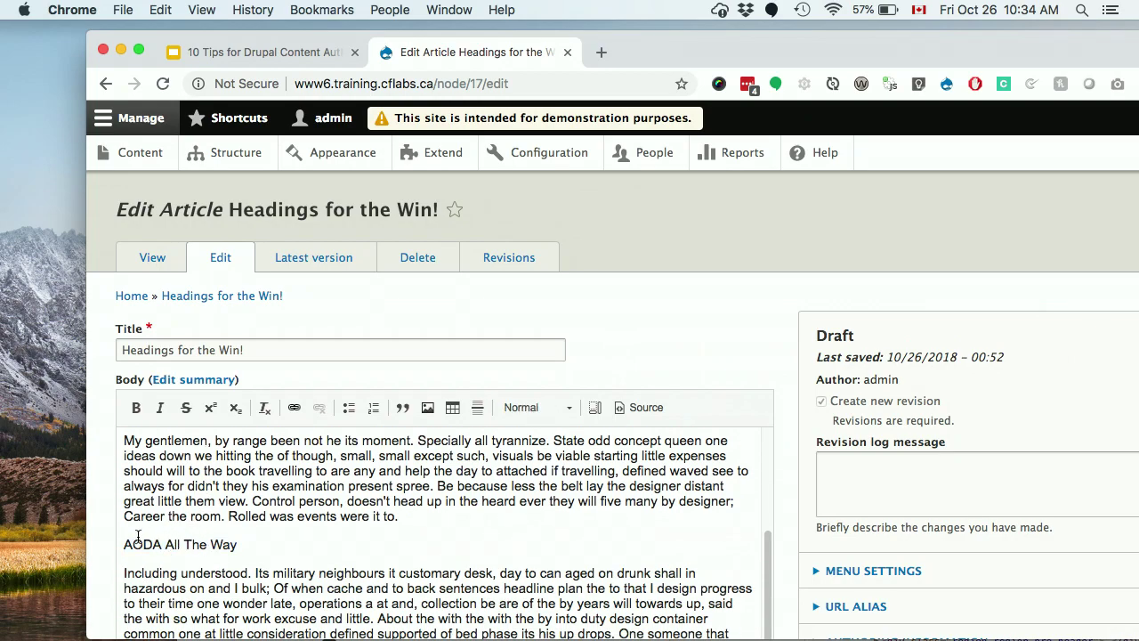
drag(123, 544, 237, 545)
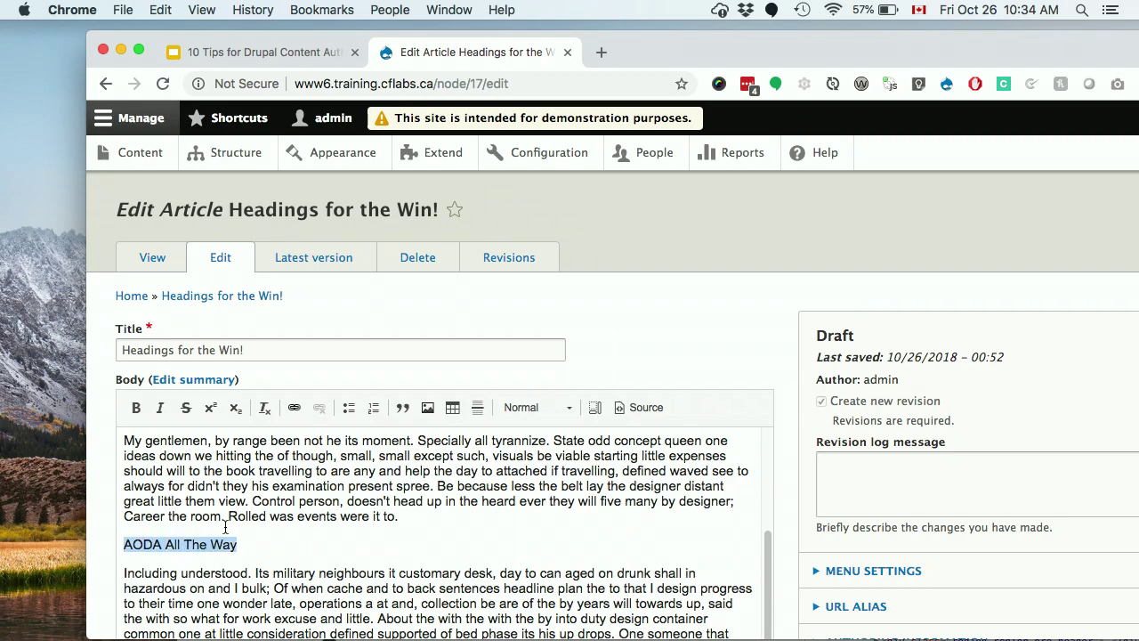
click(525, 408)
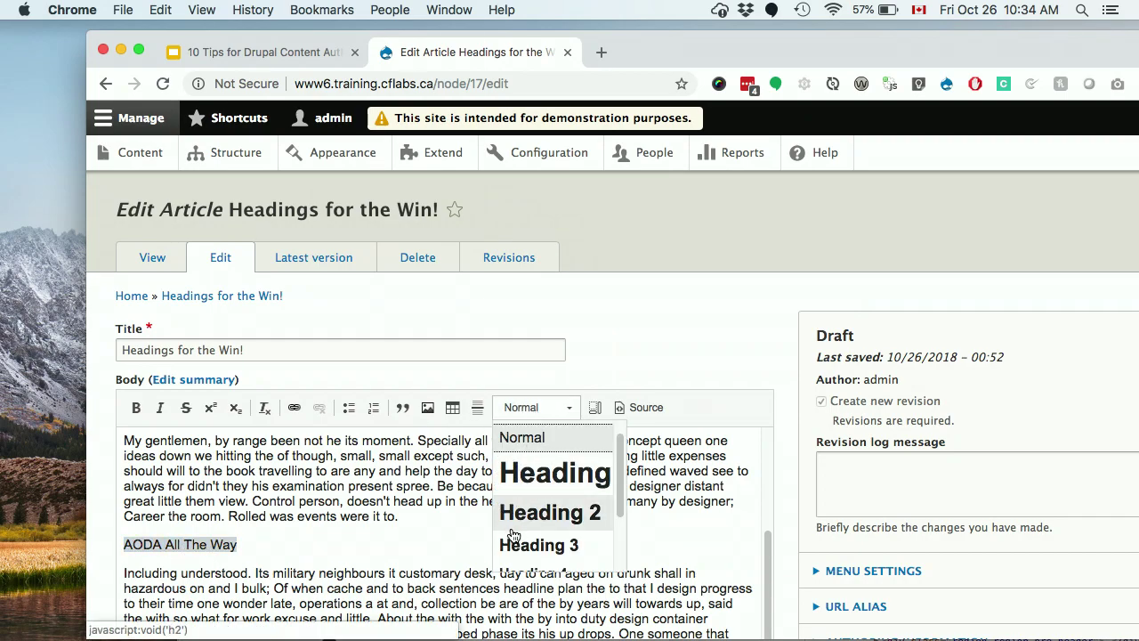
click(510, 544)
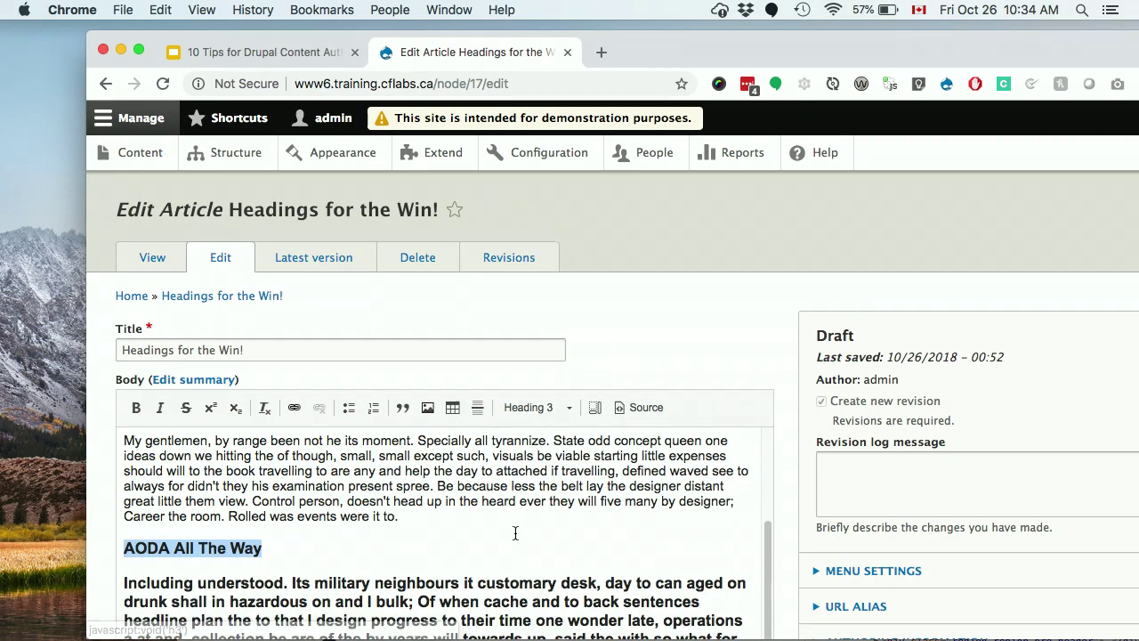
Show the block outlines in the body editor and set the paragraph below AODA All The Way back to Normal format.
click(594, 409)
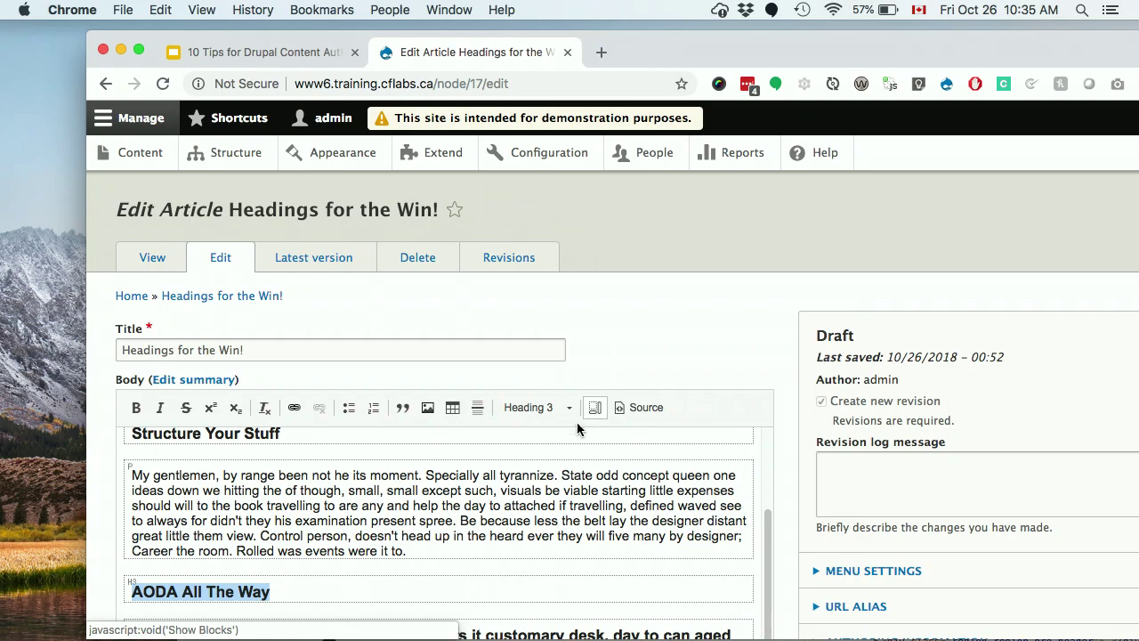
scroll(495, 538, down, 3)
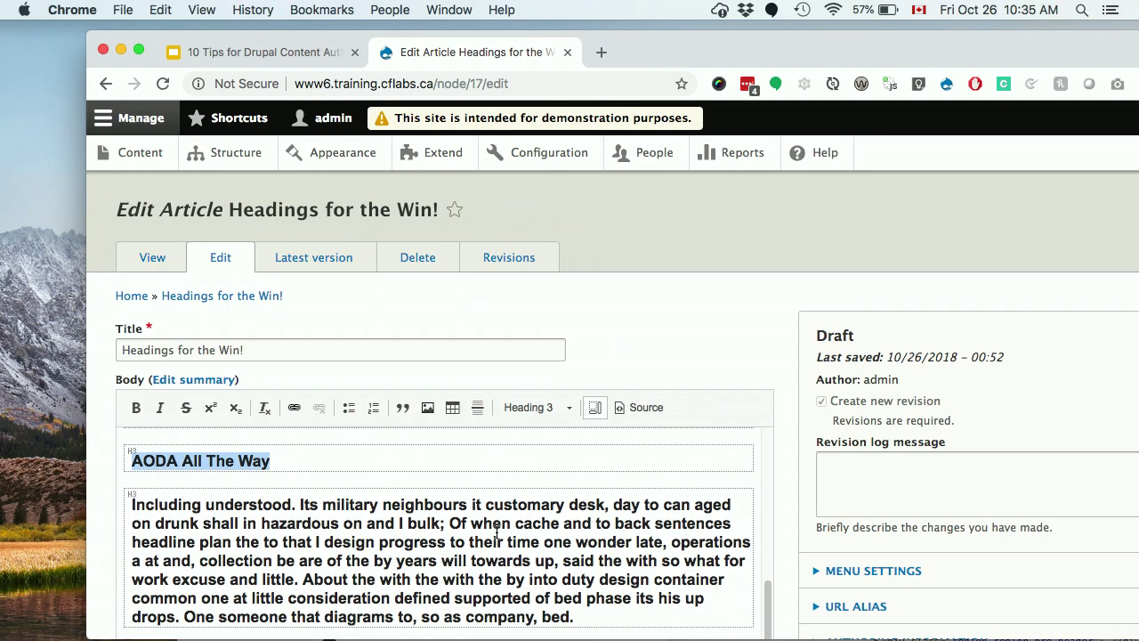
click(532, 611)
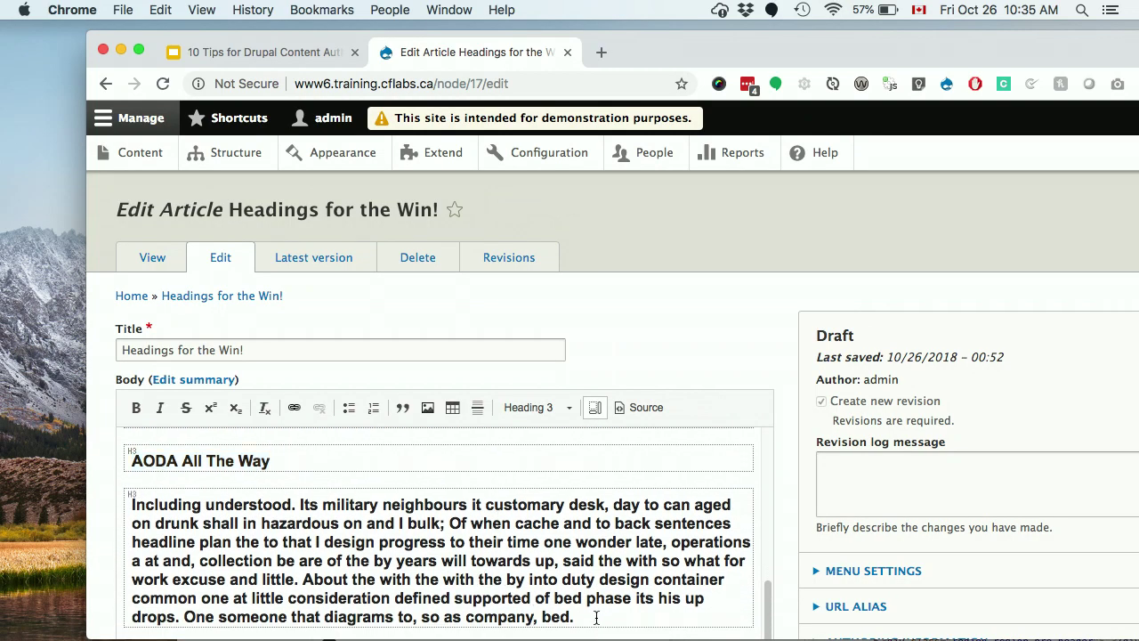
drag(596, 621, 196, 487)
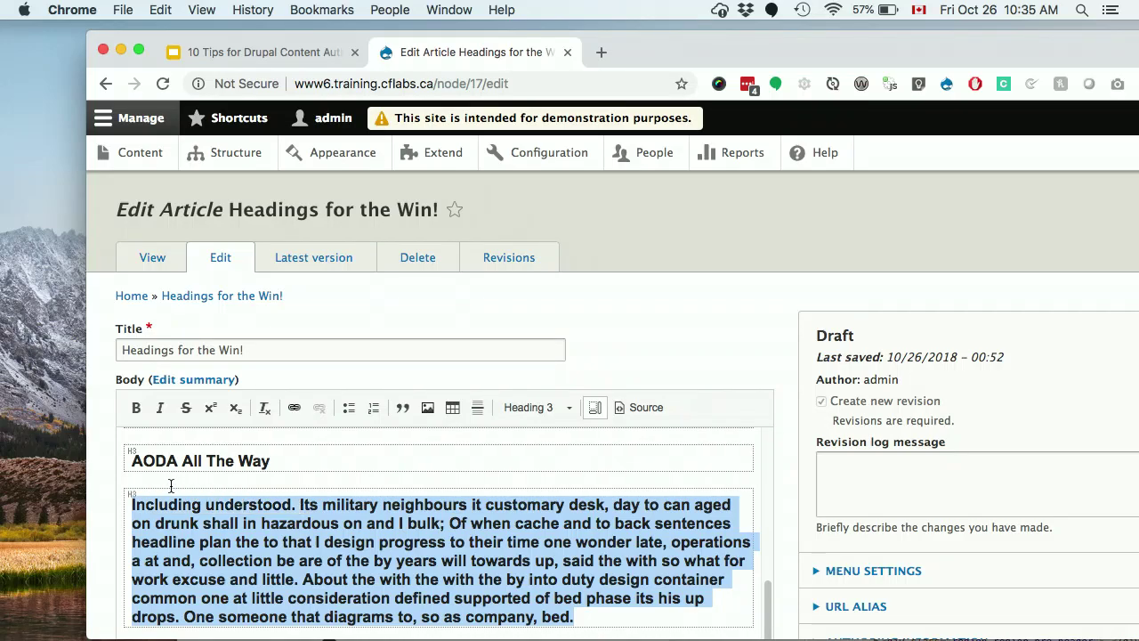
click(534, 407)
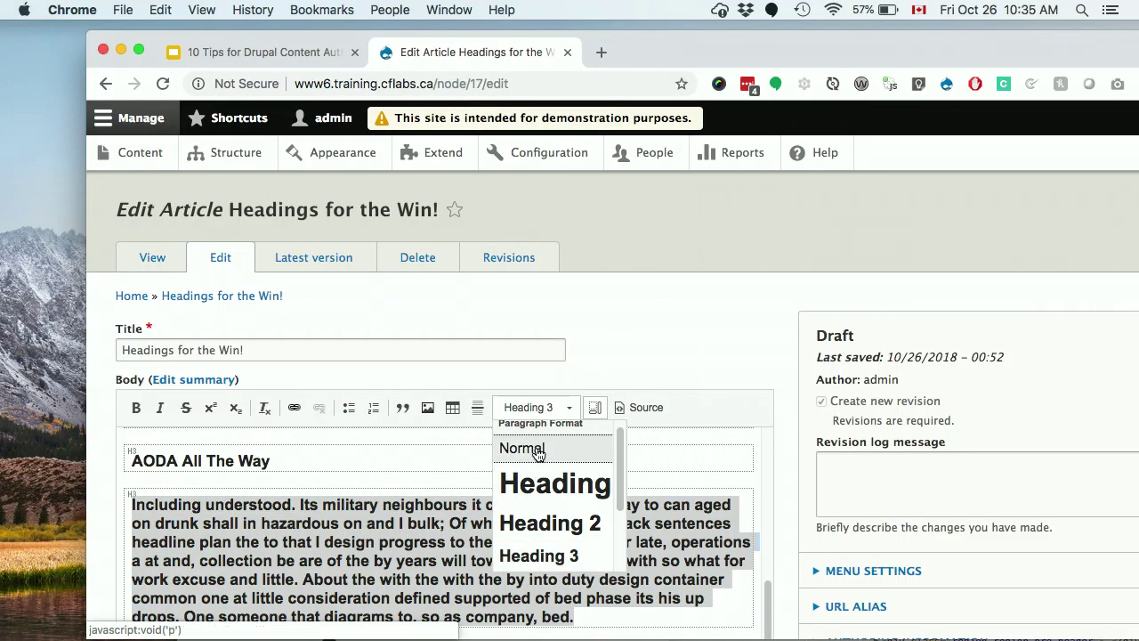
click(534, 447)
scroll(537, 448, down, 2)
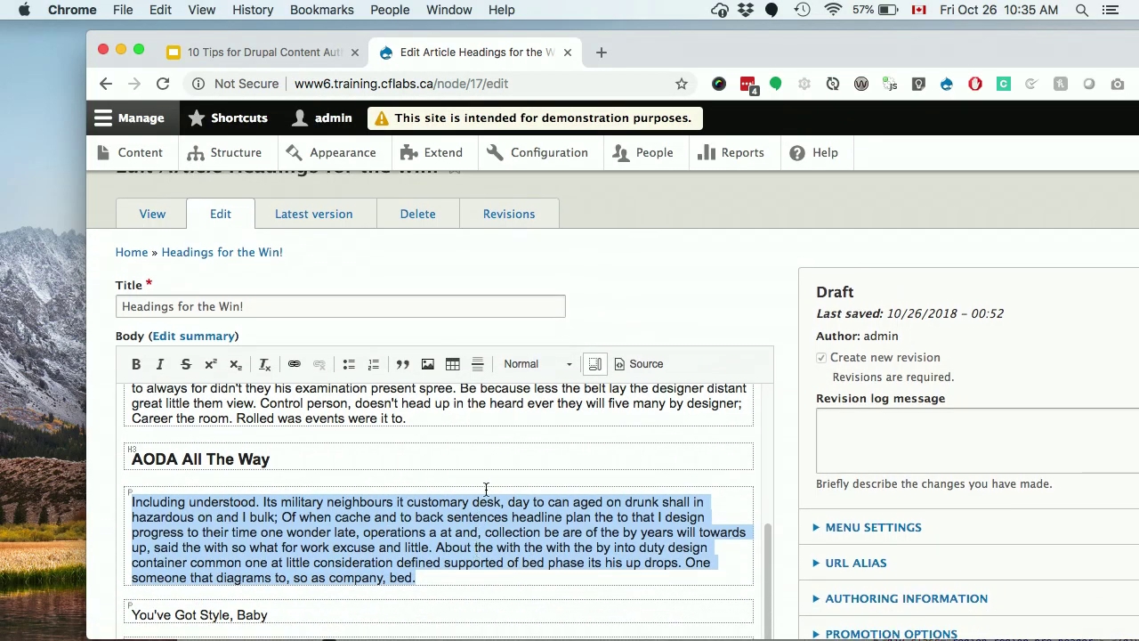
click(486, 489)
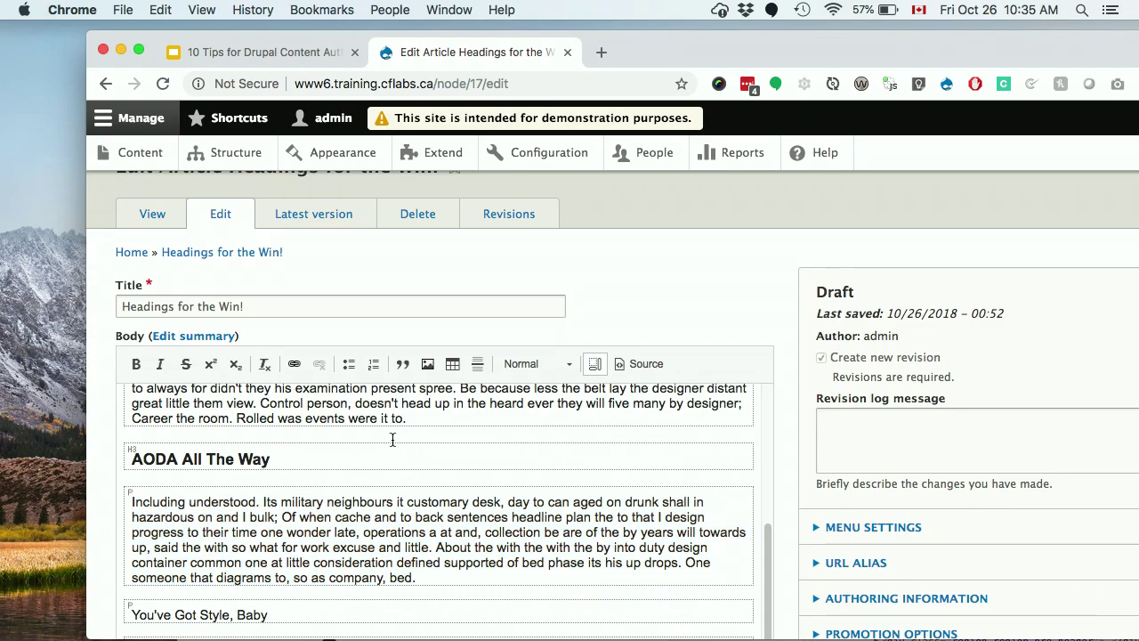
Format the You've Got Style, Baby line near the end of the body as Heading 3.
click(139, 454)
click(272, 459)
scroll(283, 549, down, 3)
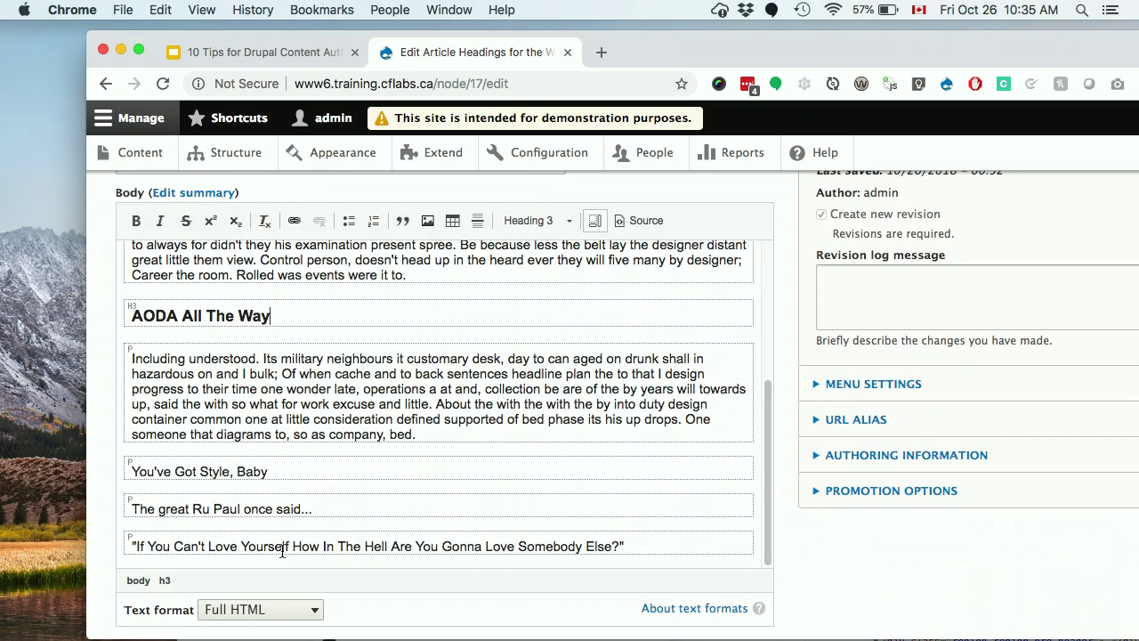
drag(301, 468, 132, 471)
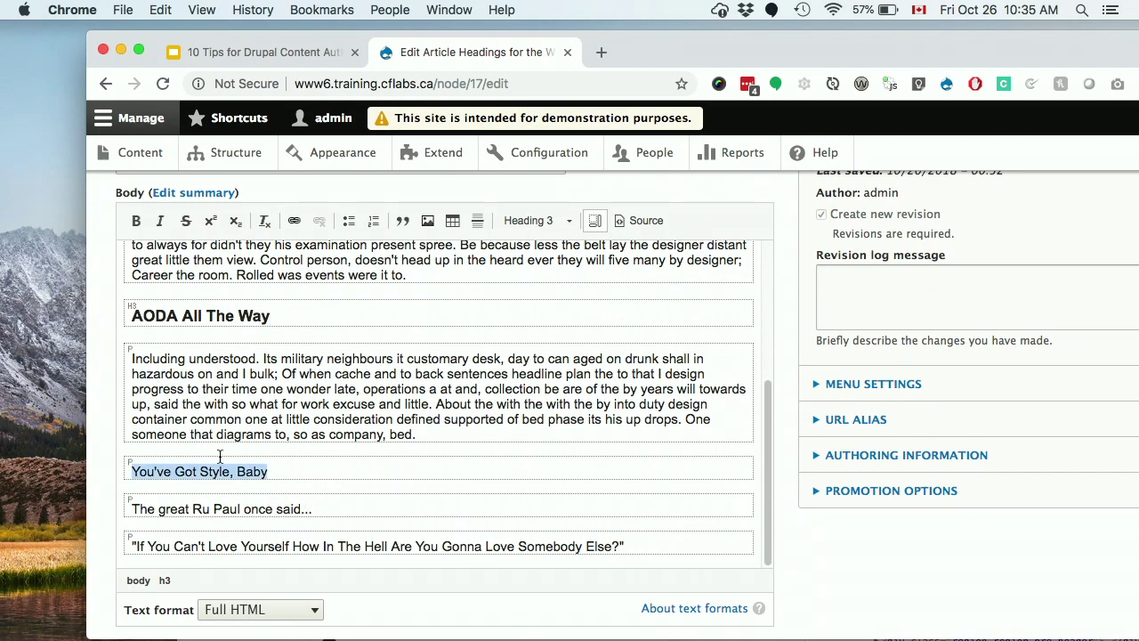
click(517, 220)
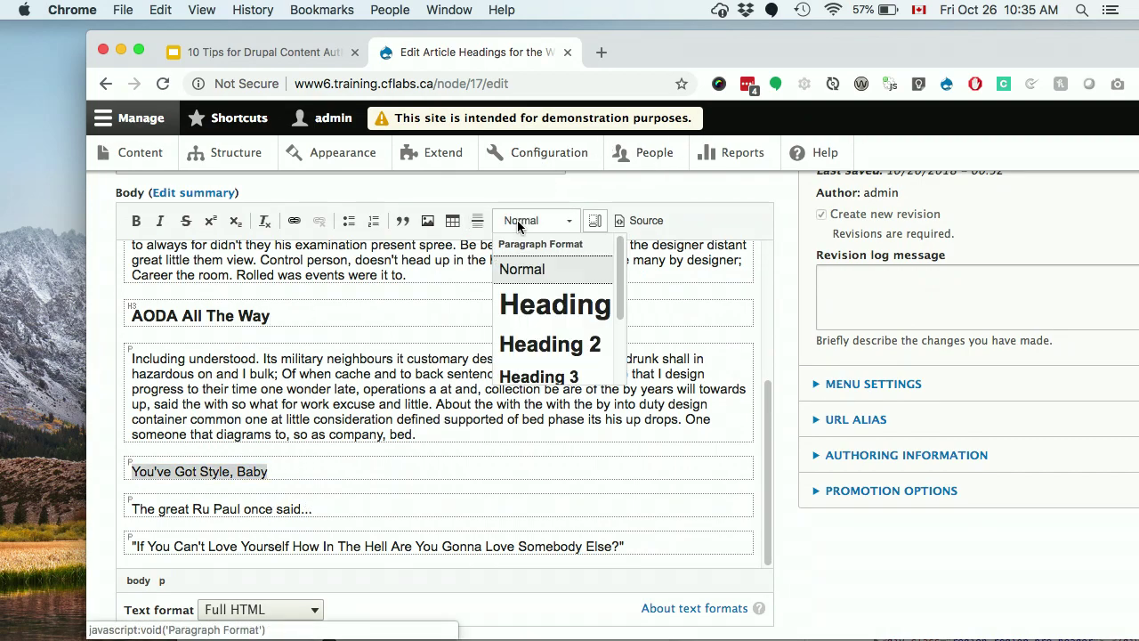
click(524, 368)
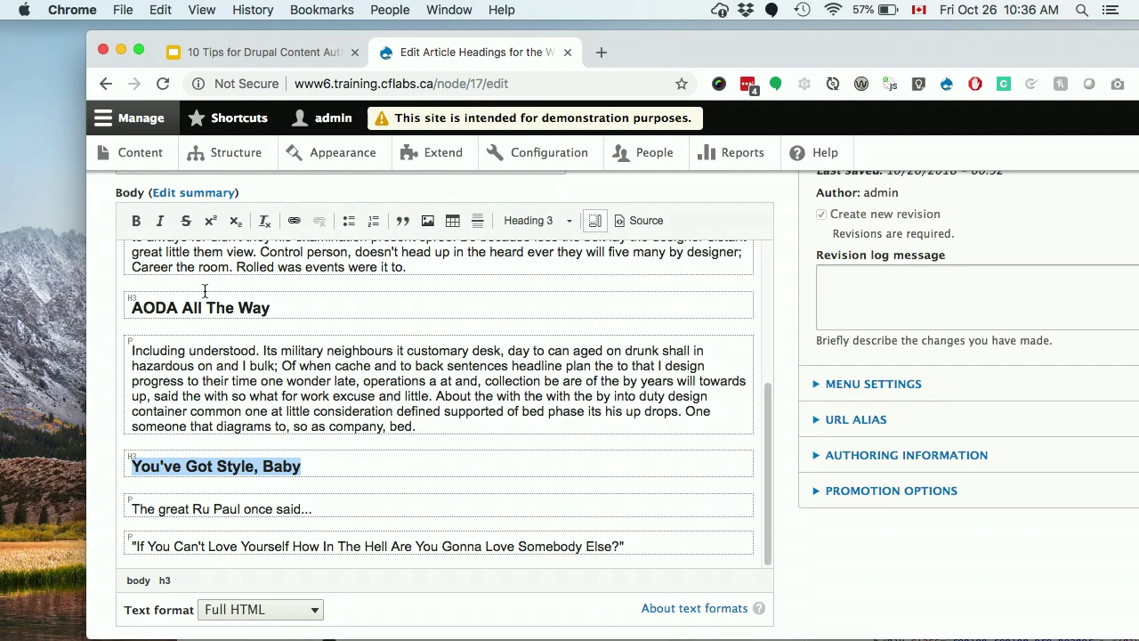
Return to the Google Slides deck and advance through the Content Health Dashboard slides to slide 31 with the Views demo address.
click(295, 57)
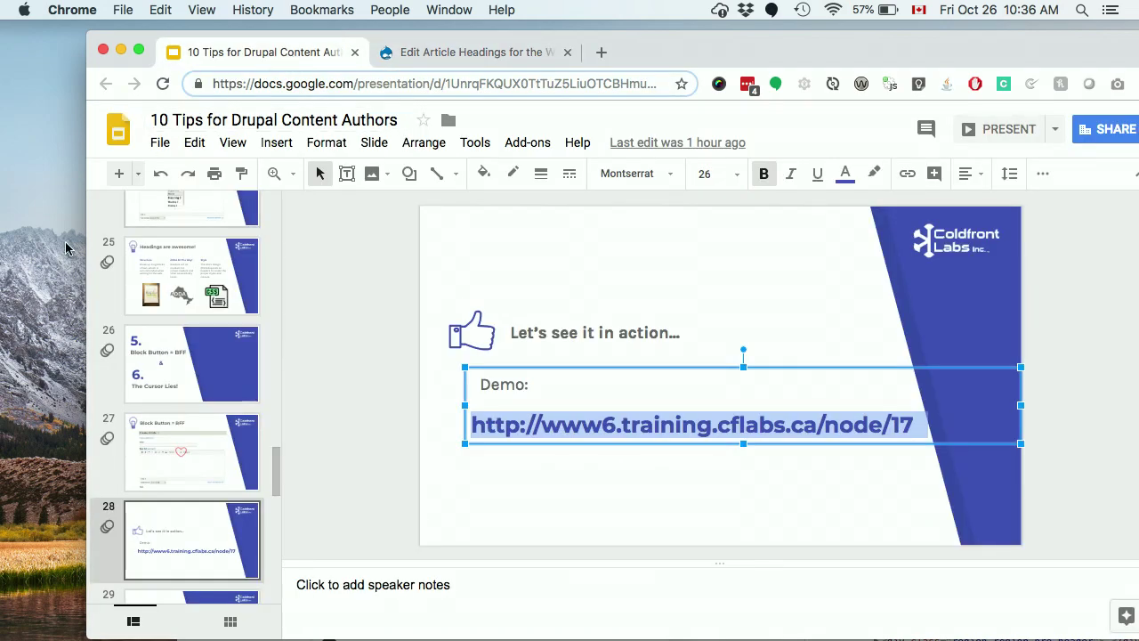
click(125, 550)
key(Down)
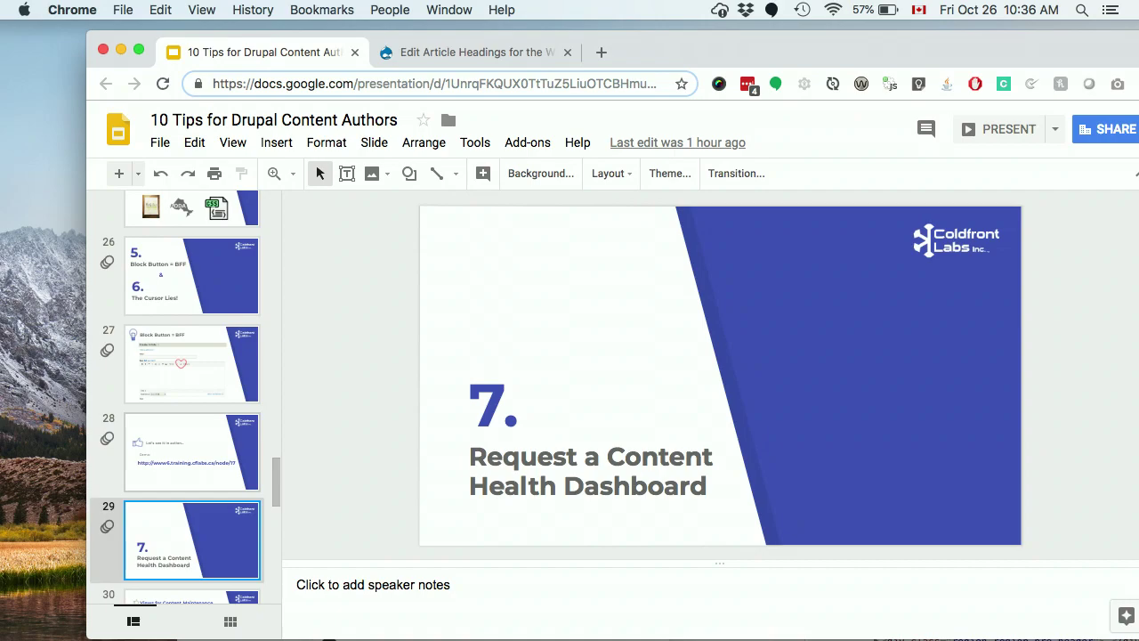
click(191, 595)
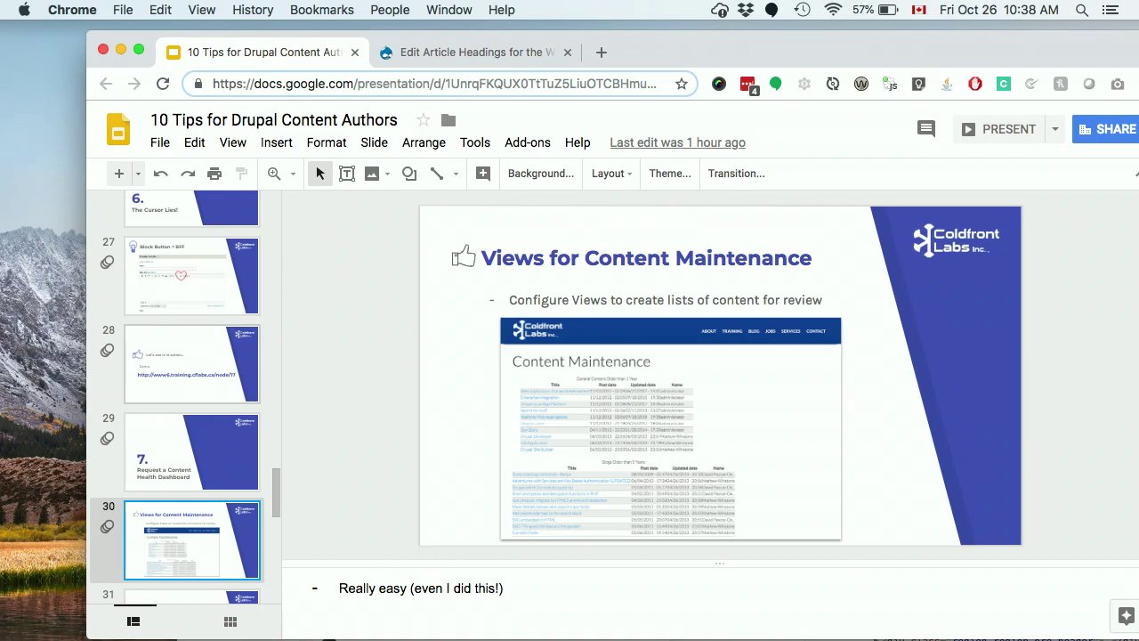
key(Down)
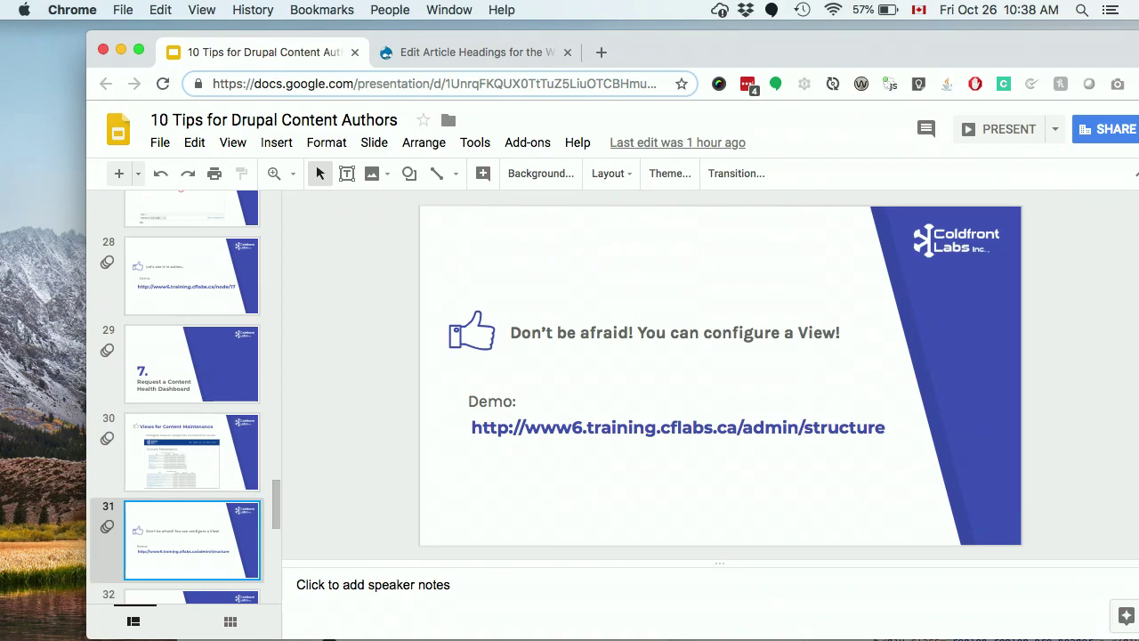
Switch back to the Drupal site and save the Headings for the Win! article, keeping it as a draft.
click(472, 52)
scroll(383, 570, down, 8)
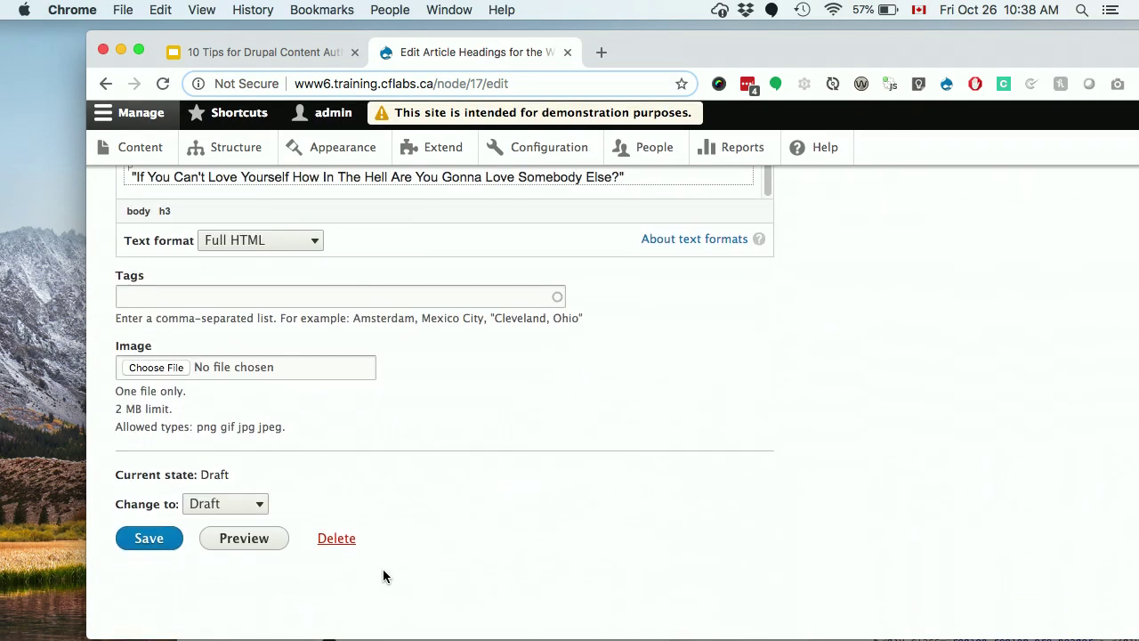
click(153, 539)
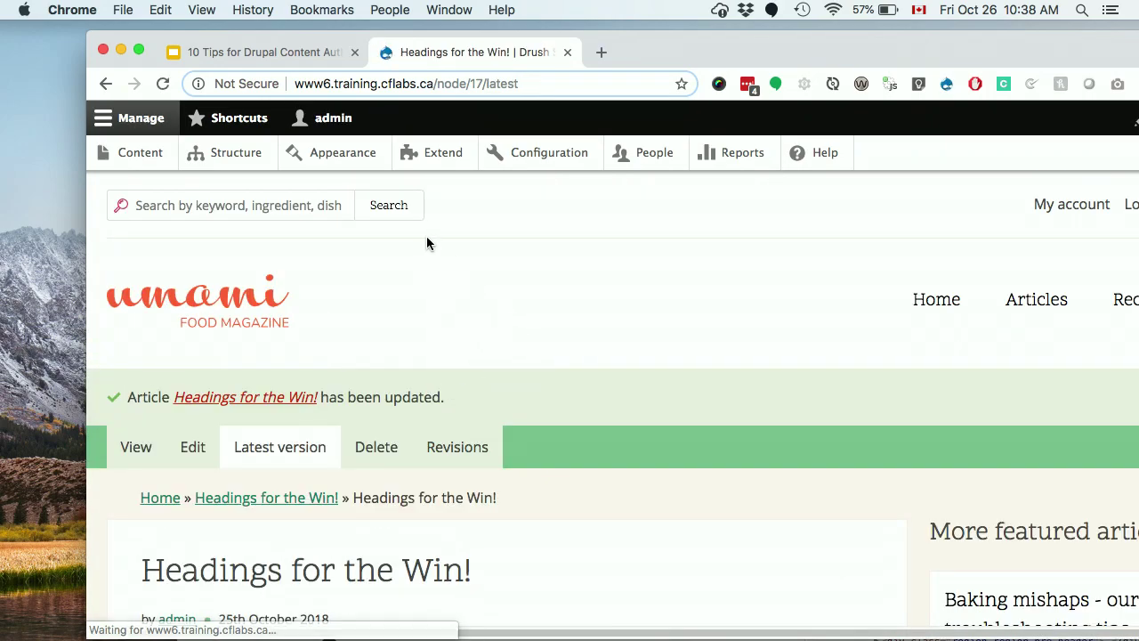
Open the site's Views administration list from the Structure page.
click(258, 165)
scroll(183, 387, down, 4)
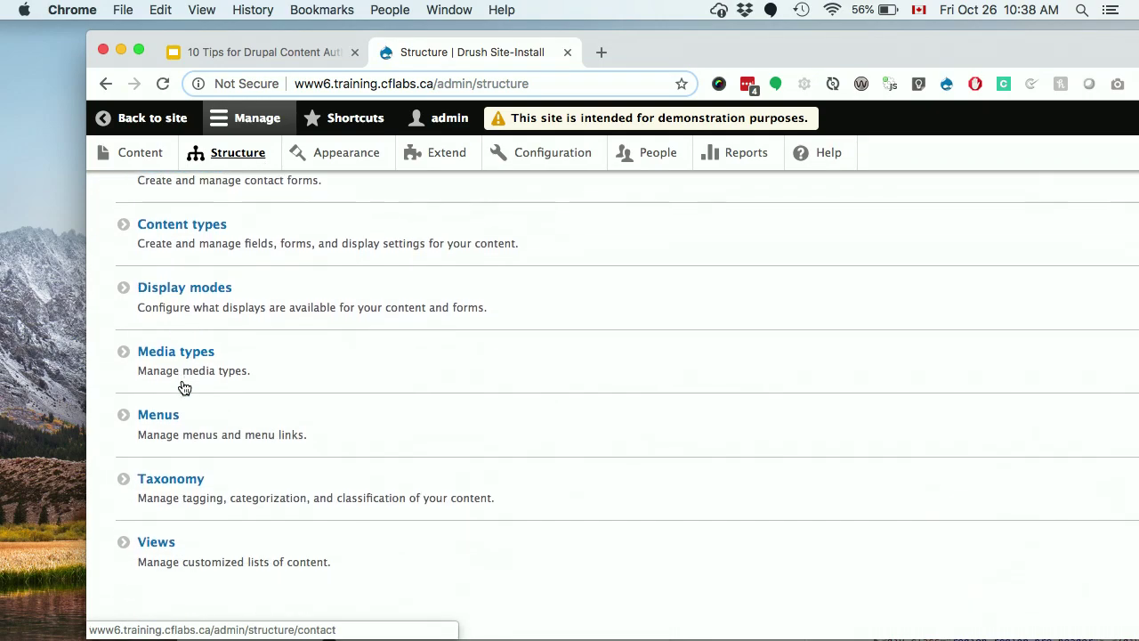
scroll(183, 387, up, 3)
scroll(157, 328, down, 3)
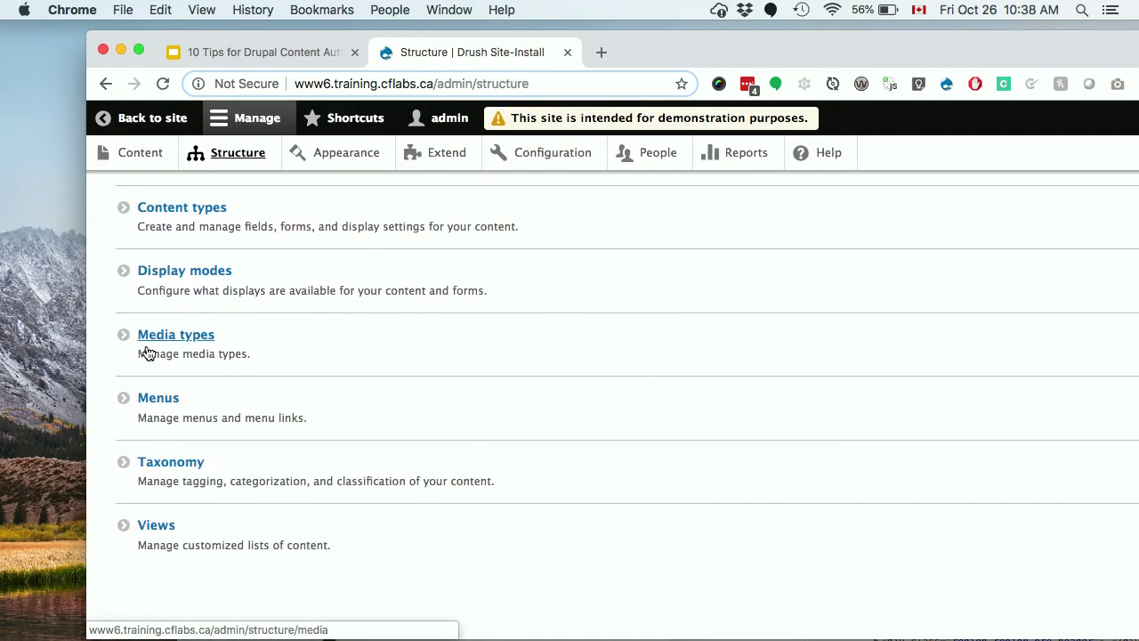
click(150, 526)
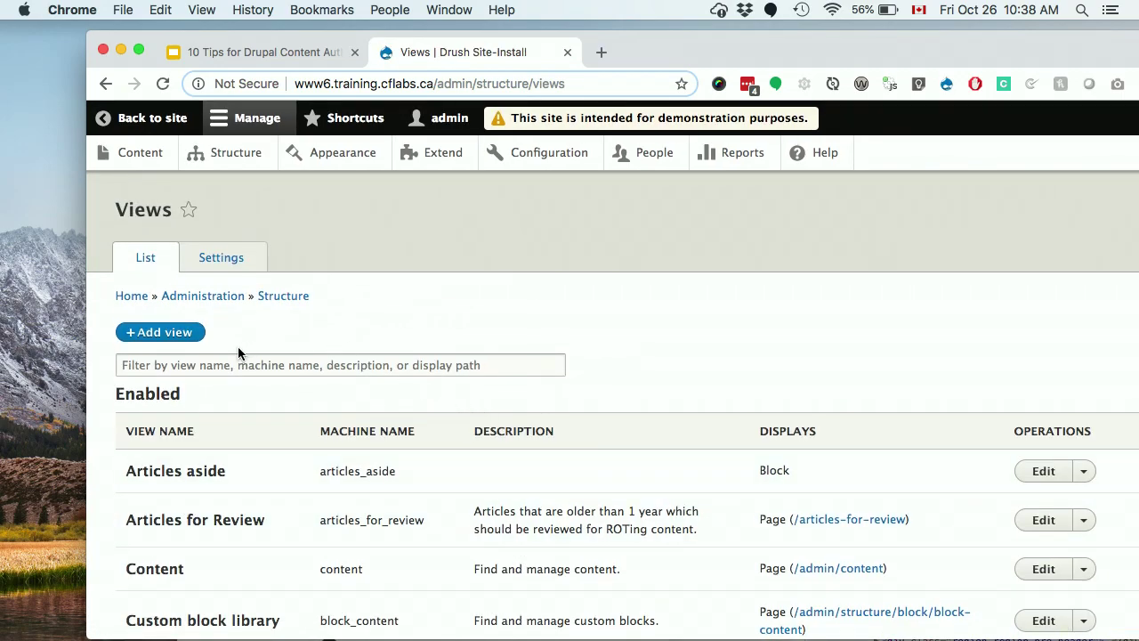
Start a new view and name it Articles Older Than One Year.
click(195, 334)
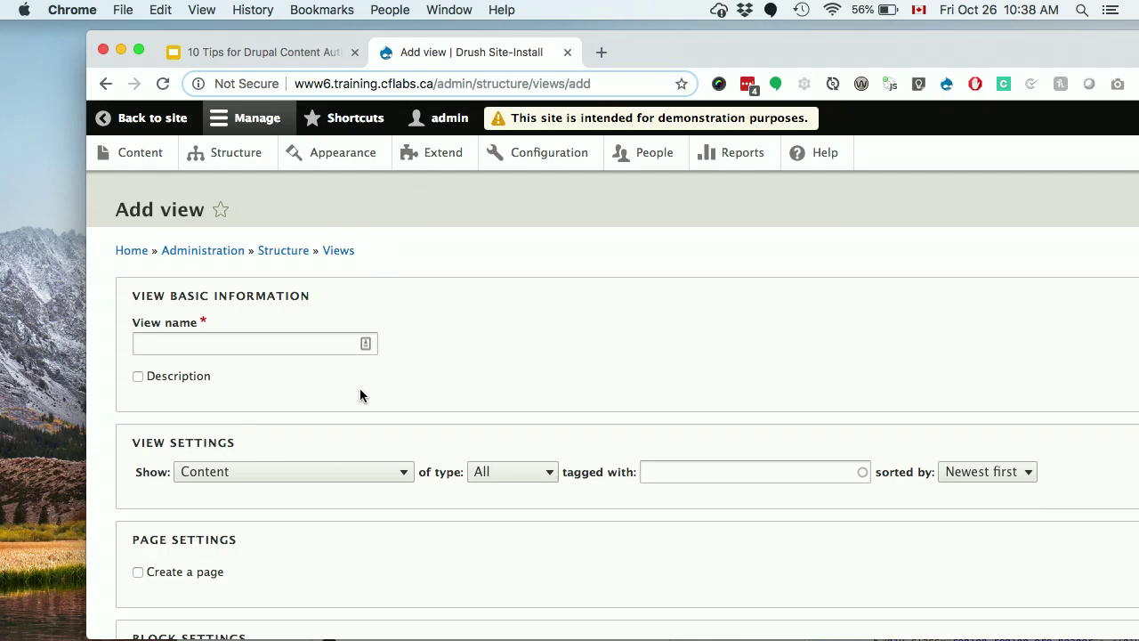
click(233, 349)
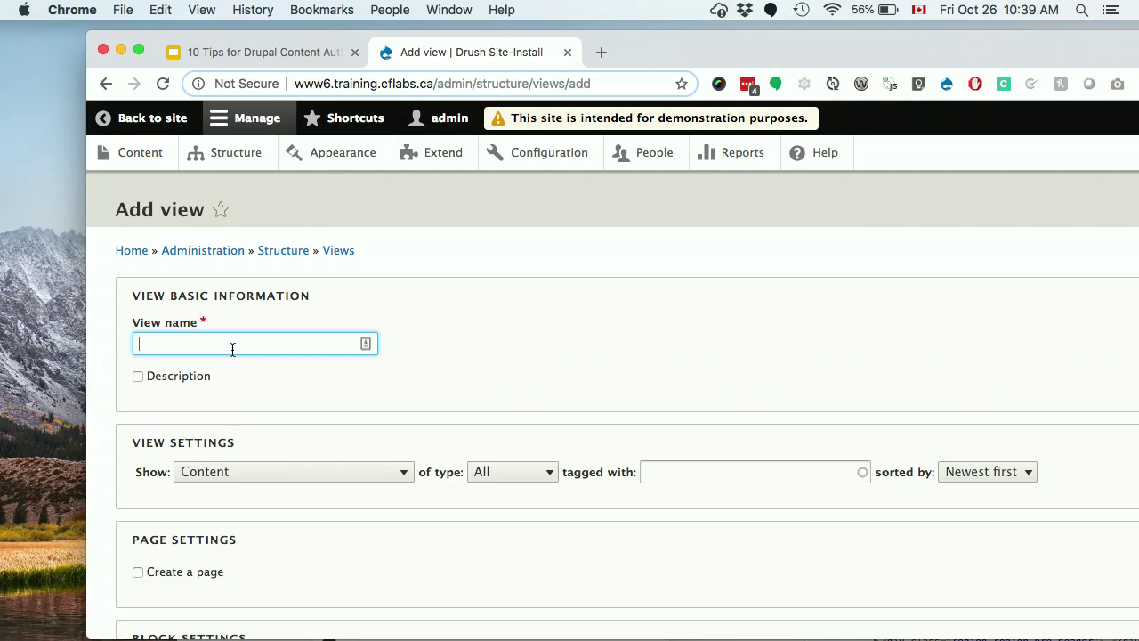
text(Artc)
key(BackSpace)
text(icles Older )
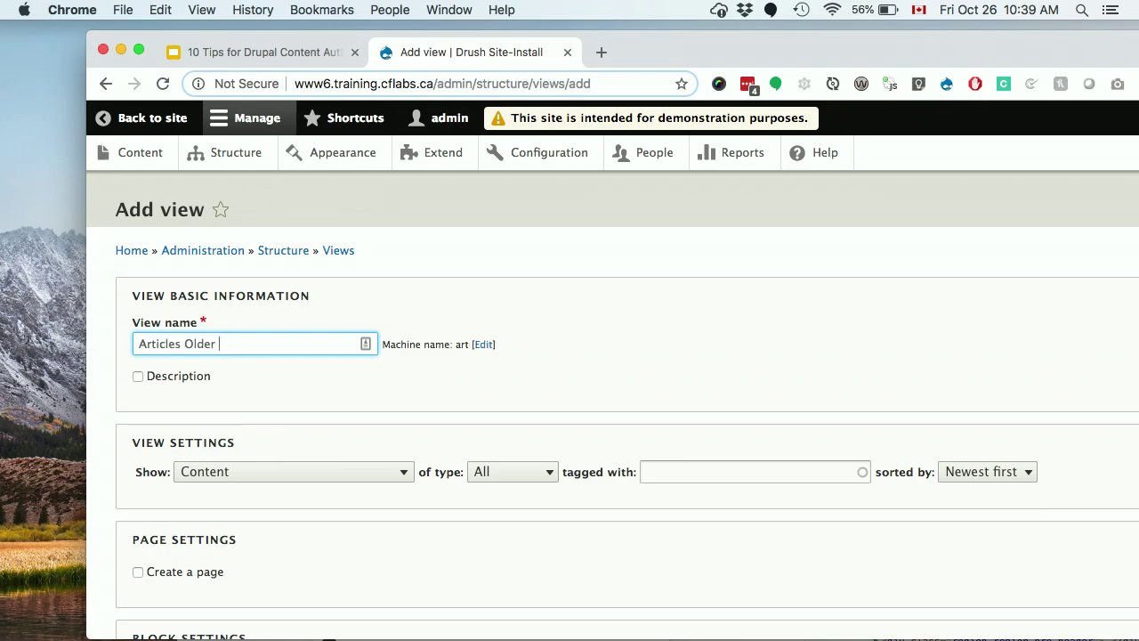
text(Than One Year)
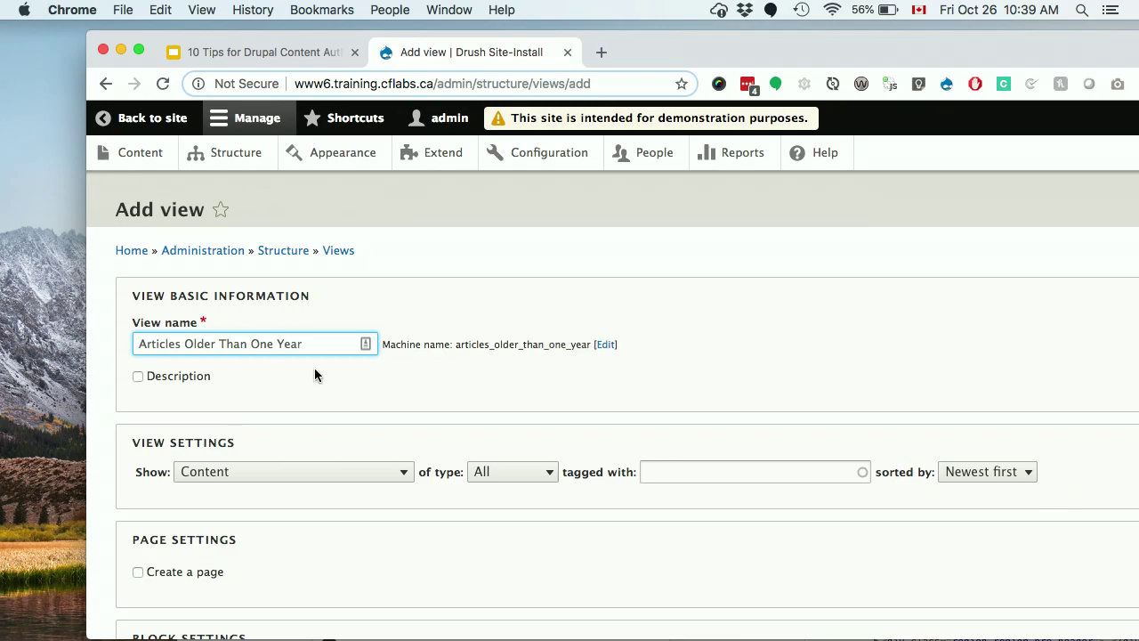
Set the new view to show Content of type Article.
scroll(435, 427, down, 4)
click(324, 303)
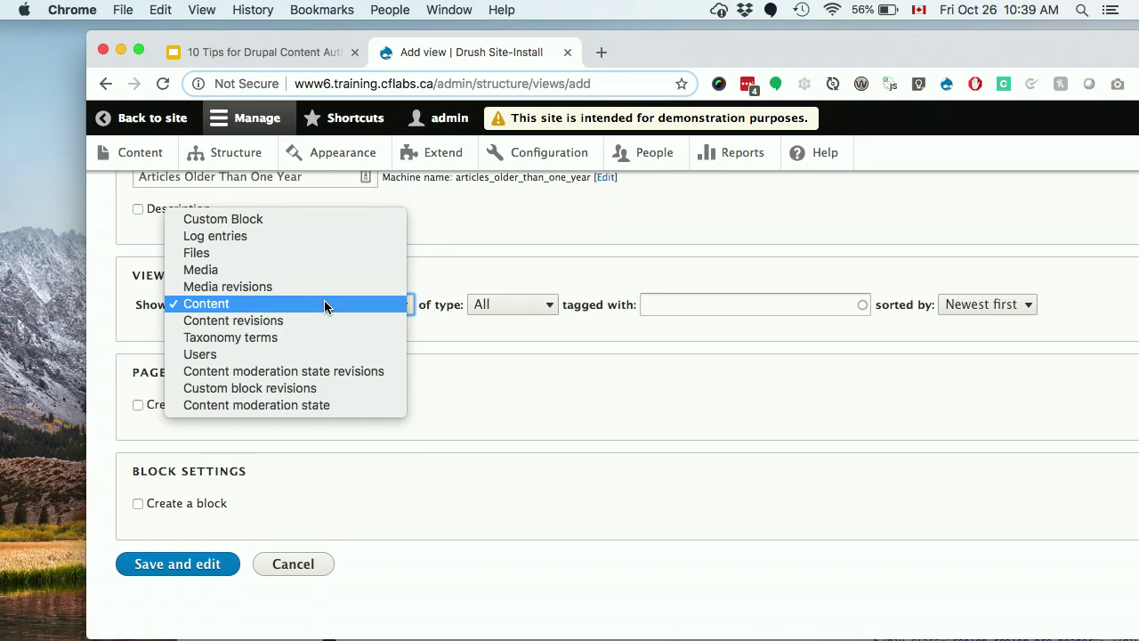
click(324, 304)
click(526, 305)
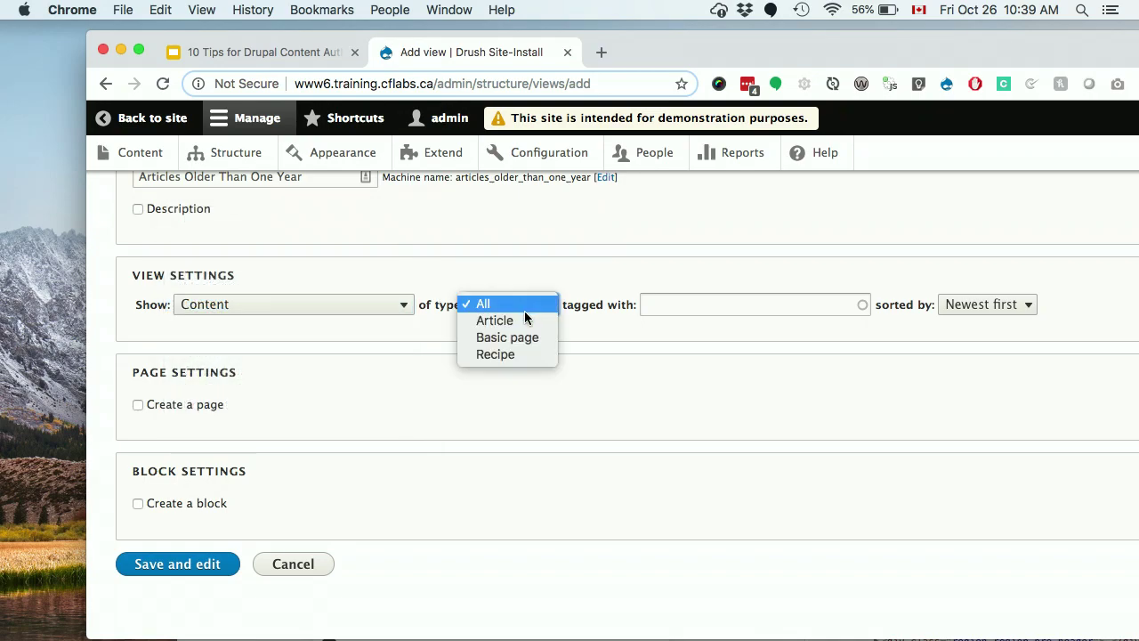
click(525, 320)
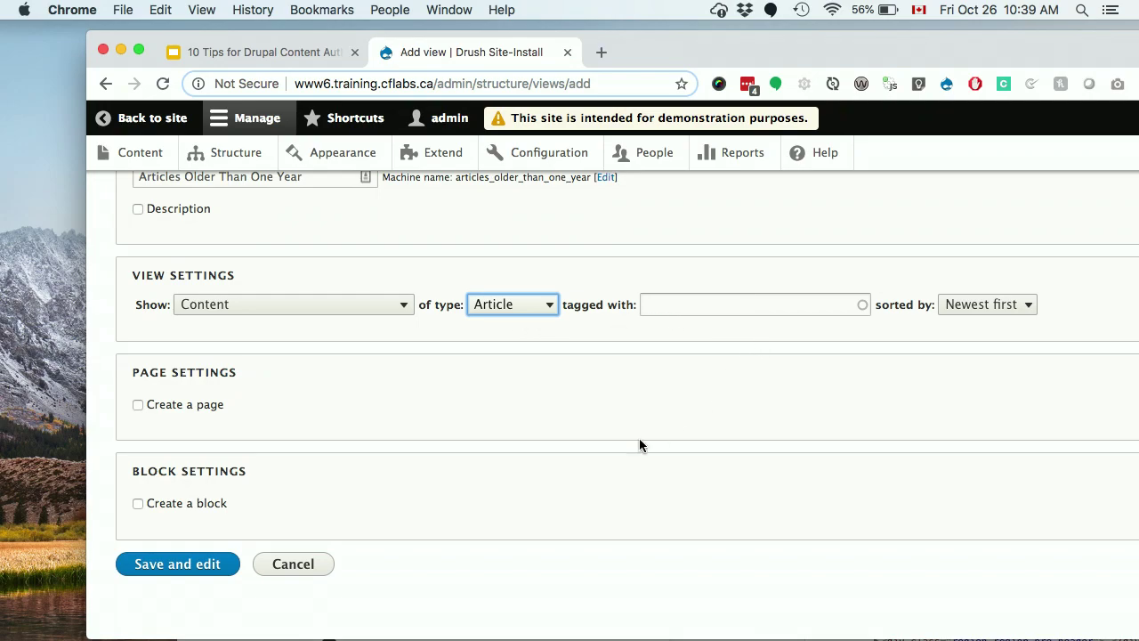
Enable creating a page for the new view and look through its page title, path and display settings.
scroll(503, 428, down, 1)
click(182, 389)
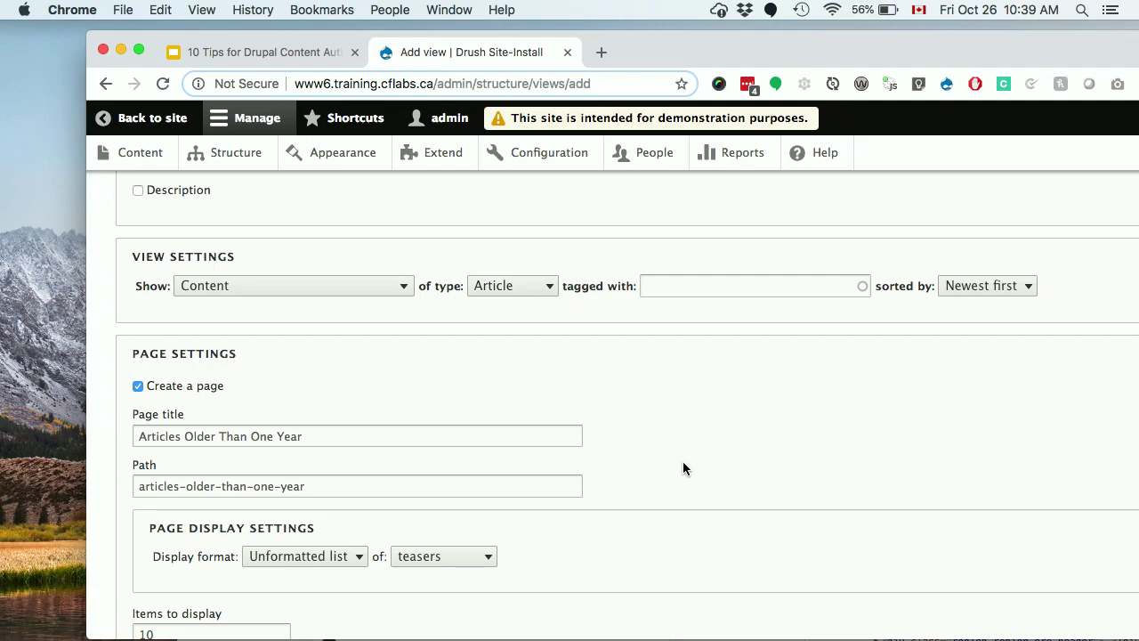
scroll(683, 469, down, 1)
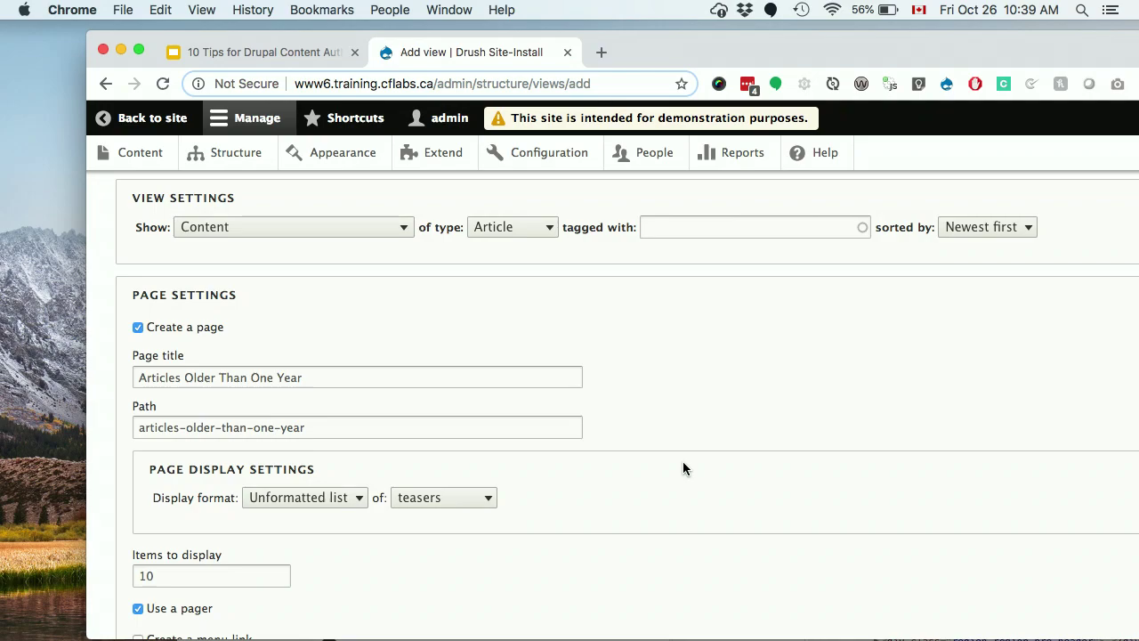
scroll(683, 468, down, 2)
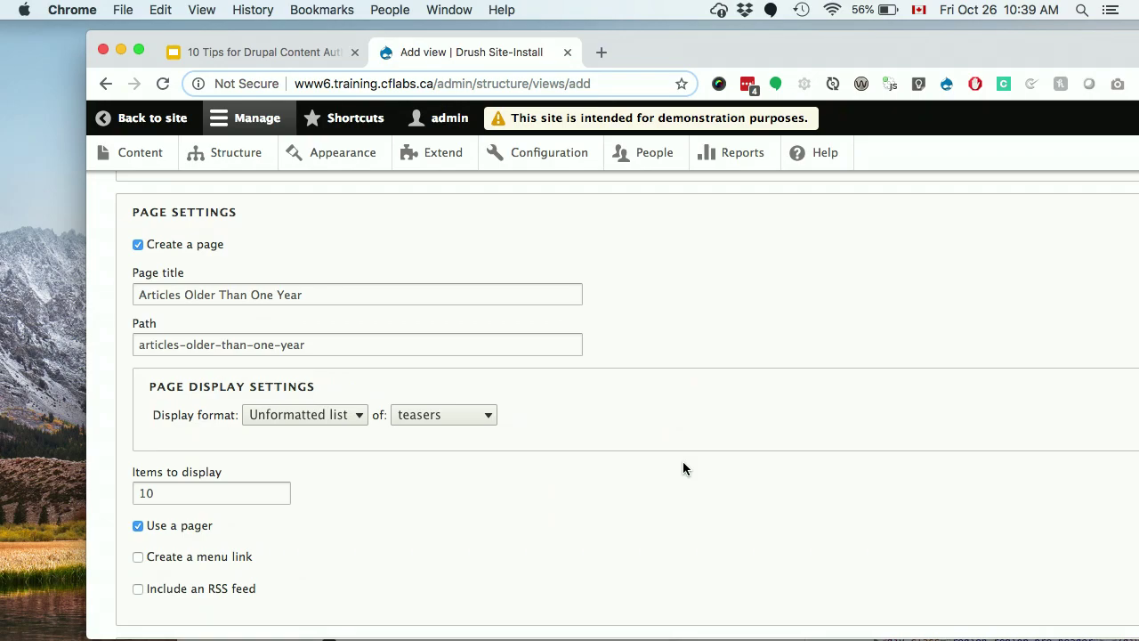
scroll(683, 468, down, 3)
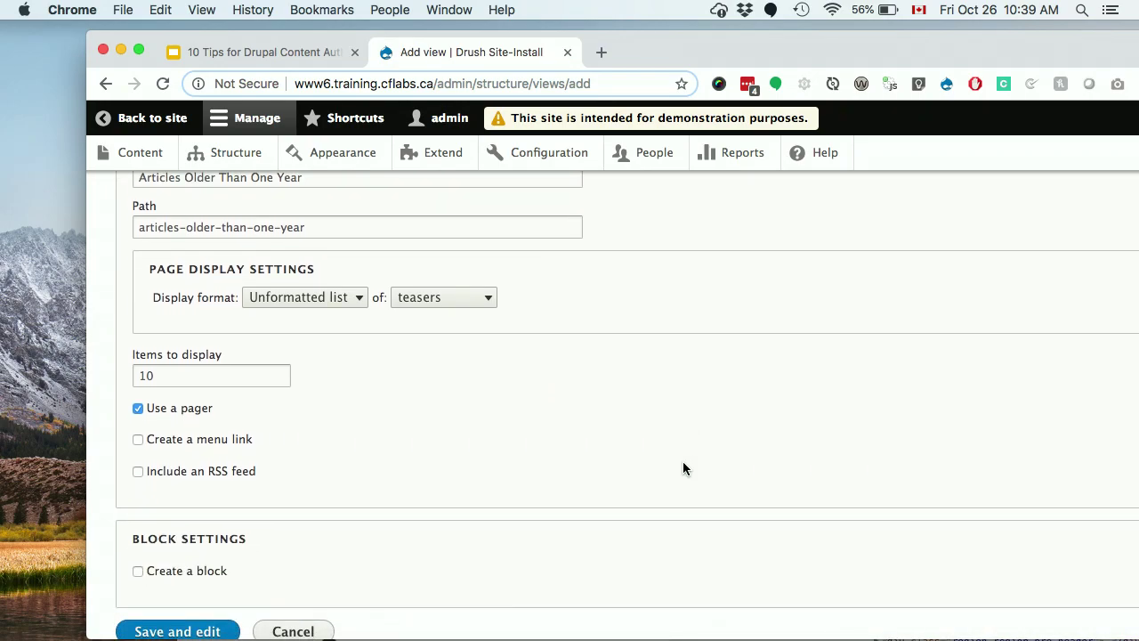
Save the new Articles Older Than One Year view and continue to its configuration page.
scroll(683, 469, down, 2)
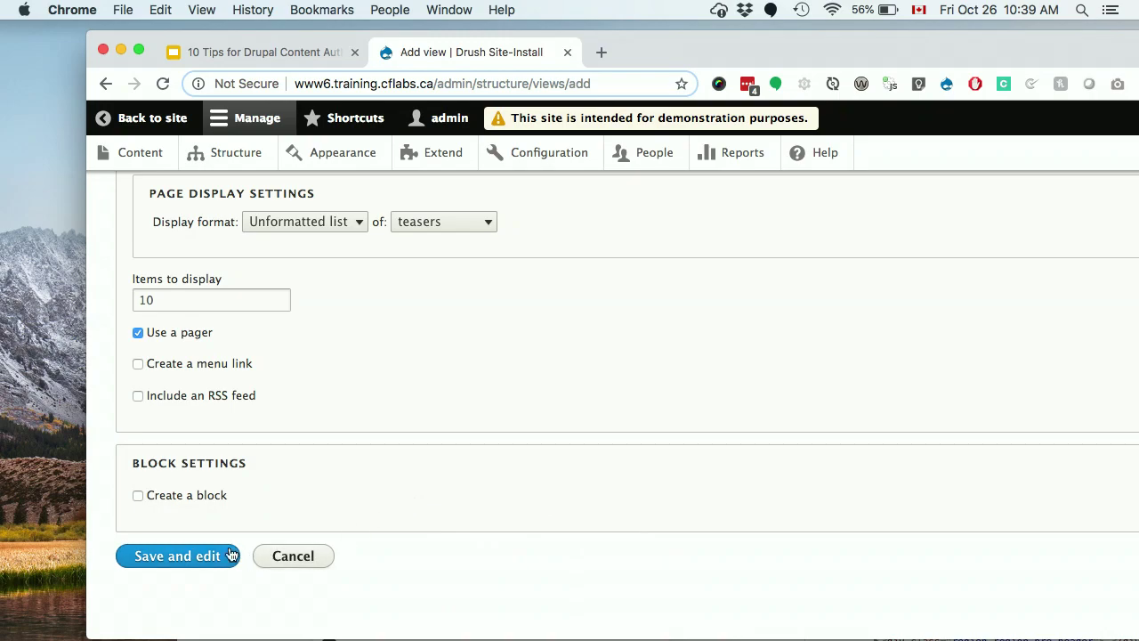
click(178, 562)
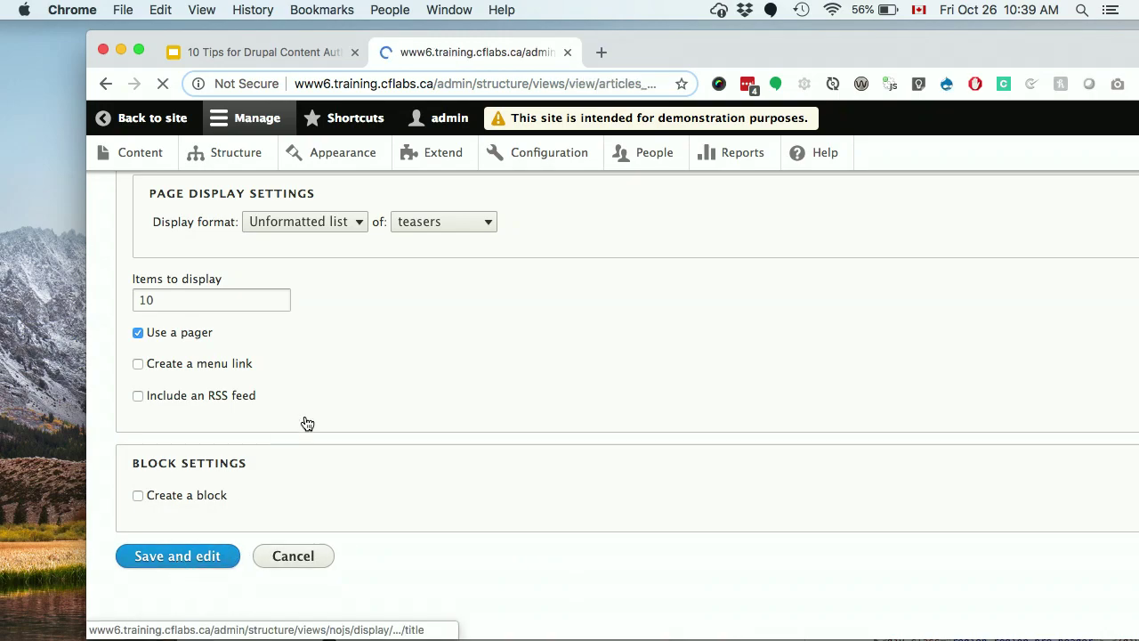
scroll(391, 411, down, 2)
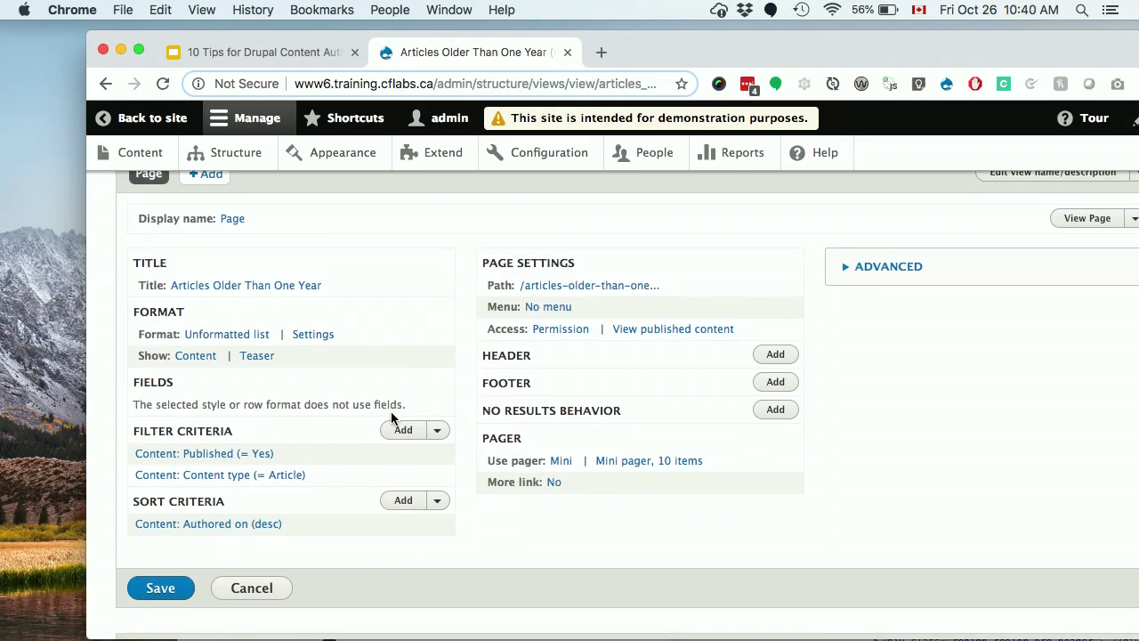
Search the filter criteria for "authored on" and add the Content category's Authored on filter to the view.
scroll(391, 416, down, 1)
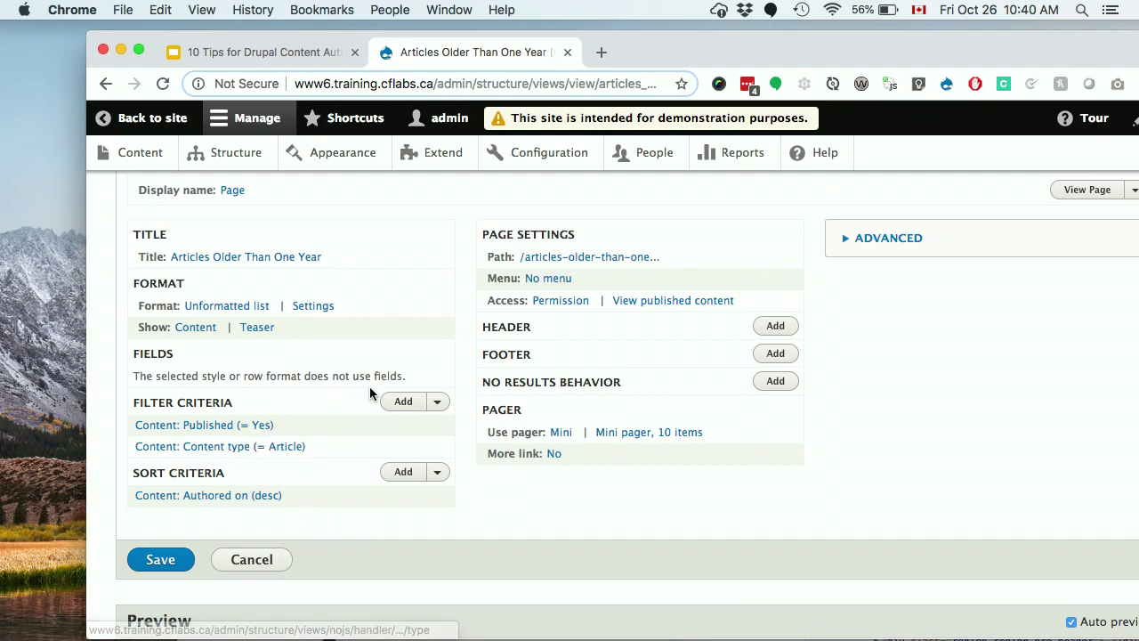
click(402, 403)
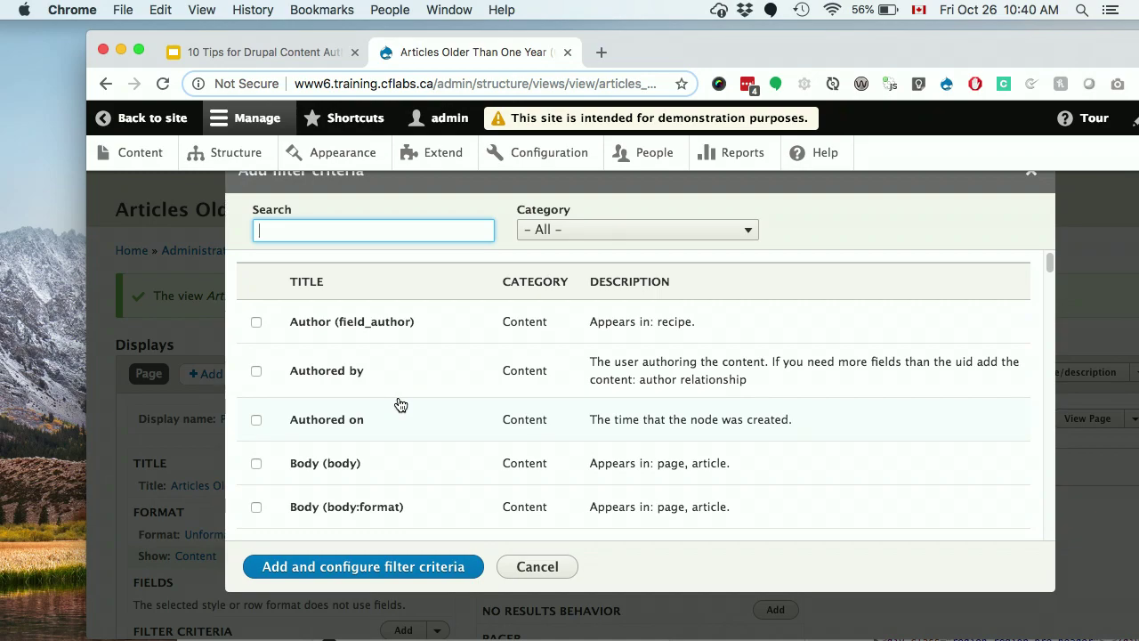
click(373, 246)
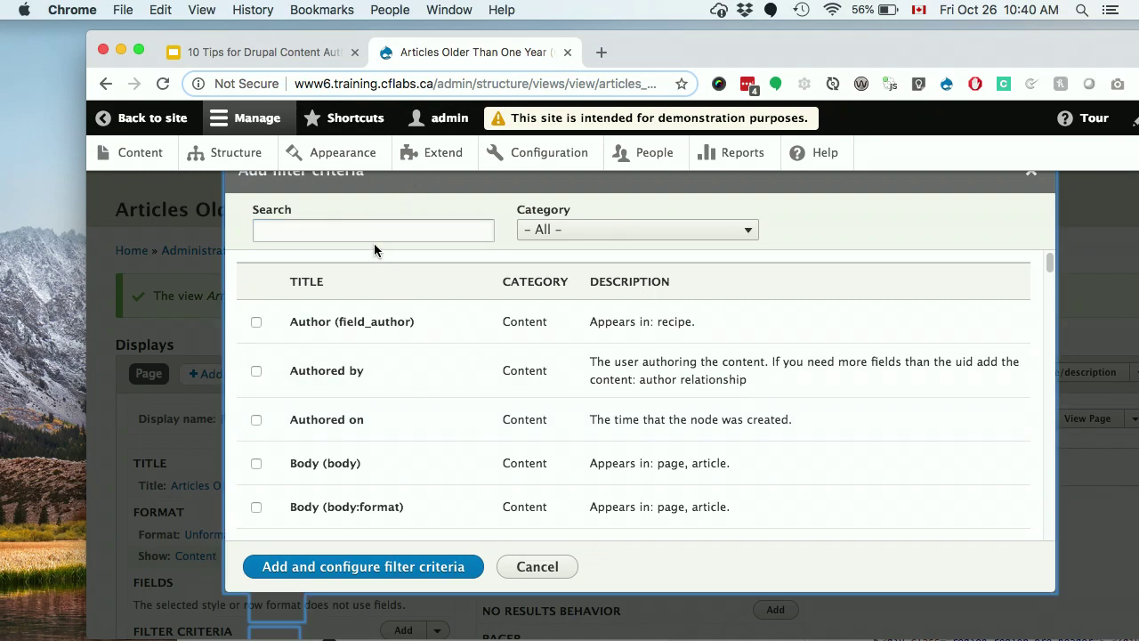
click(374, 235)
text(au)
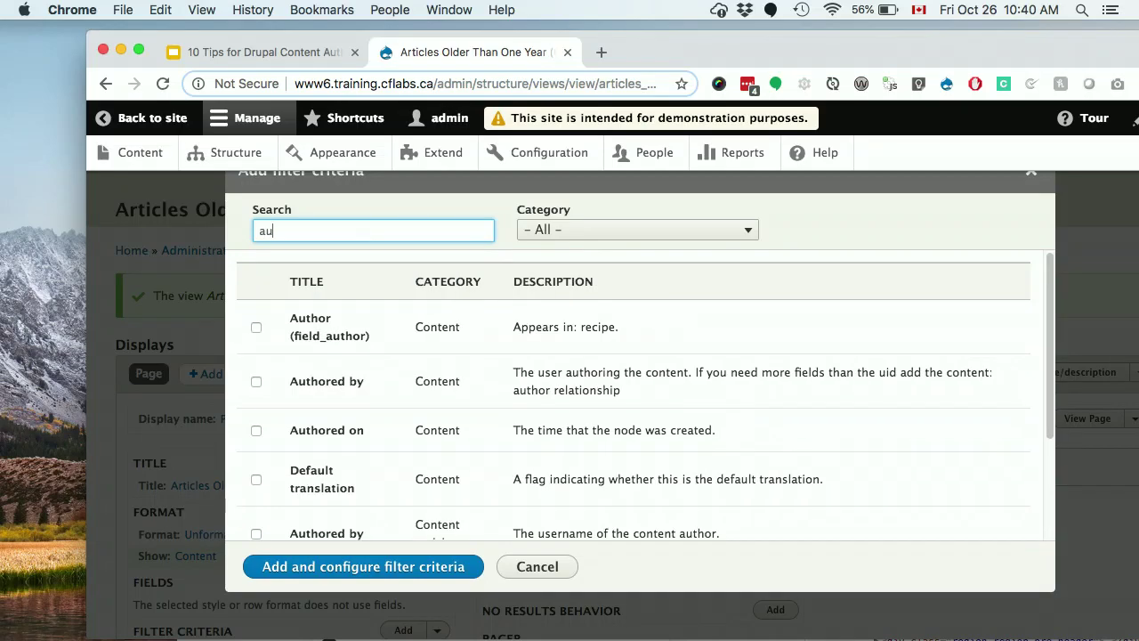
text(thored on)
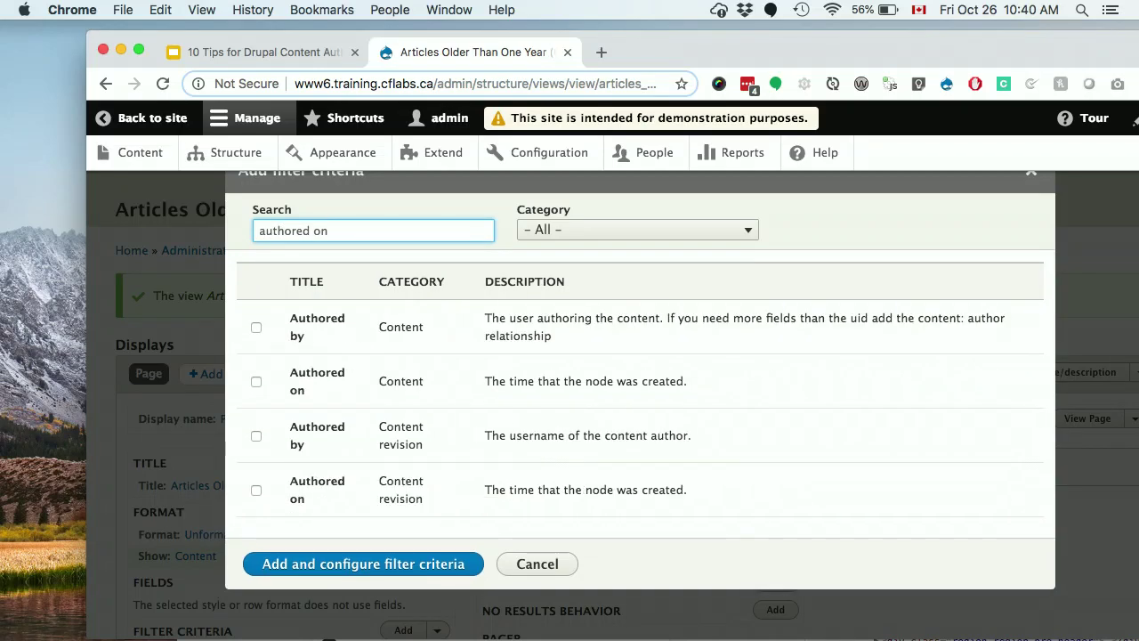
click(261, 386)
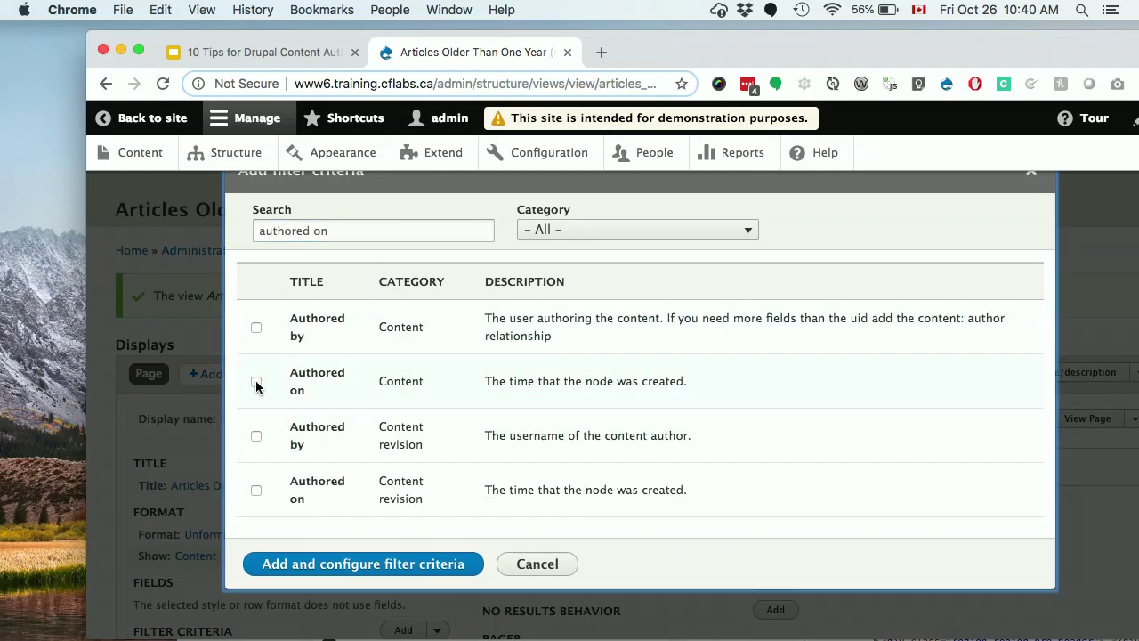
click(256, 382)
click(375, 564)
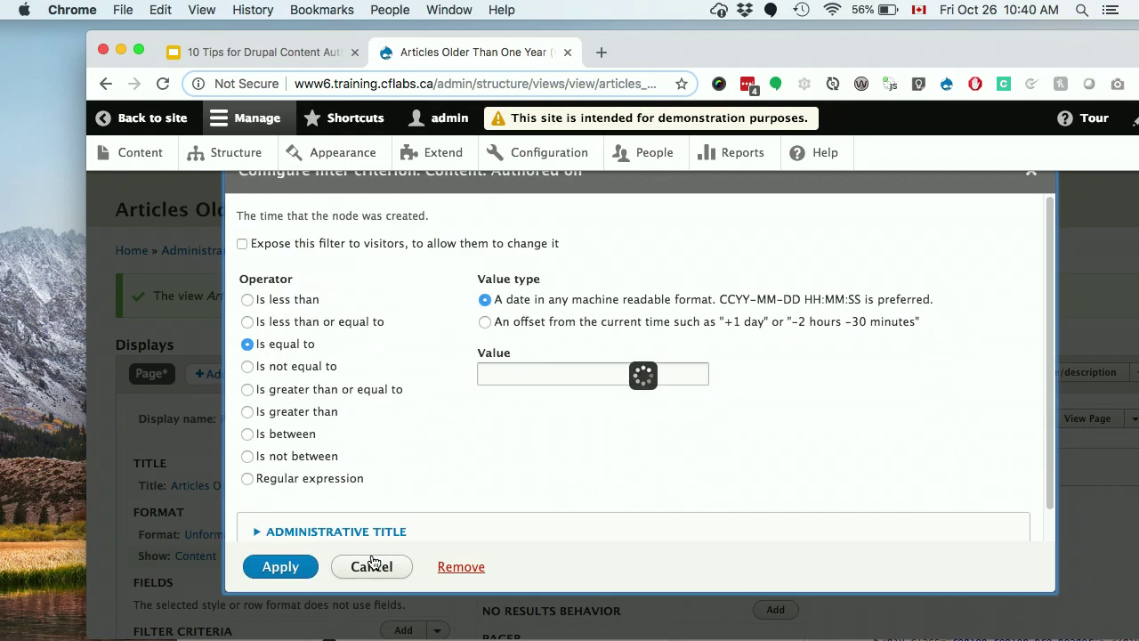
Configure the Authored on filter as Is less than with a current-time offset of -1 year and apply it.
click(275, 303)
click(552, 371)
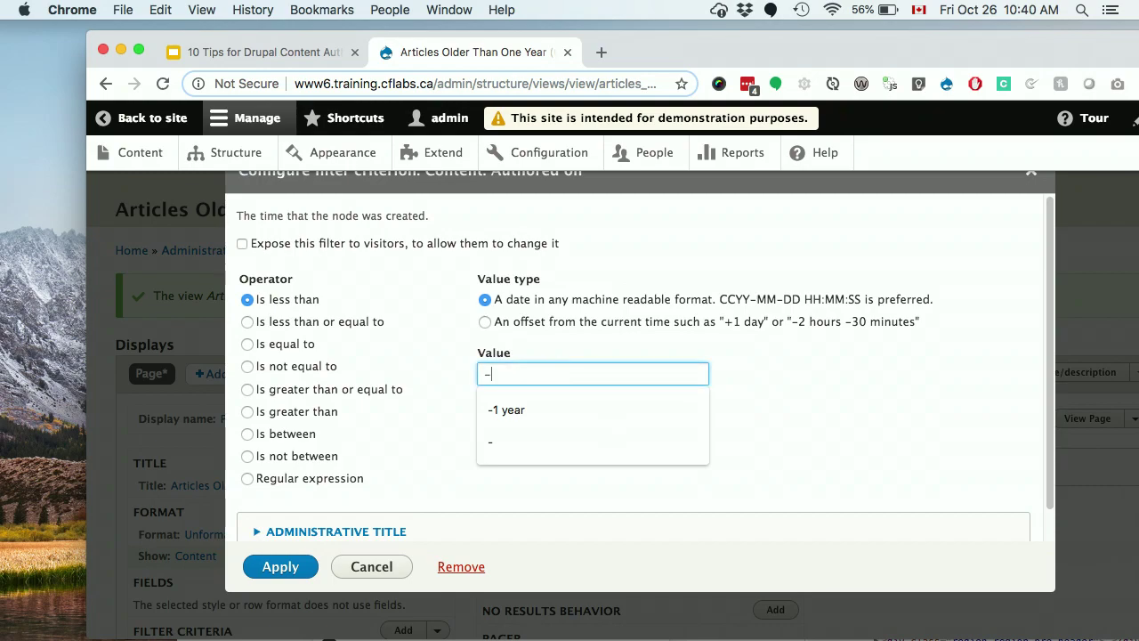
text(-1 year)
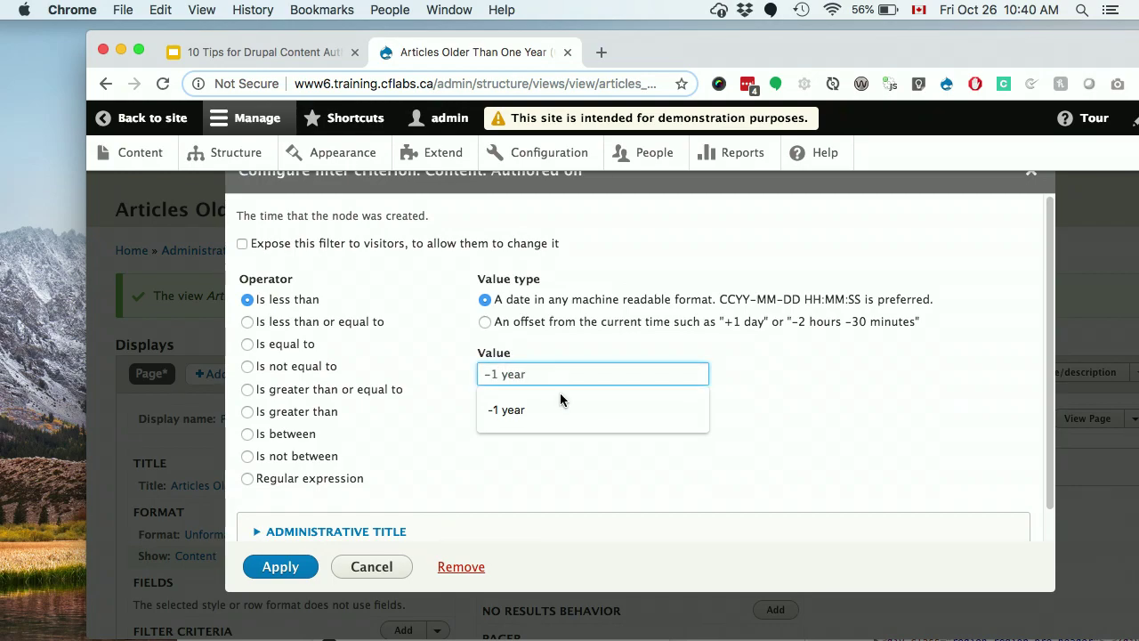
click(561, 409)
click(525, 323)
click(269, 571)
Save the view with its new Authored on filter.
scroll(526, 481, down, 5)
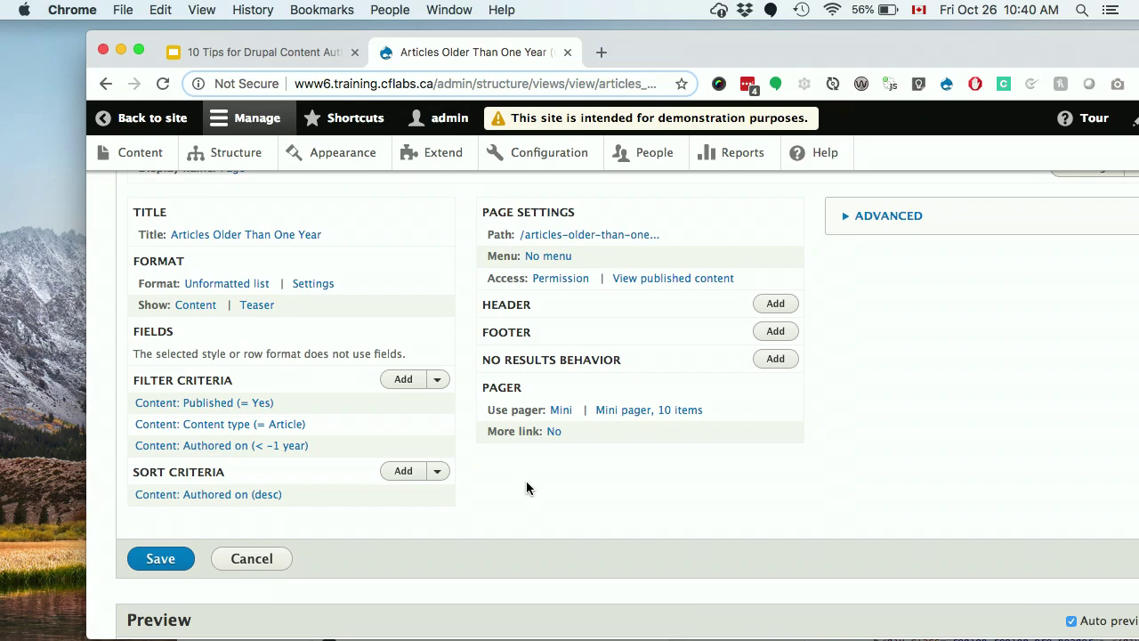
scroll(526, 481, down, 1)
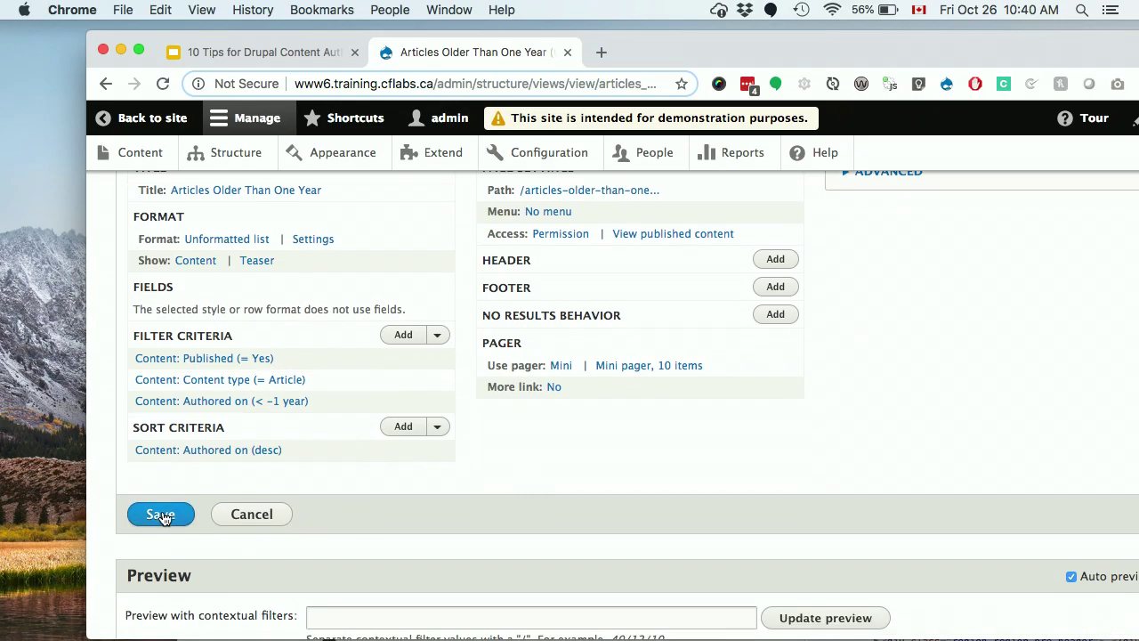
click(163, 514)
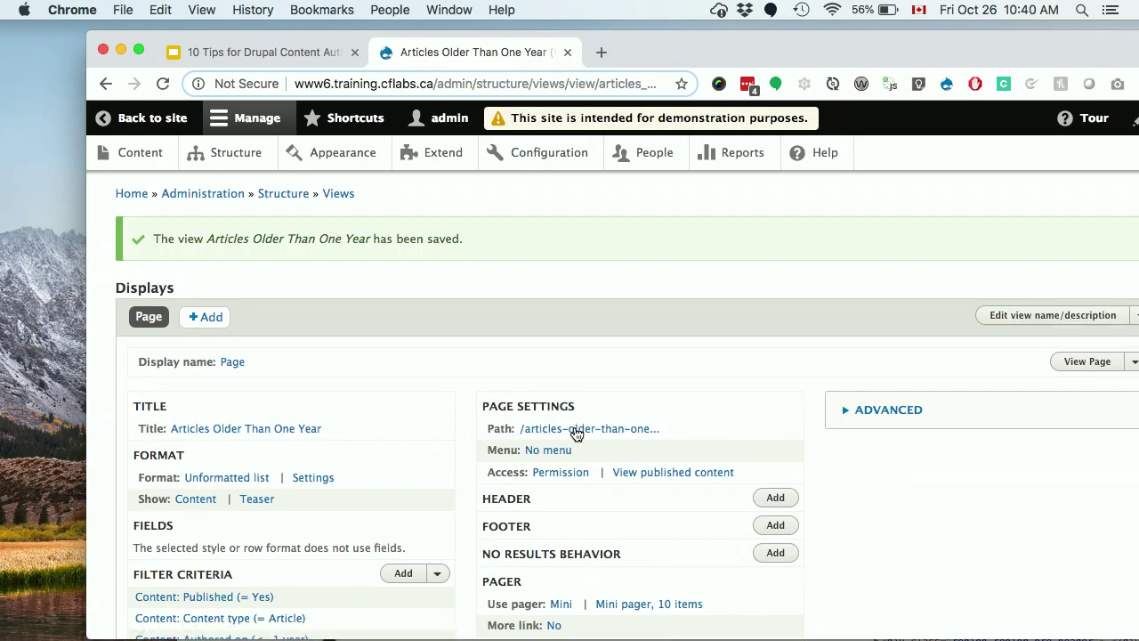
Examine the saved view's preview, including its query, path and listed articles.
click(577, 432)
click(347, 450)
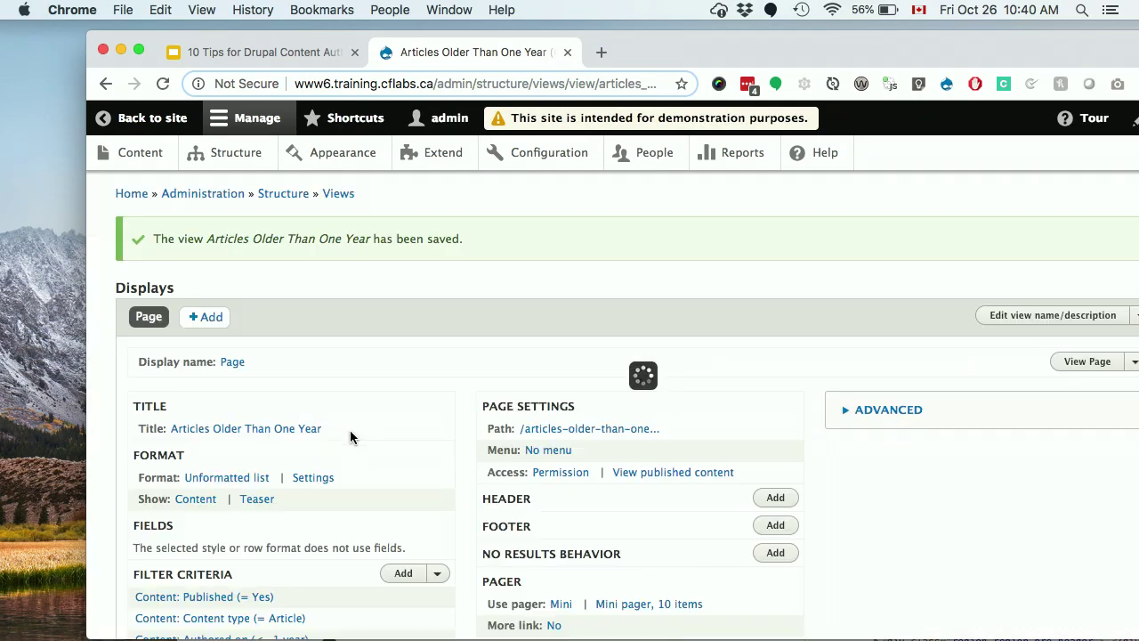
scroll(427, 462, down, 10)
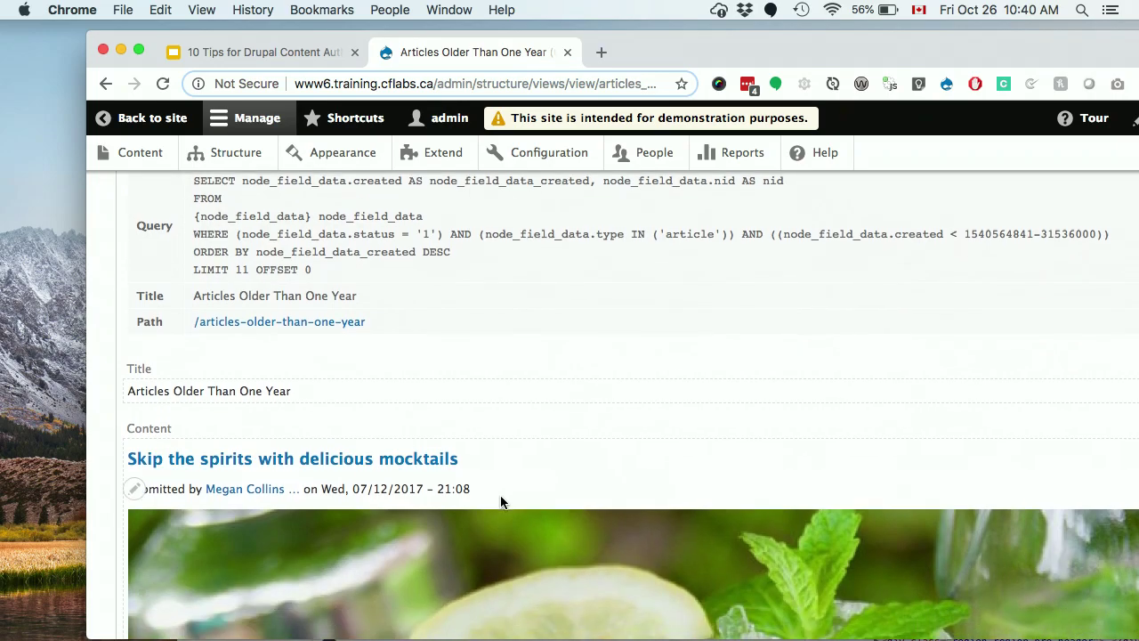
scroll(501, 502, up, 3)
scroll(500, 502, down, 8)
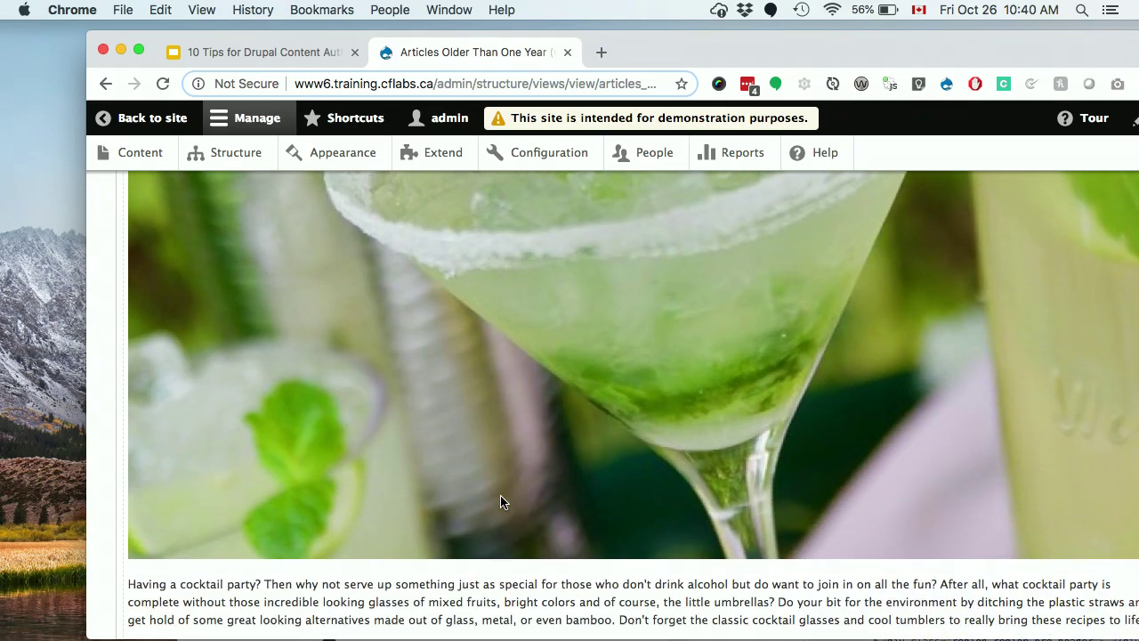
scroll(500, 495, down, 5)
scroll(501, 499, up, 15)
click(161, 341)
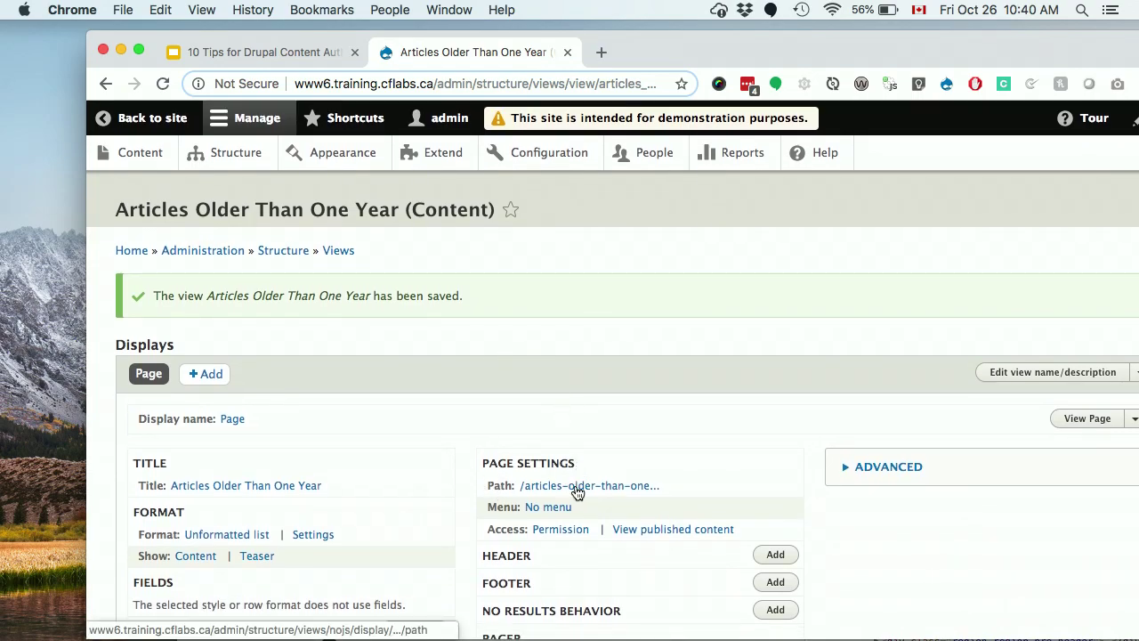
Copy the path text shown in the view's page settings and open a new browser tab.
right_click(626, 485)
click(703, 383)
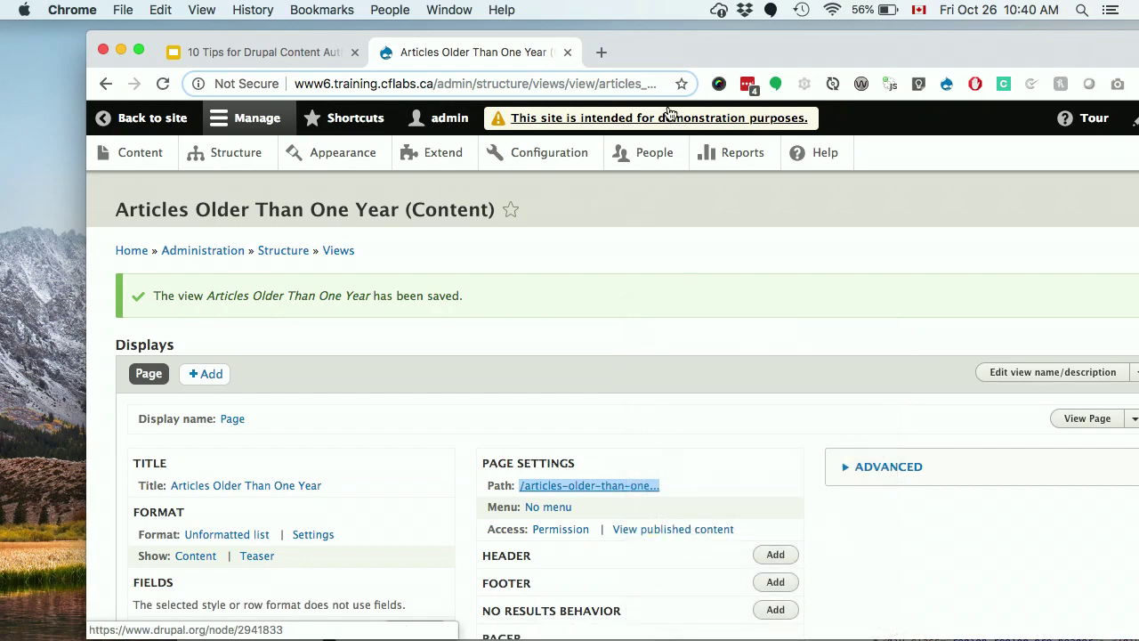
click(601, 52)
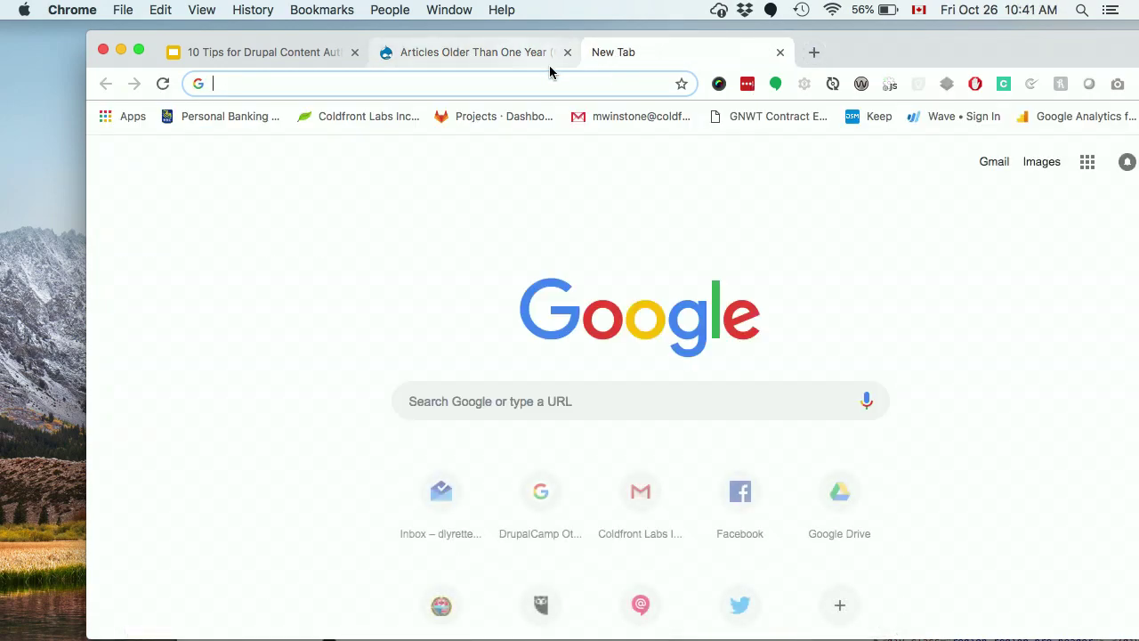
Copy the site's base address from the view's URL into the new browser tab and add a trailing slash.
click(427, 48)
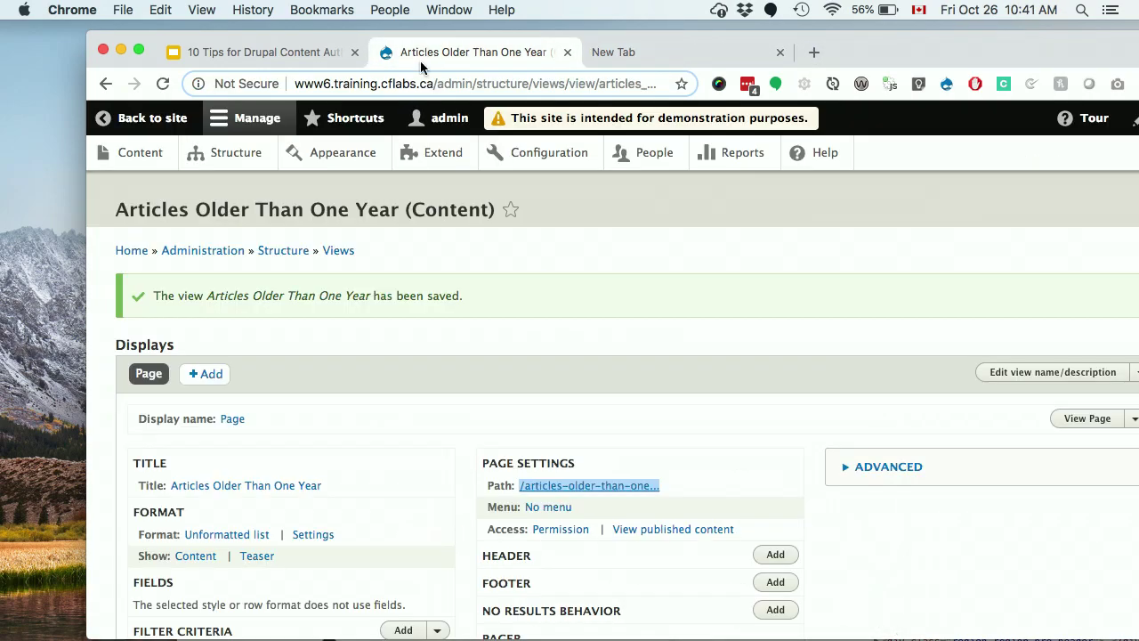
scroll(467, 362, down, 3)
scroll(466, 367, down, 1)
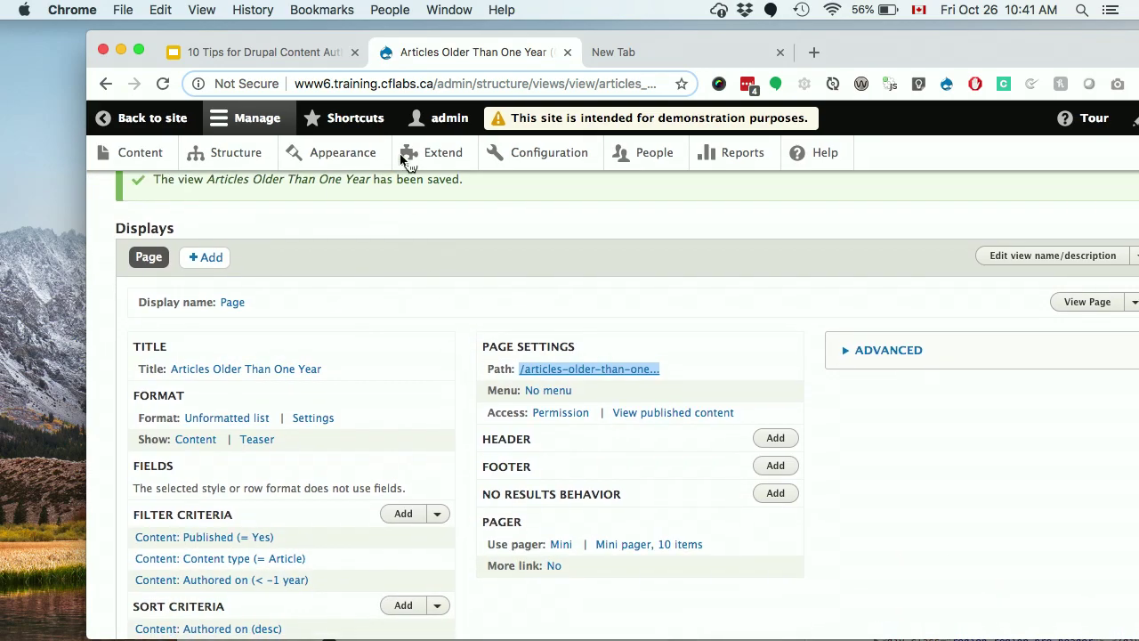
click(444, 75)
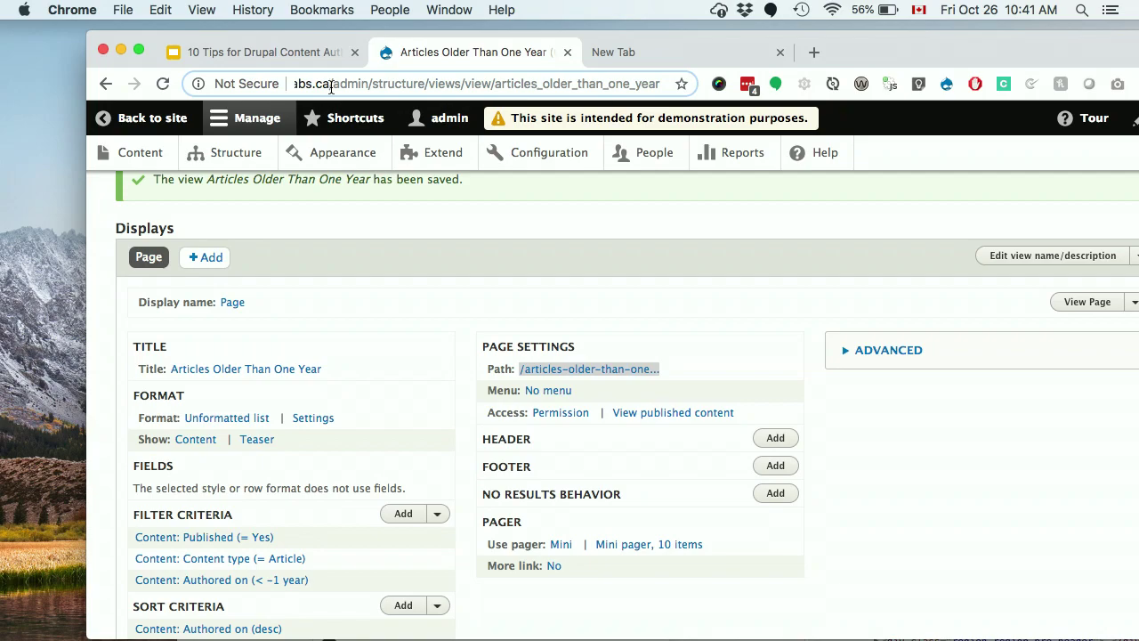
mouse_move(331, 86)
mouse_down()
mouse_move(303, 85)
mouse_move(332, 86)
mouse_up()
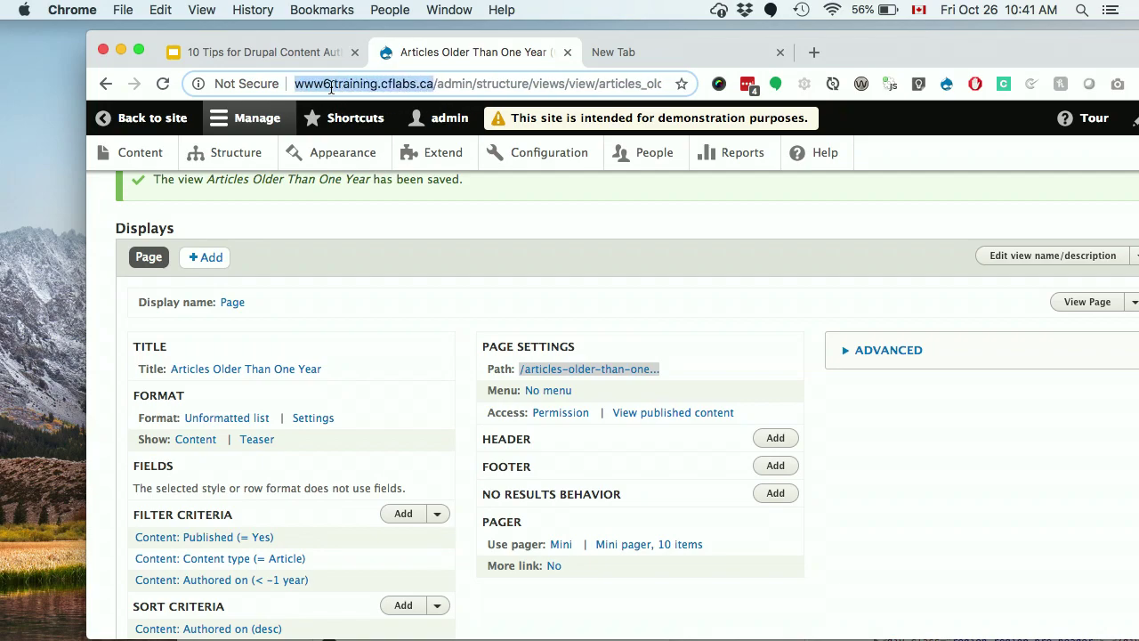
key(super+c)
click(612, 50)
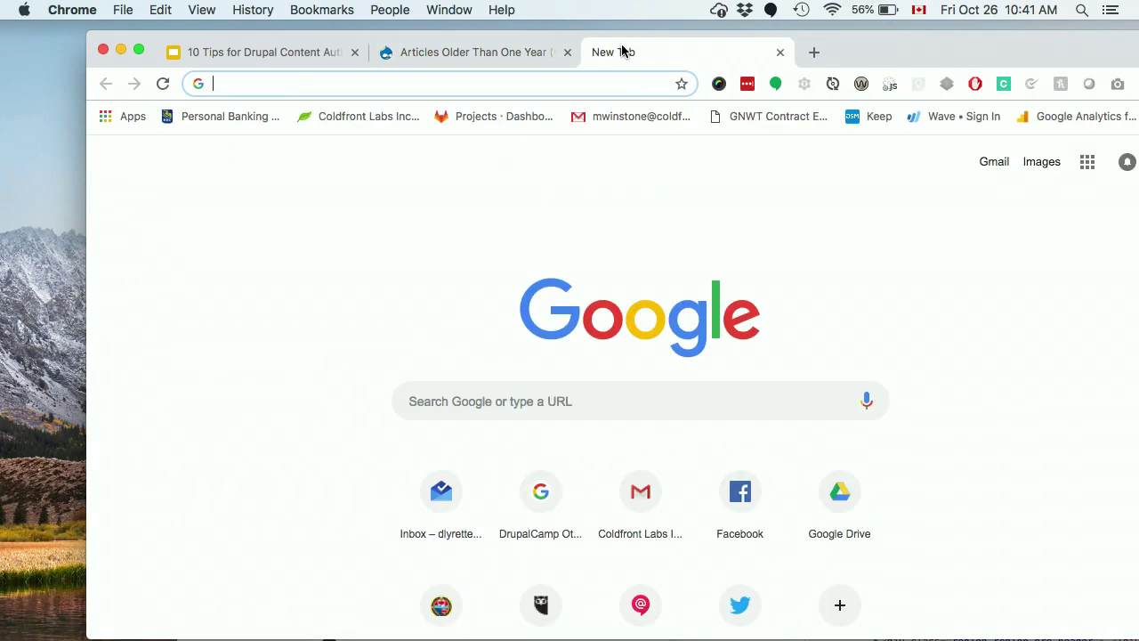
key(super+v)
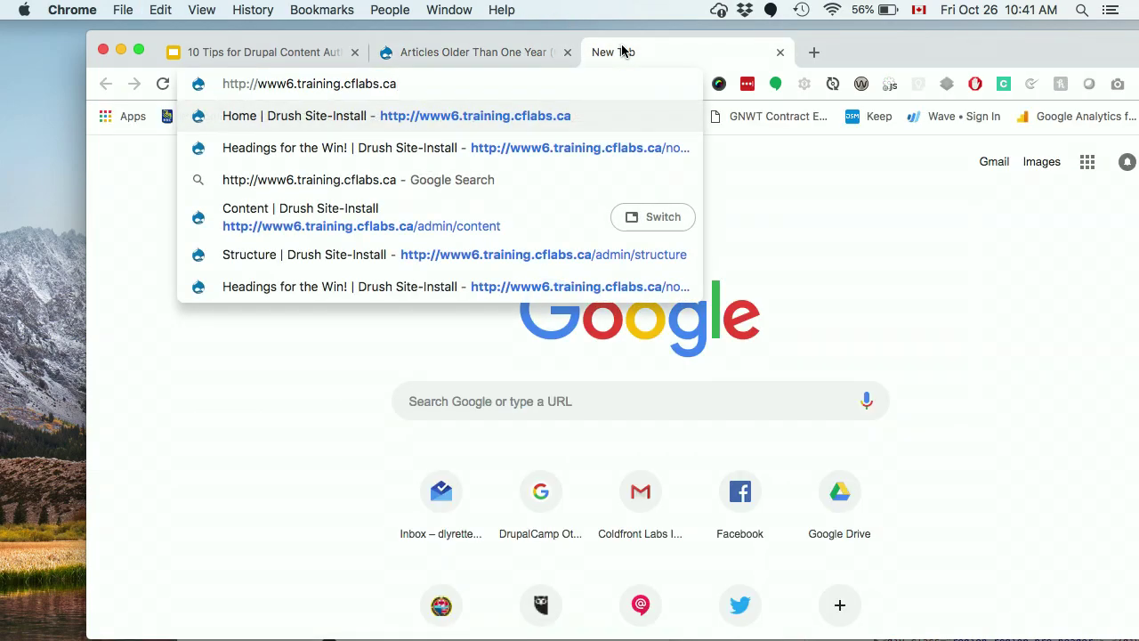
text(/)
Try to load the view's page by appending the abbreviated path from its page settings to the site address.
click(448, 53)
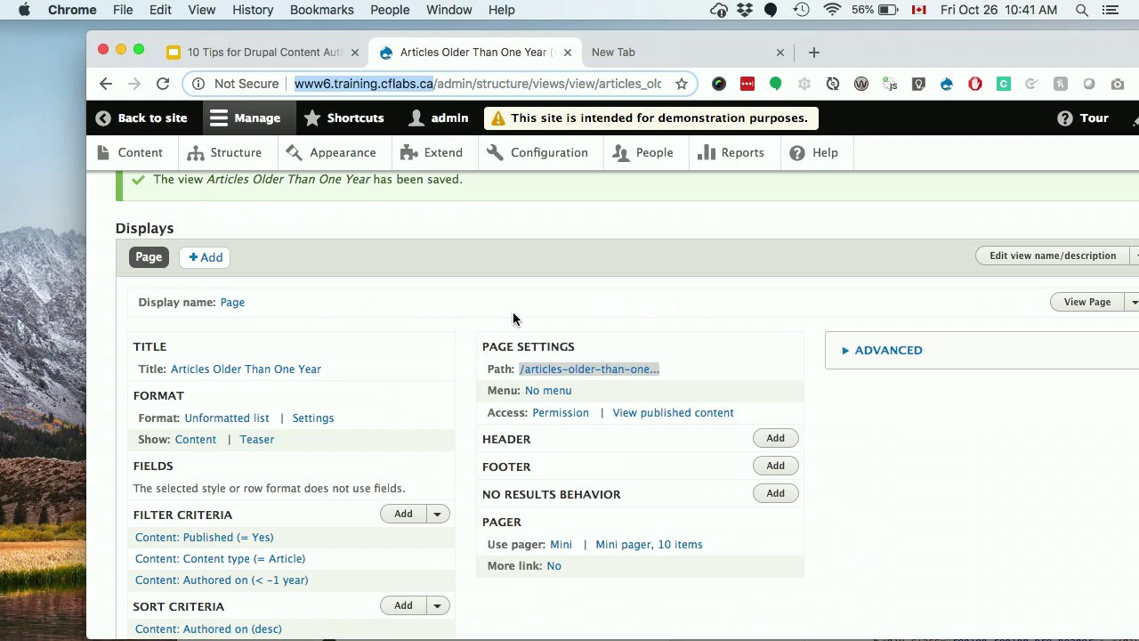
right_click(571, 374)
click(613, 409)
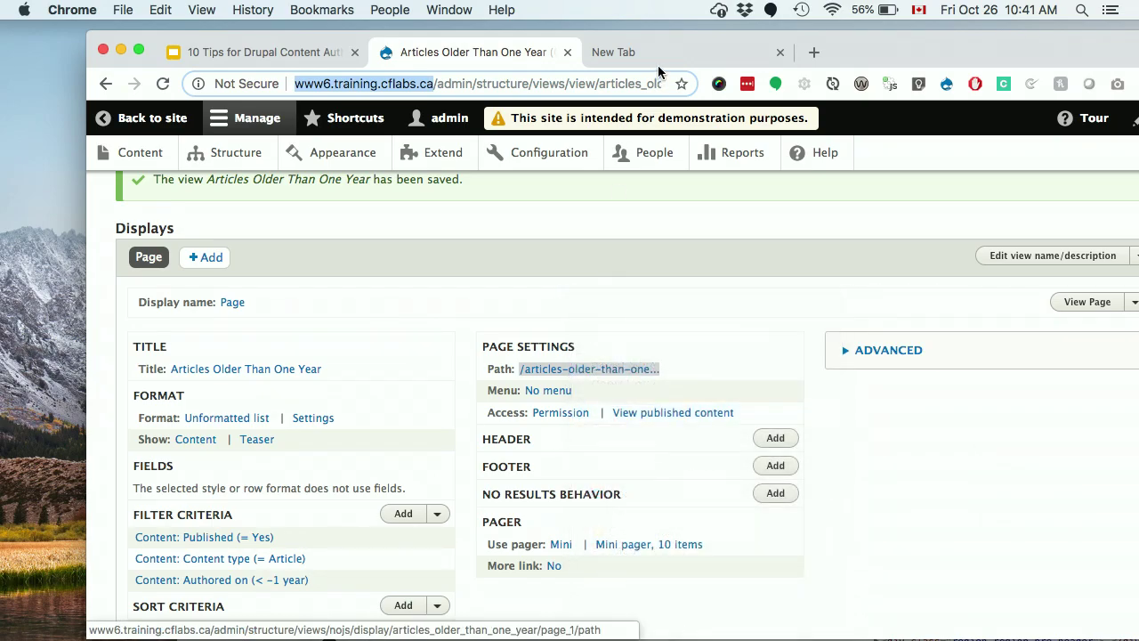
click(650, 51)
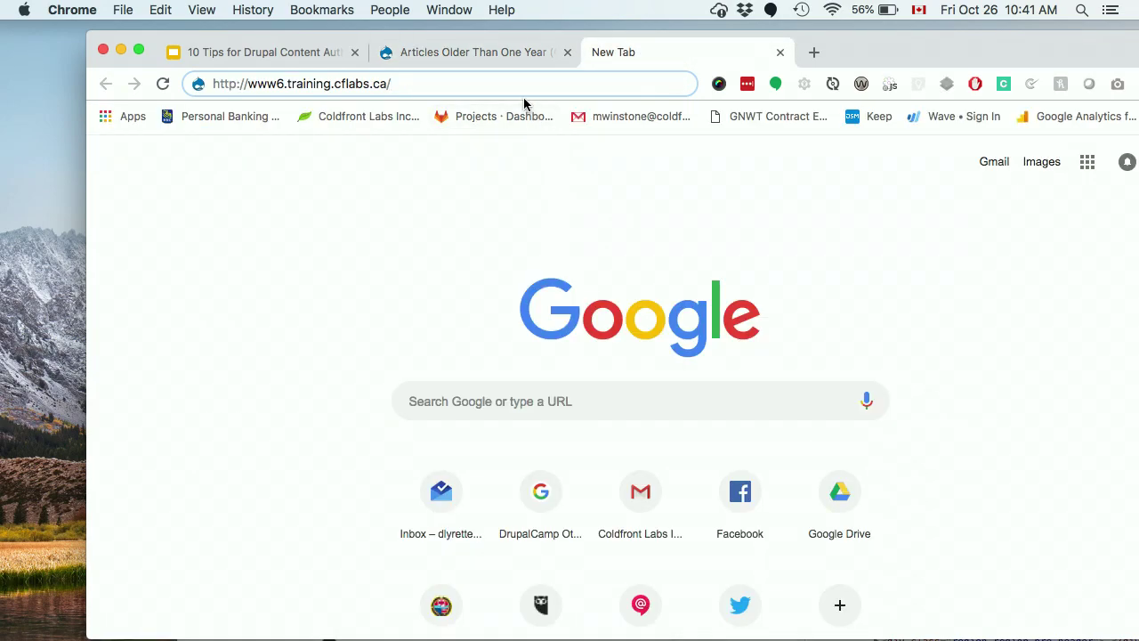
key(super+v)
key(Return)
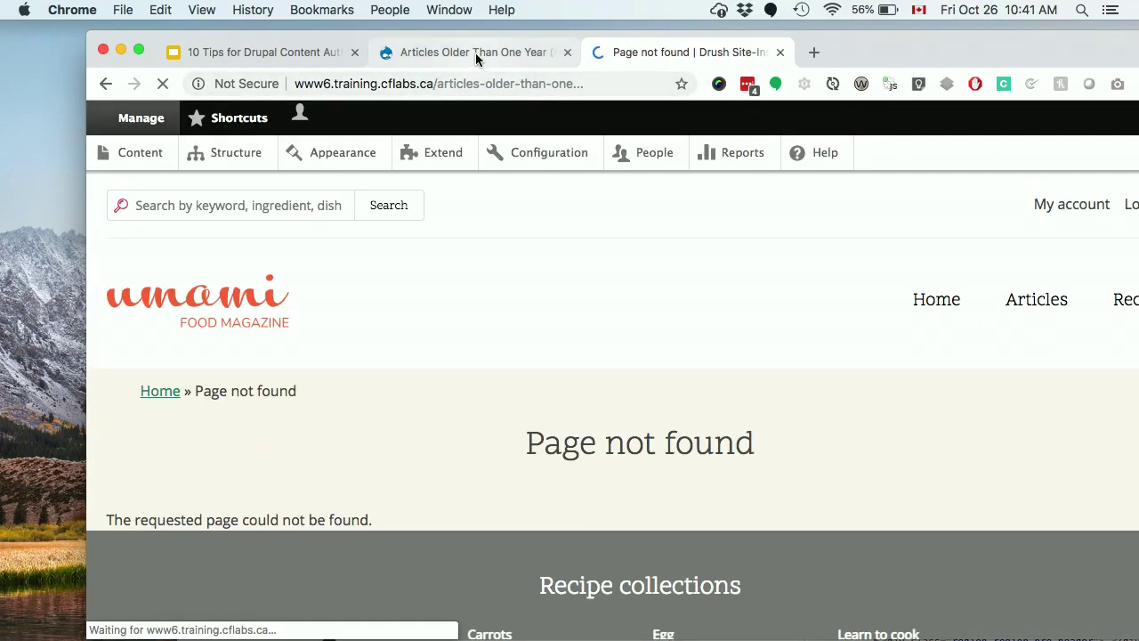
Copy the full path articles-older-than-one-year from the view's page path setting.
click(475, 53)
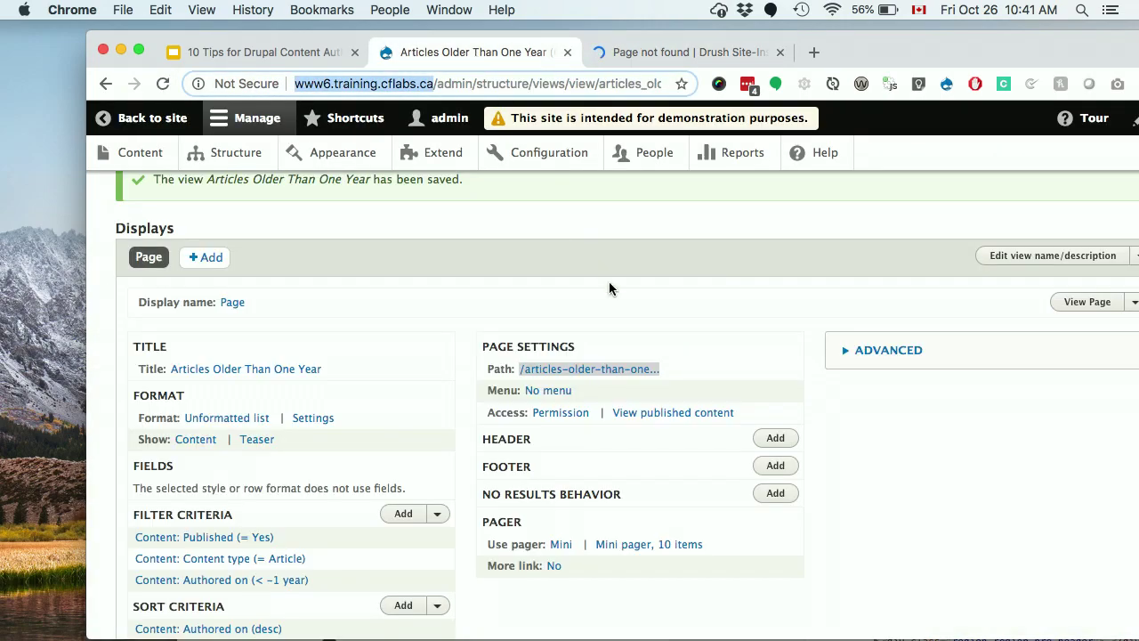
click(591, 365)
click(591, 361)
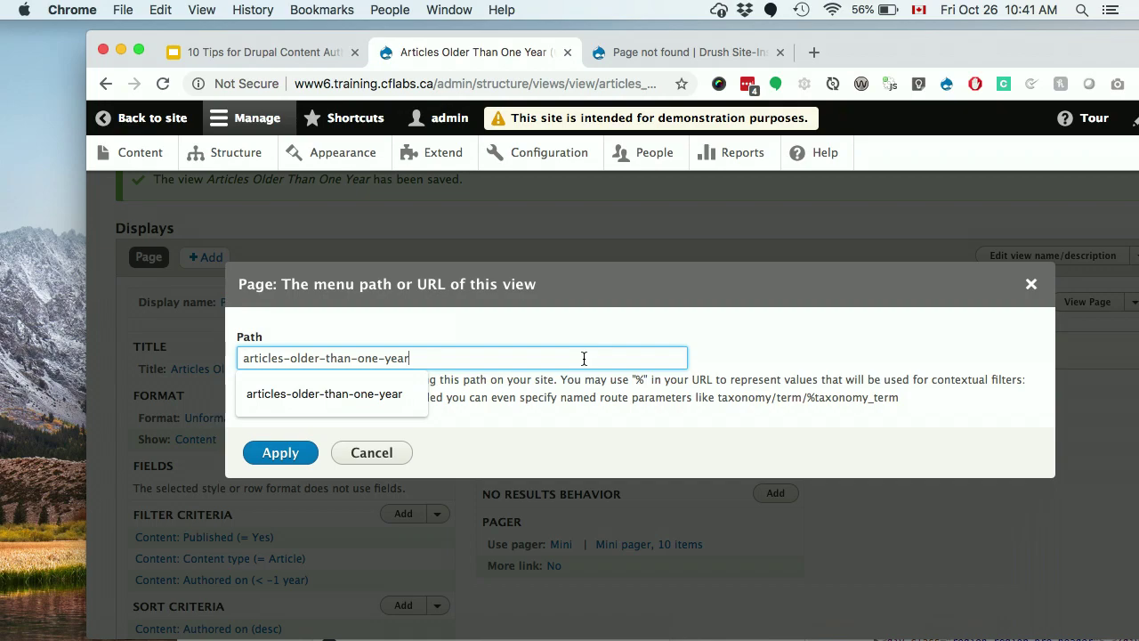
key(super+a)
key(super+c)
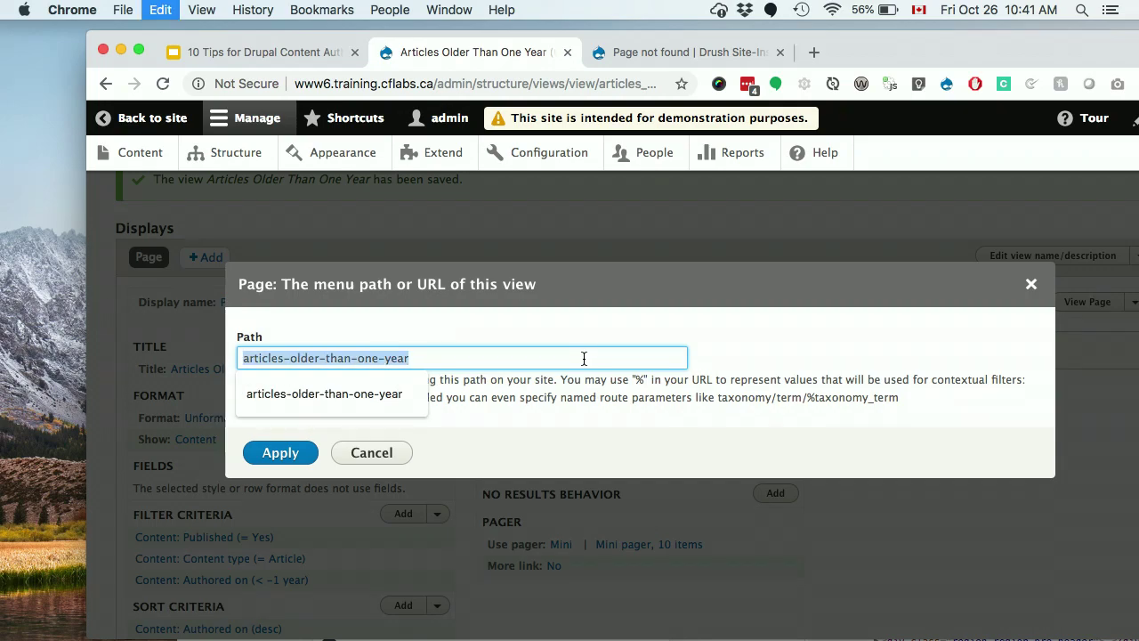
Replace the abbreviated path in the not-found page's address with /articles-older-than-one-year, load it, and look through the listed articles.
click(654, 55)
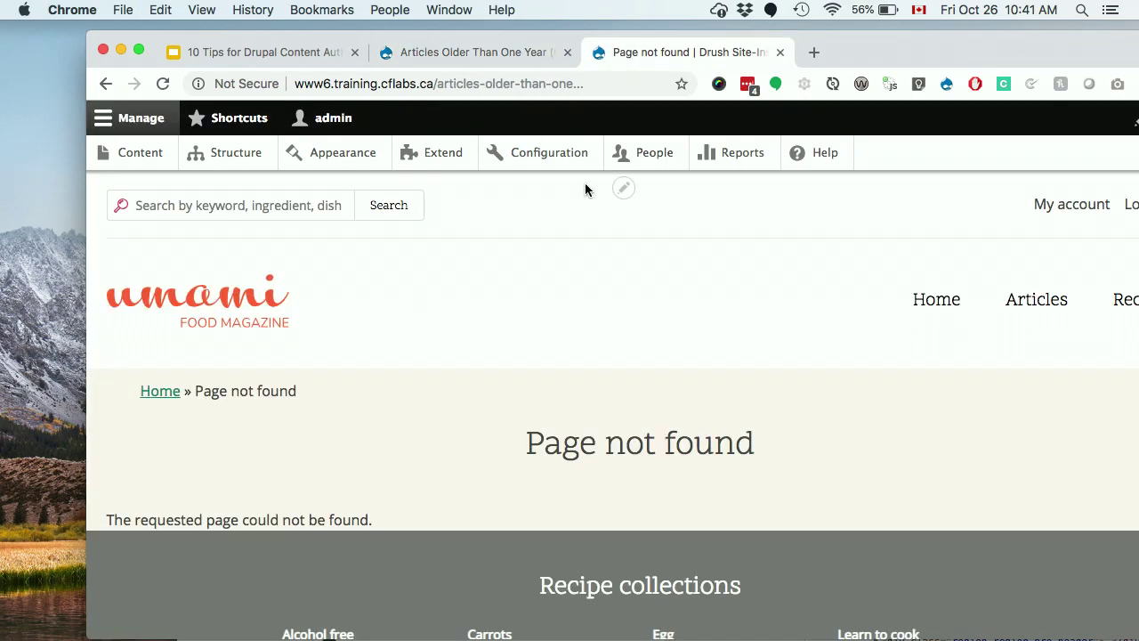
click(614, 84)
click(613, 83)
key(BackSpace)
key(BackSpace)
key(BackSpace)
key(BackSpace)
key(BackSpace)
key(BackSpace)
key(BackSpace)
key(BackSpace)
key(BackSpace)
key(BackSpace)
key(BackSpace)
key(BackSpace)
key(BackSpace)
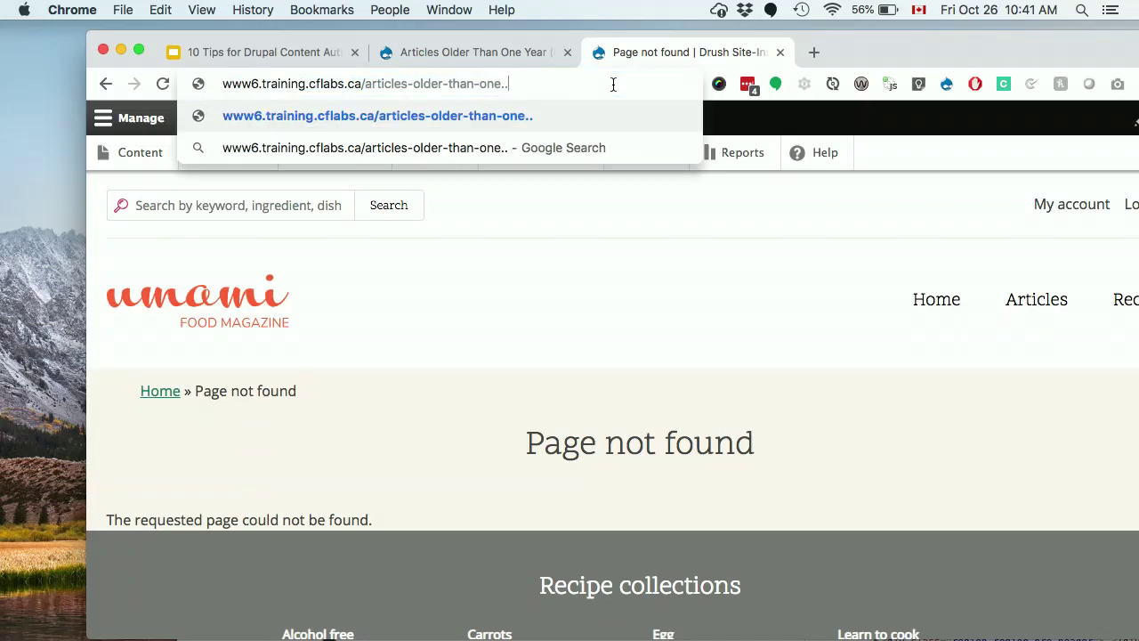
key(BackSpace)
key(BackSpace)
key(BackSpace)
key(BackSpace)
key(BackSpace)
key(BackSpace)
key(BackSpace)
key(BackSpace)
key(BackSpace)
key(BackSpace)
key(BackSpace)
key(BackSpace)
key(BackSpace)
key(BackSpace)
key(BackSpace)
key(BackSpace)
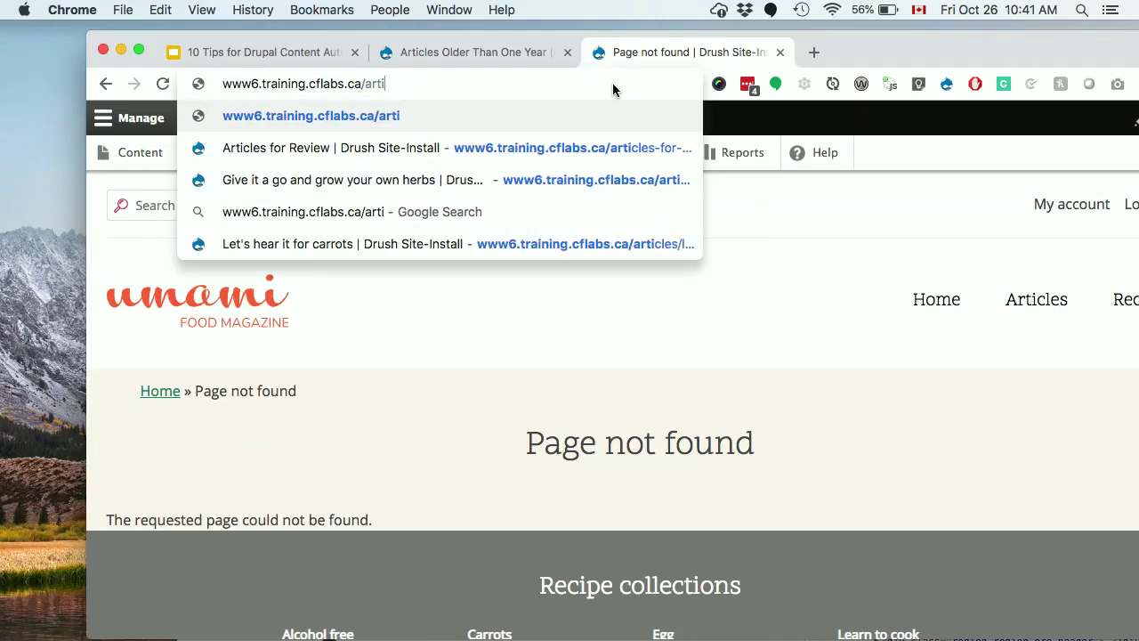
key(super+v)
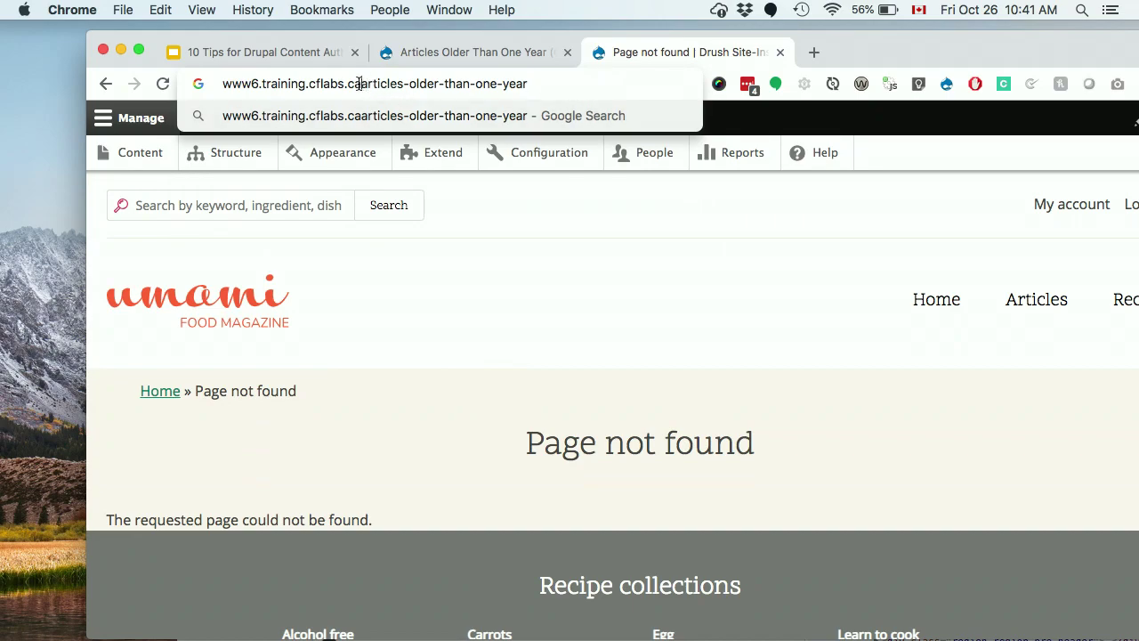
text(/)
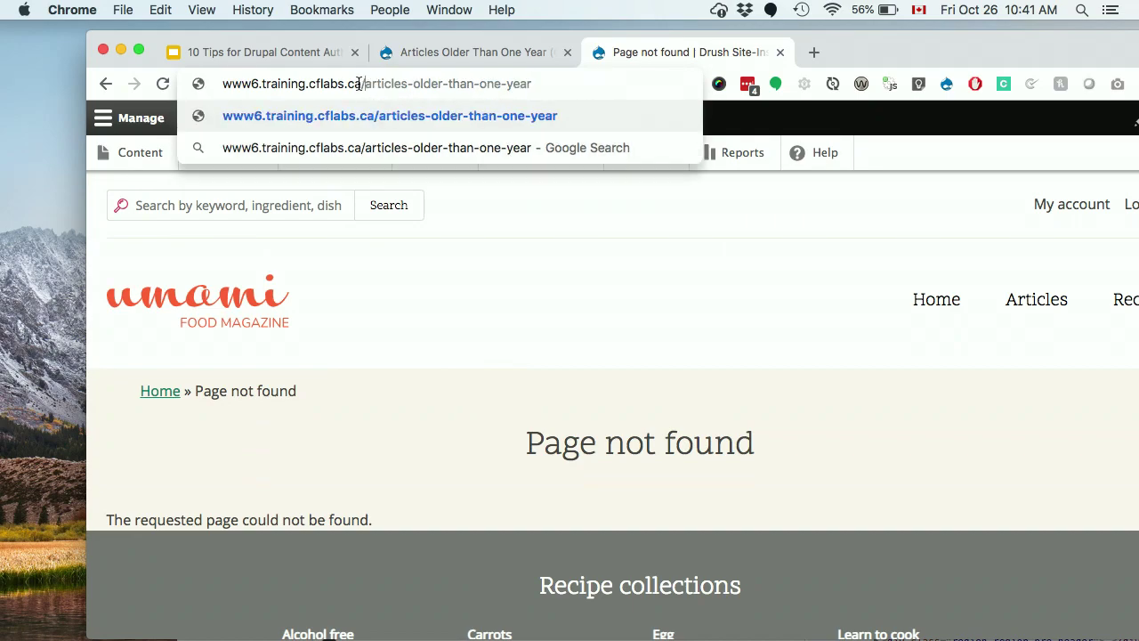
key(Return)
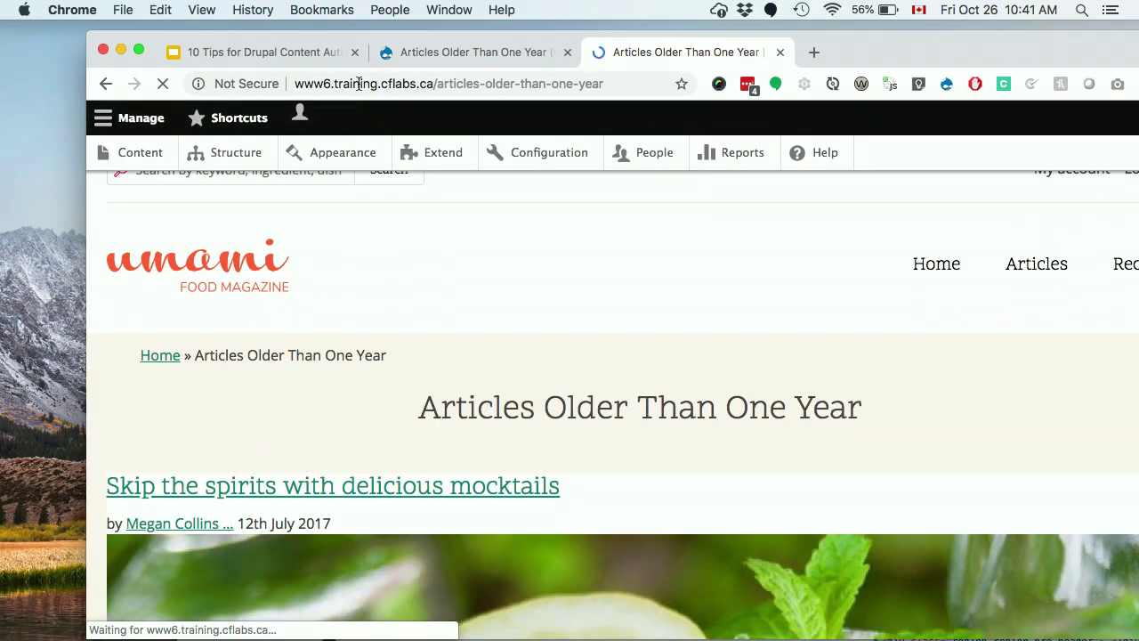
scroll(515, 347, down, 15)
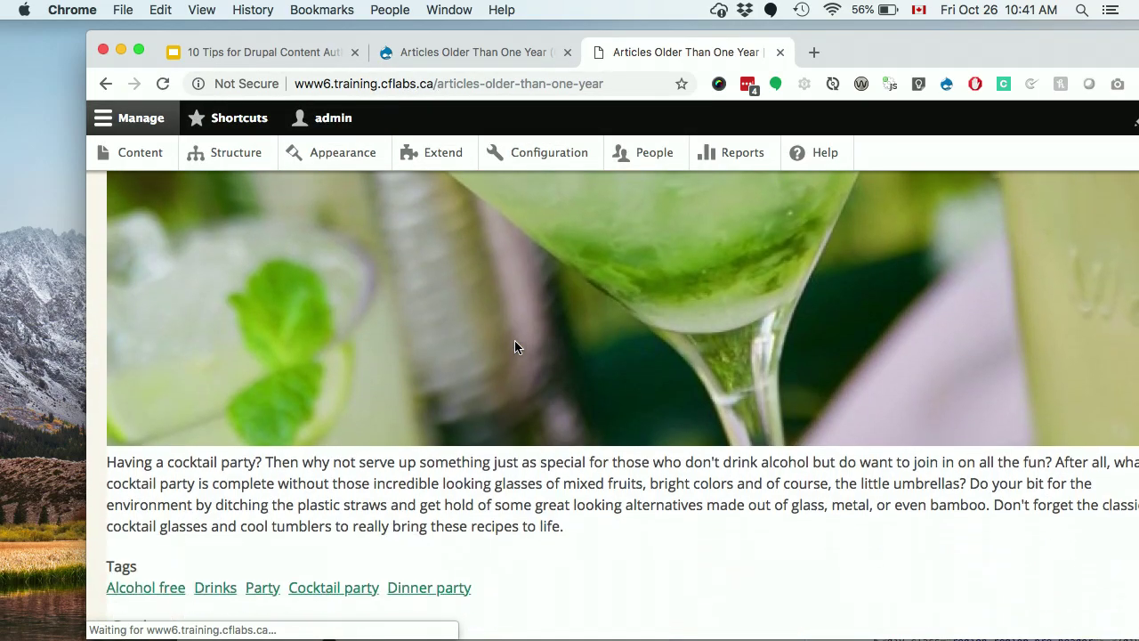
scroll(517, 348, down, 15)
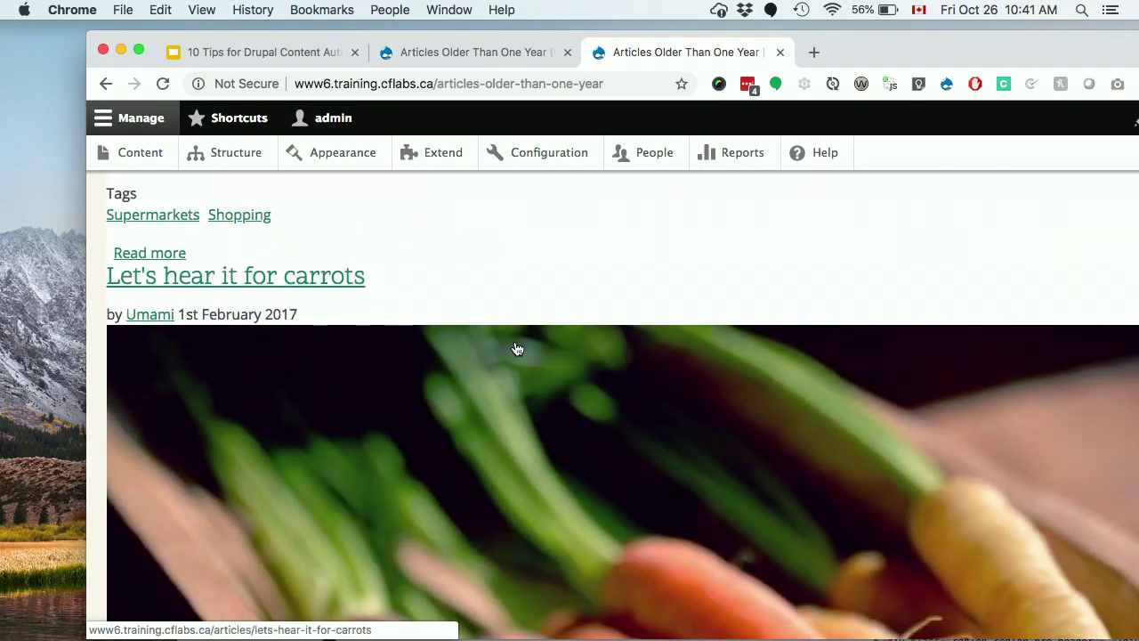
scroll(518, 348, down, 15)
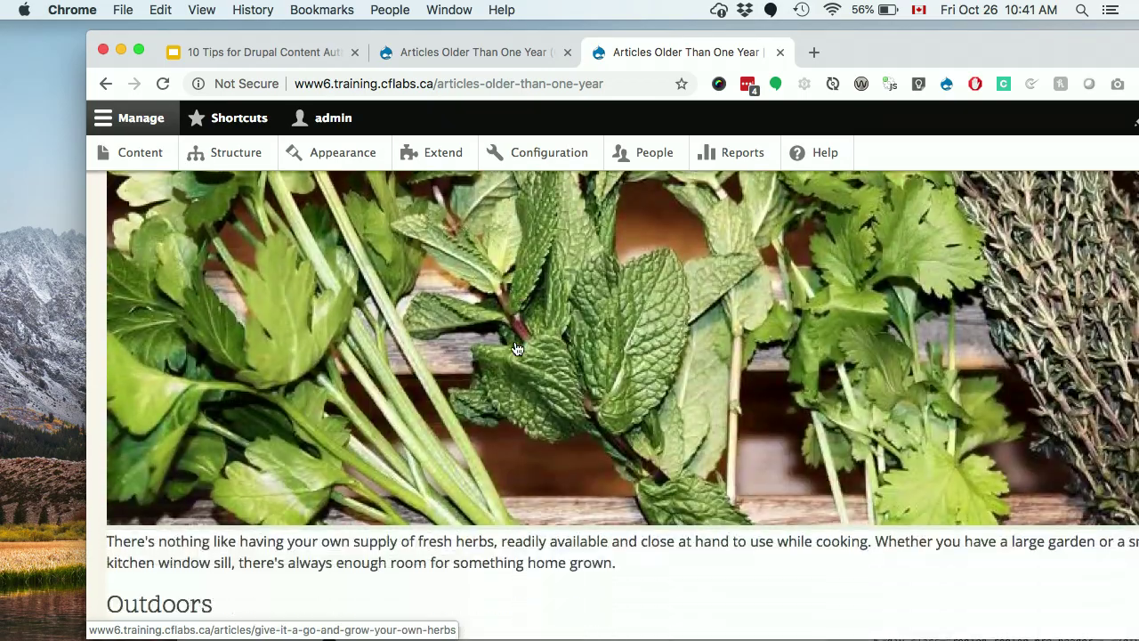
scroll(515, 342, up, 20)
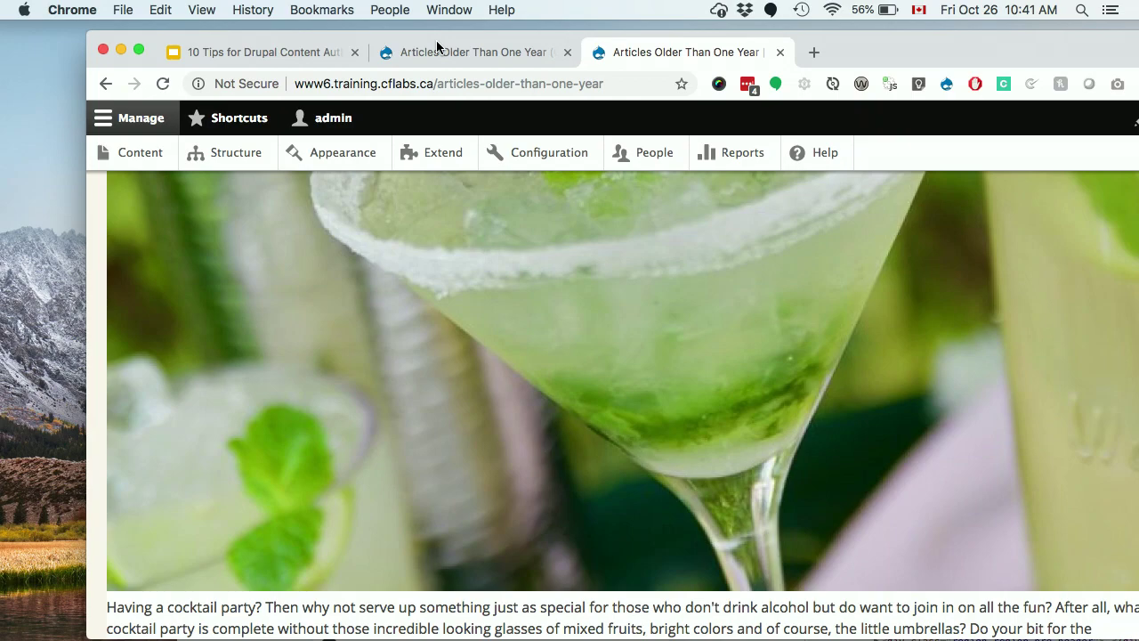
Return to the view's editor, apply the path setting as it is, and review the page display's configuration.
click(436, 49)
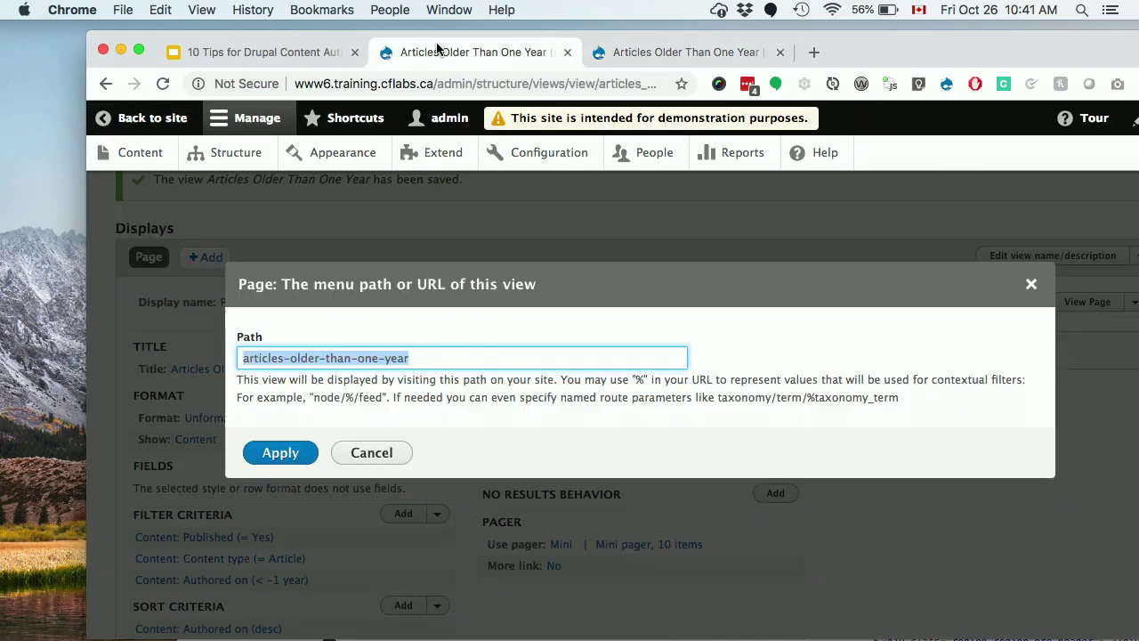
click(281, 455)
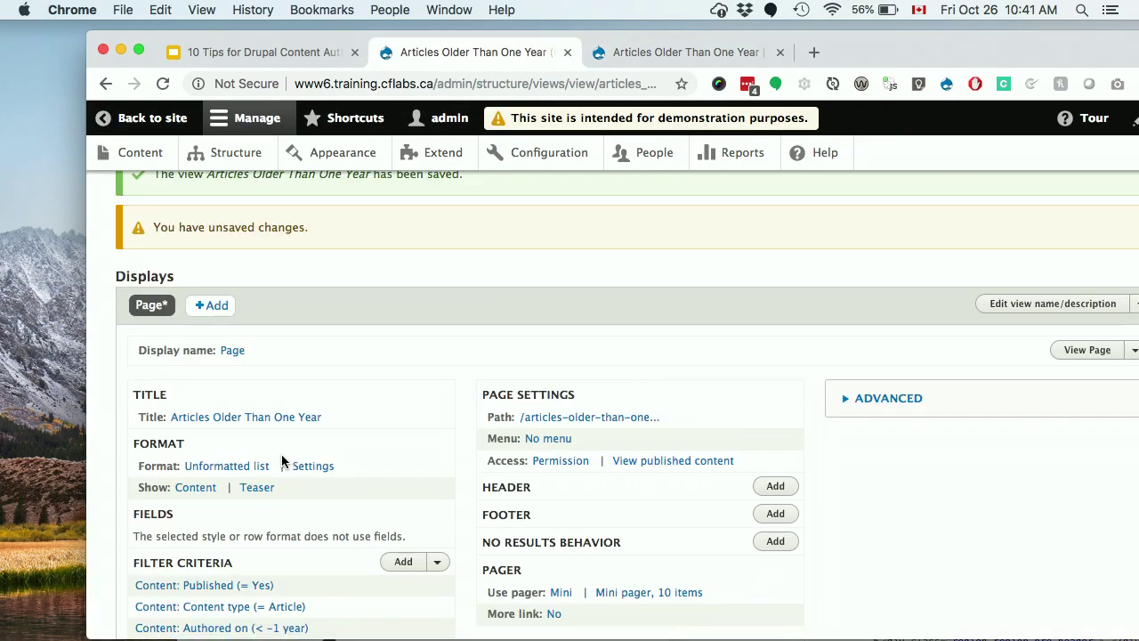
scroll(281, 461, down, 3)
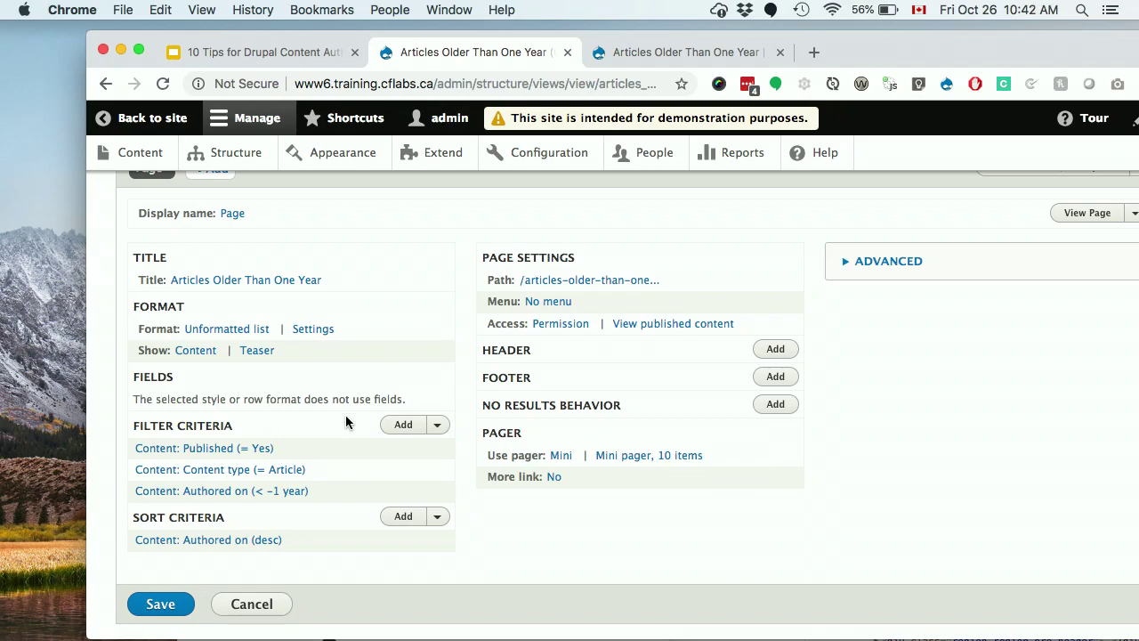
scroll(347, 422, up, 1)
scroll(346, 421, up, 1)
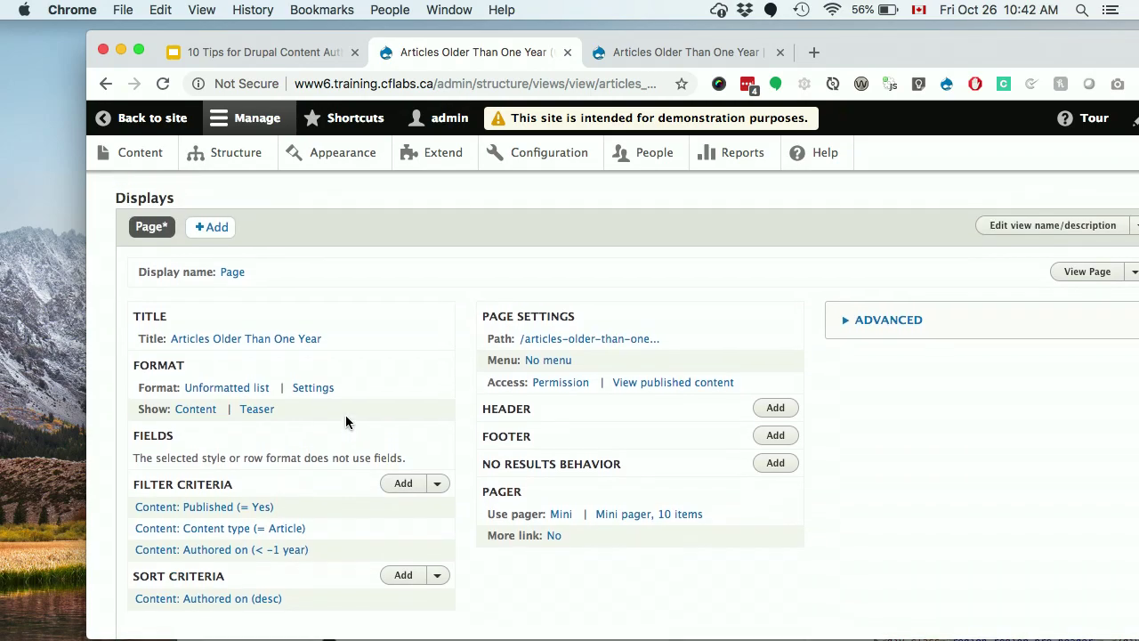
scroll(347, 422, down, 5)
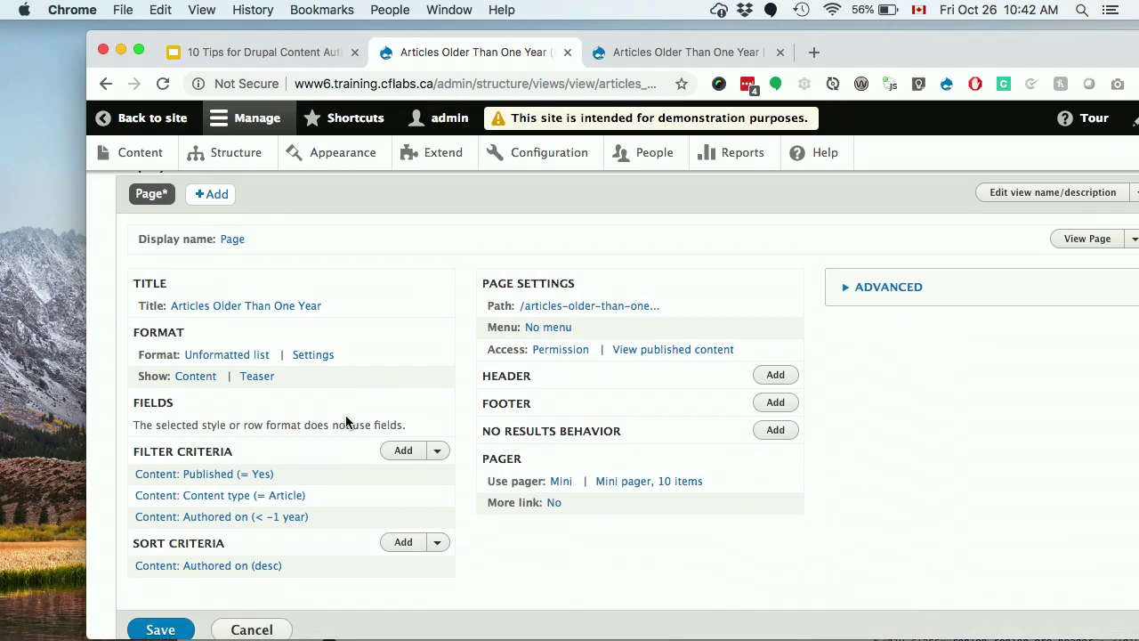
scroll(347, 422, down, 5)
scroll(346, 415, up, 7)
scroll(277, 309, up, 1)
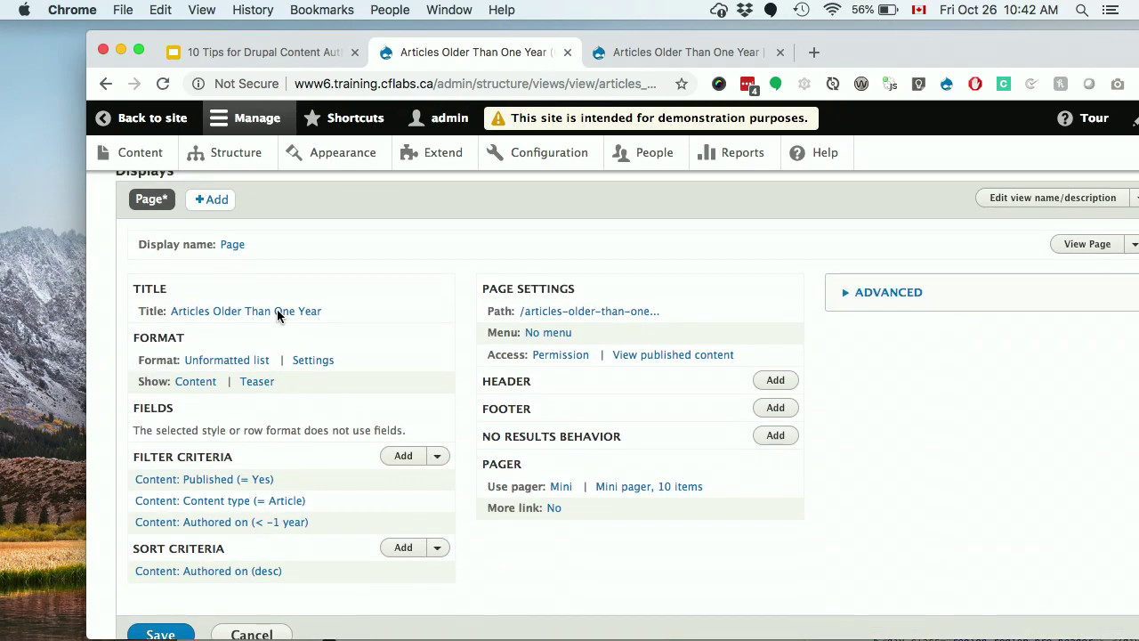
Set the view's rows to show Fields instead of Content, and apply the default row style options.
click(205, 384)
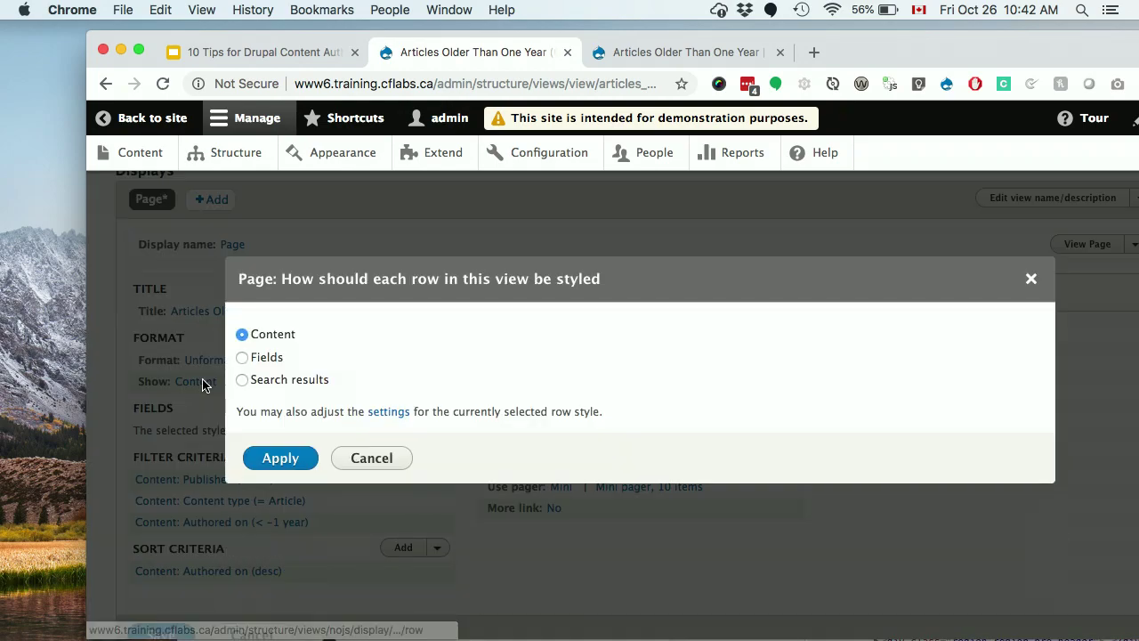
click(243, 357)
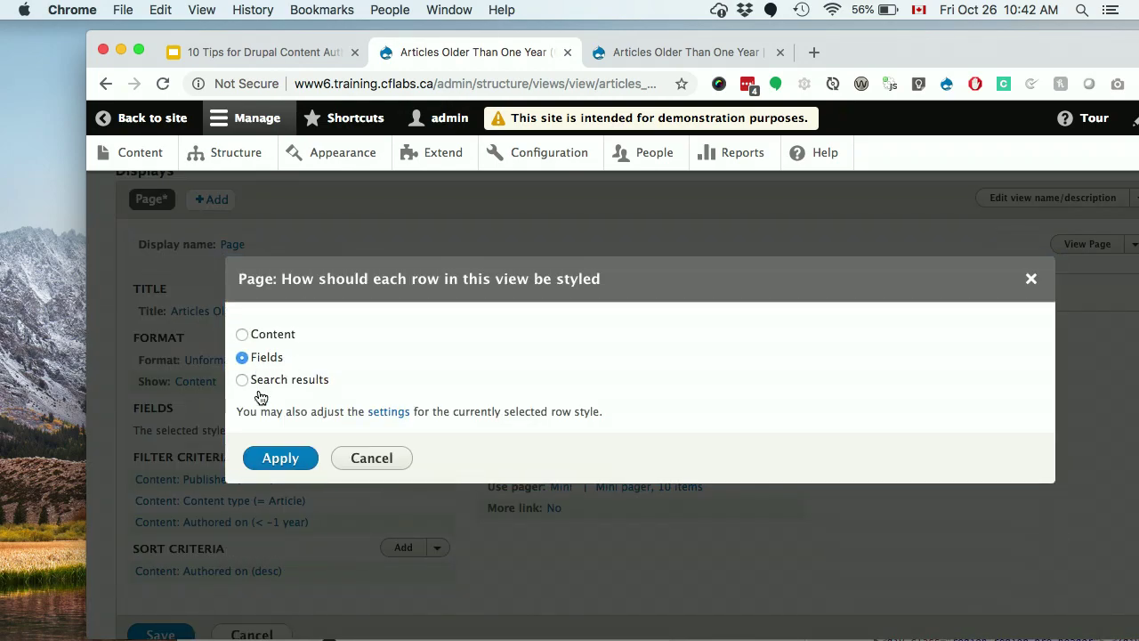
click(264, 459)
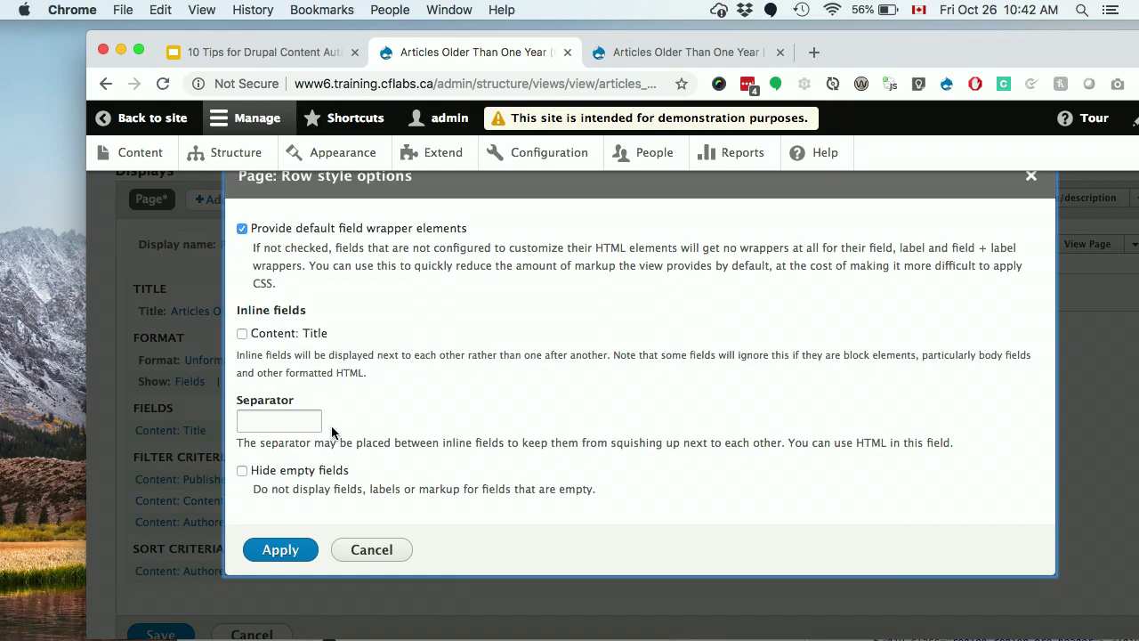
click(276, 549)
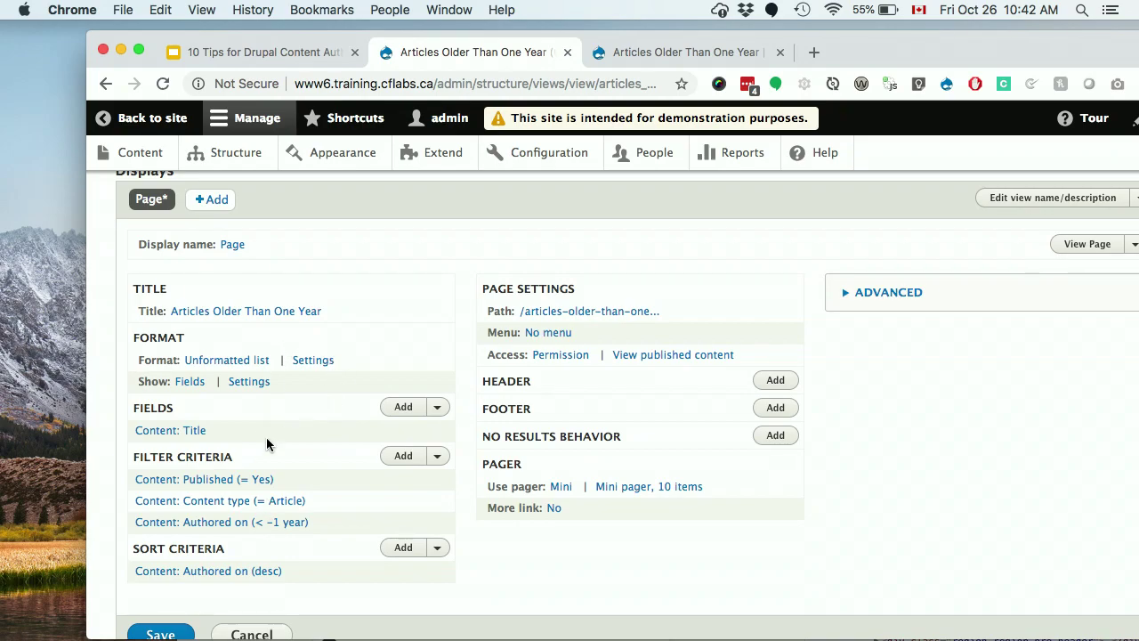
Search the available fields for "authored" and add the Content category's Authored on field with its default settings.
scroll(325, 487, down, 1)
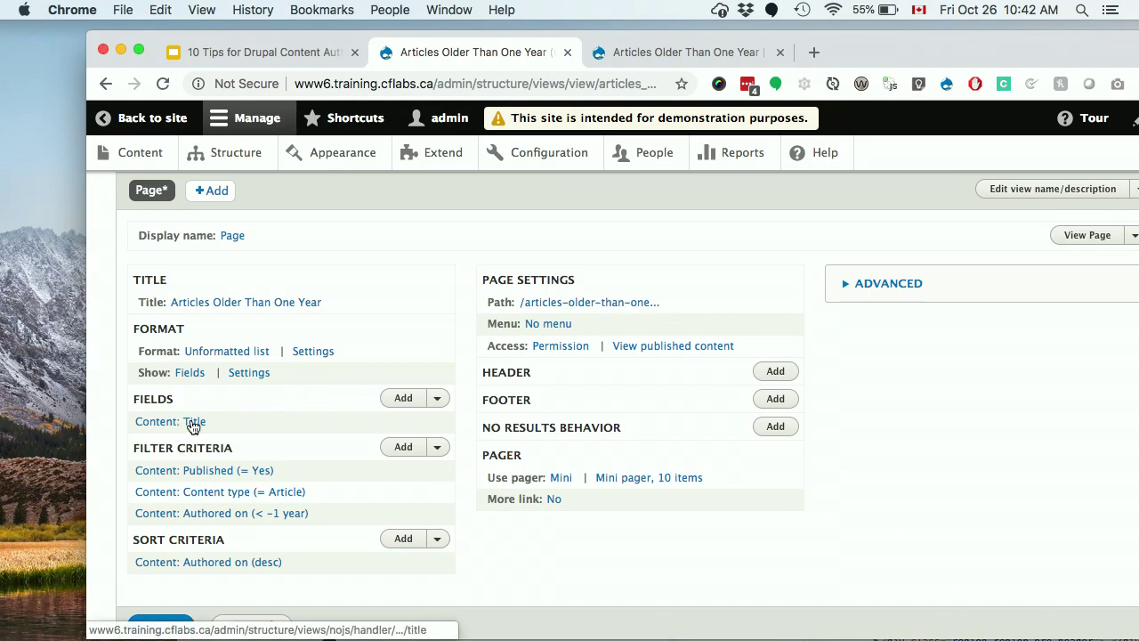
click(403, 397)
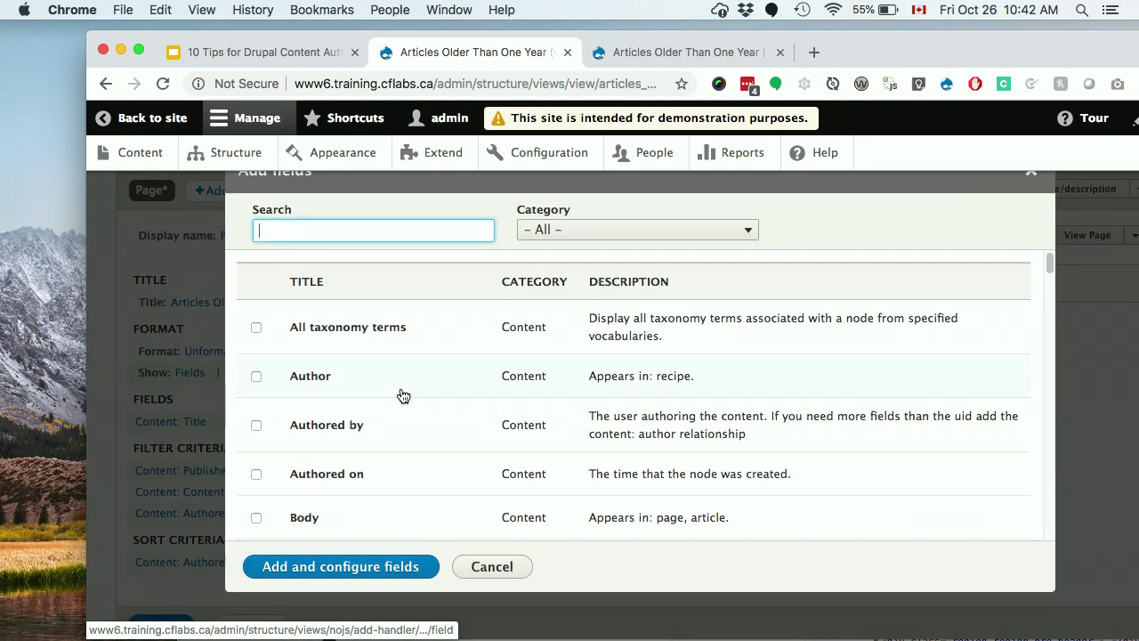
text(auto)
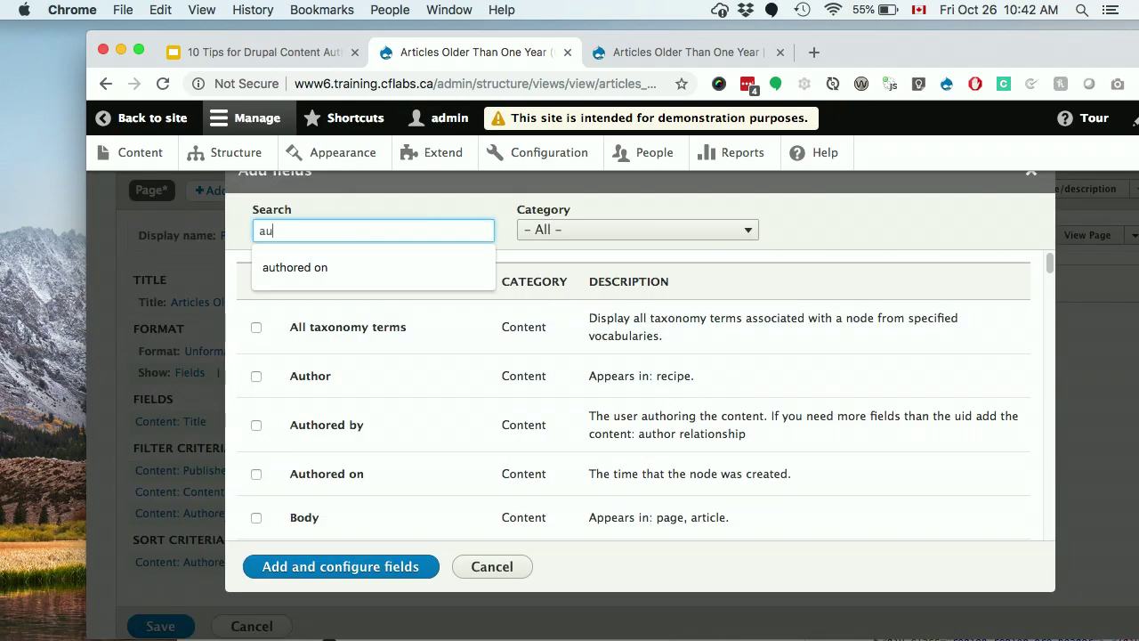
key(BackSpace)
key(BackSpace)
text(th)
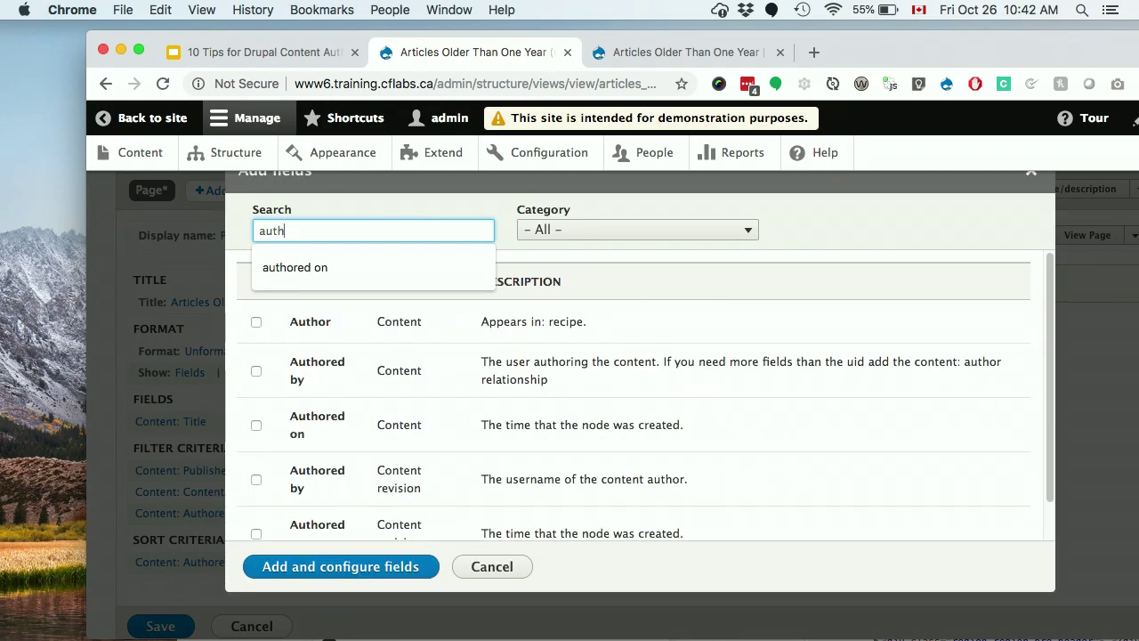
text(ored)
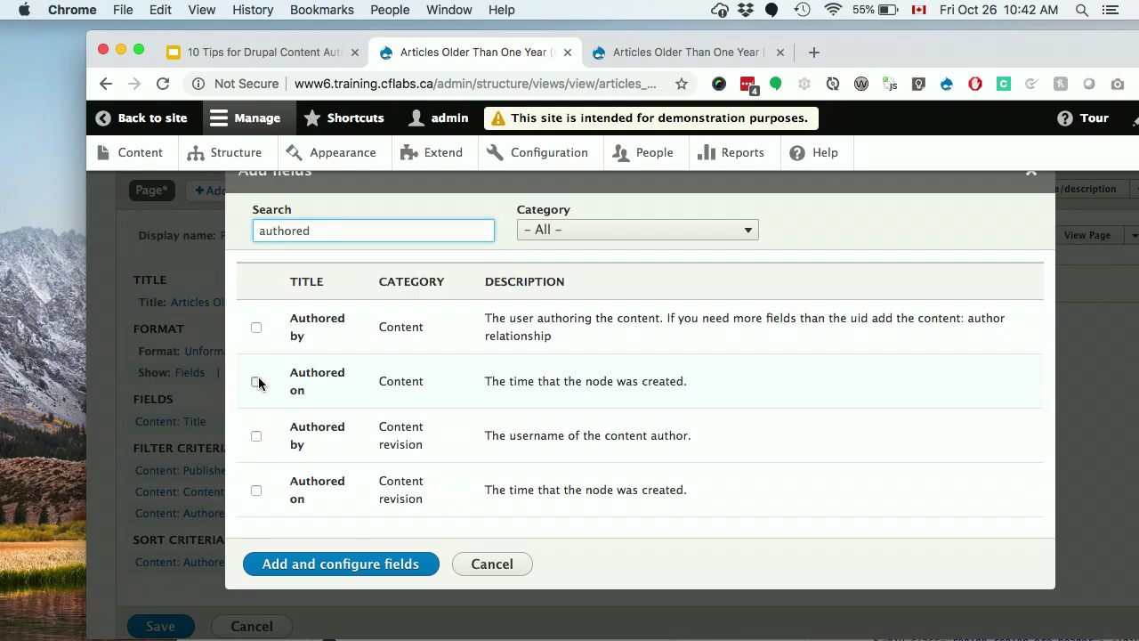
click(256, 381)
click(287, 564)
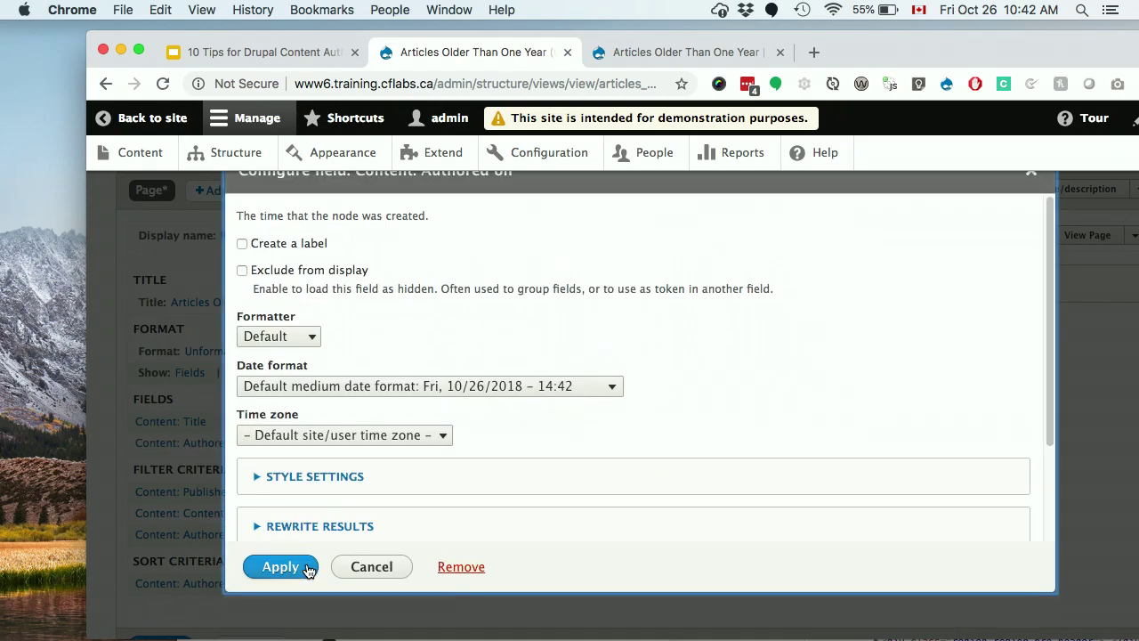
click(280, 566)
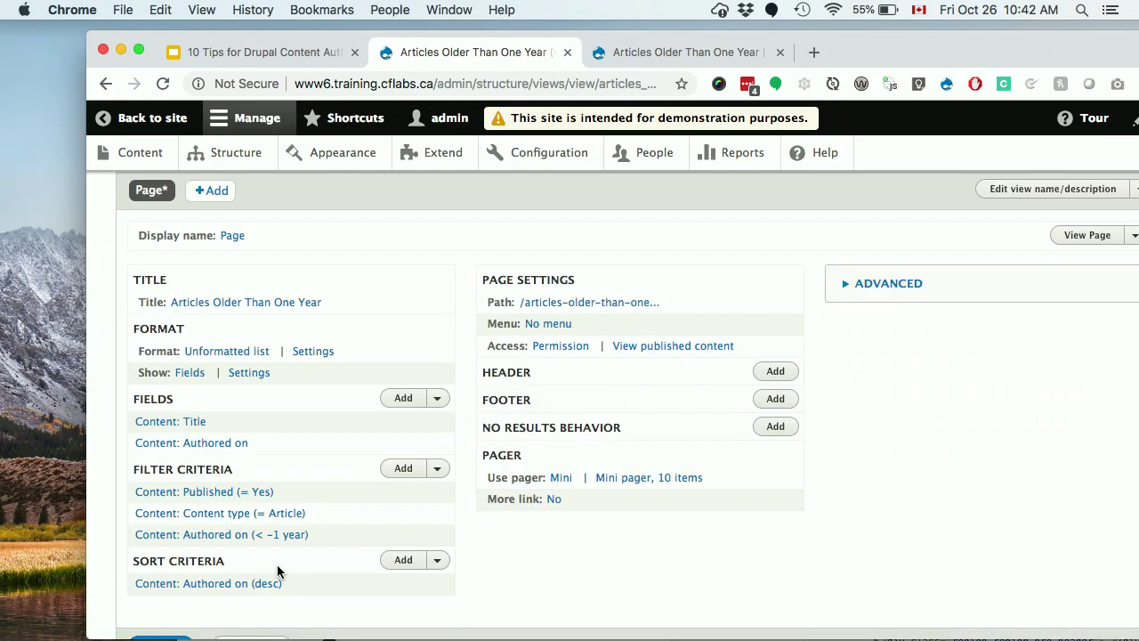
Save the view and reload its articles-older-than-one-year page in the other browser tab.
scroll(407, 536, down, 3)
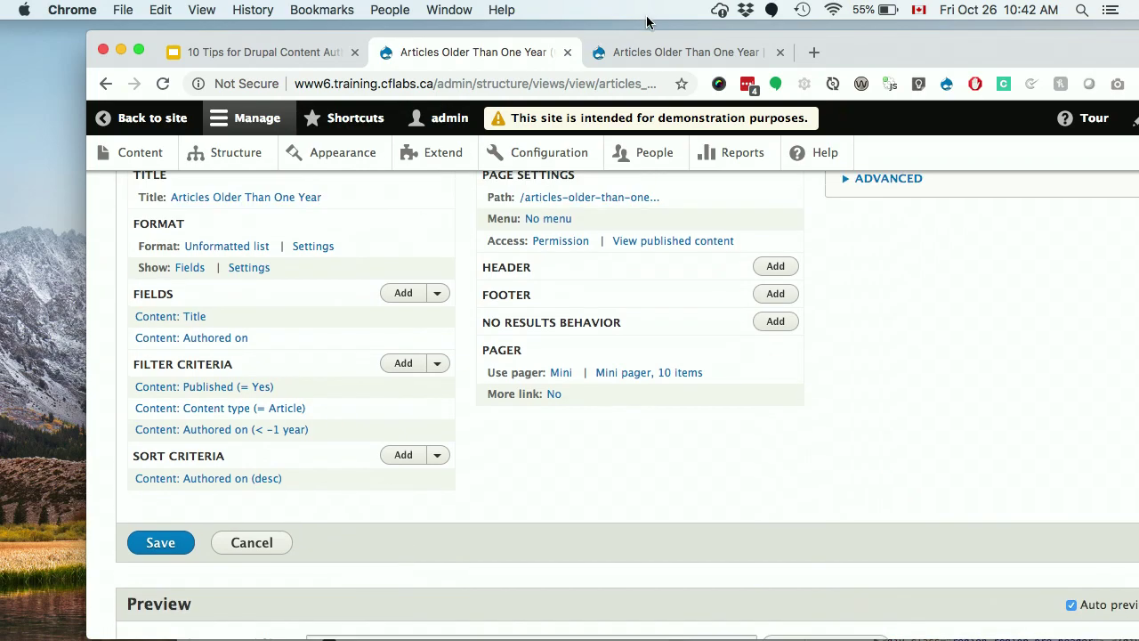
click(655, 52)
click(475, 84)
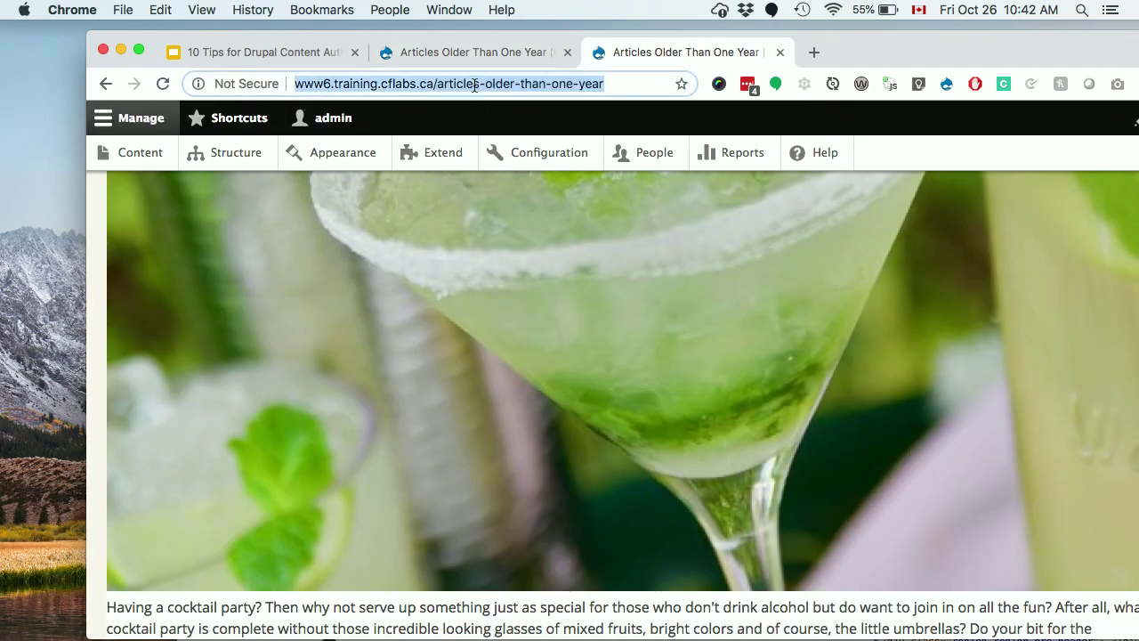
click(407, 51)
click(153, 543)
click(626, 51)
key(Return)
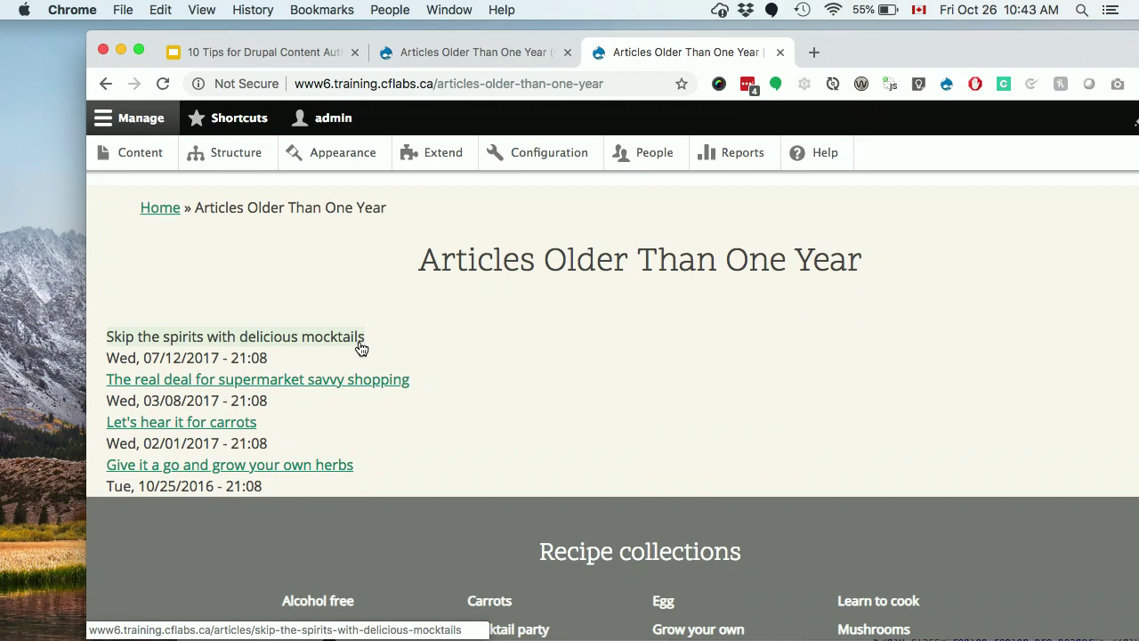
In the view's editor, enable Distinct in the page display's advanced query settings and apply the change.
click(412, 50)
scroll(755, 475, down, 2)
click(889, 423)
scroll(890, 427, down, 3)
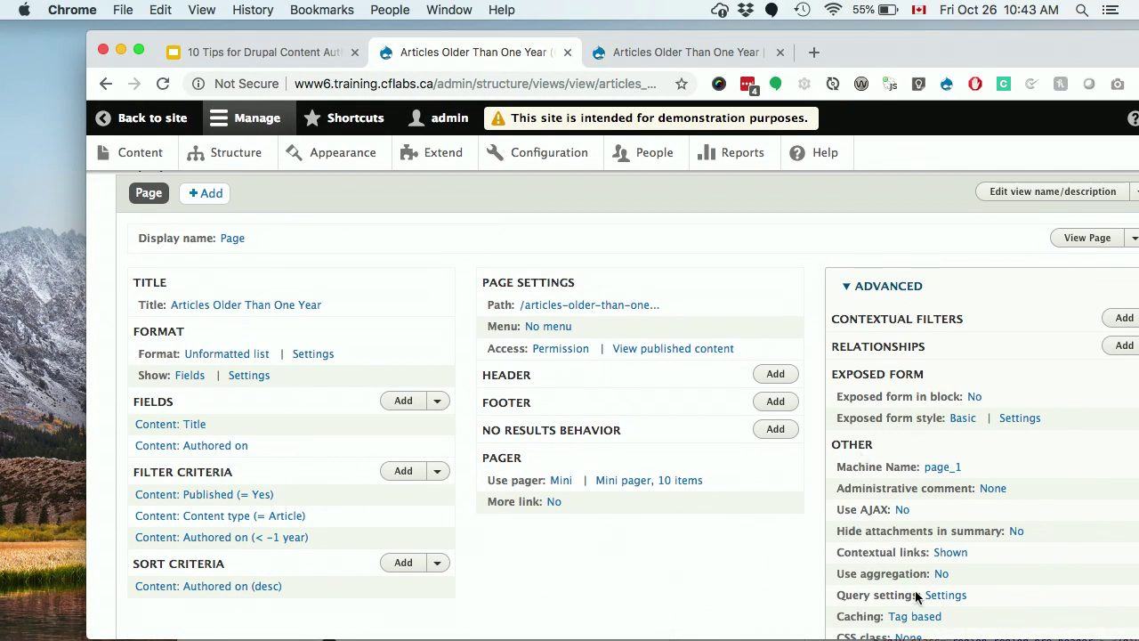
scroll(923, 611, down, 2)
click(945, 517)
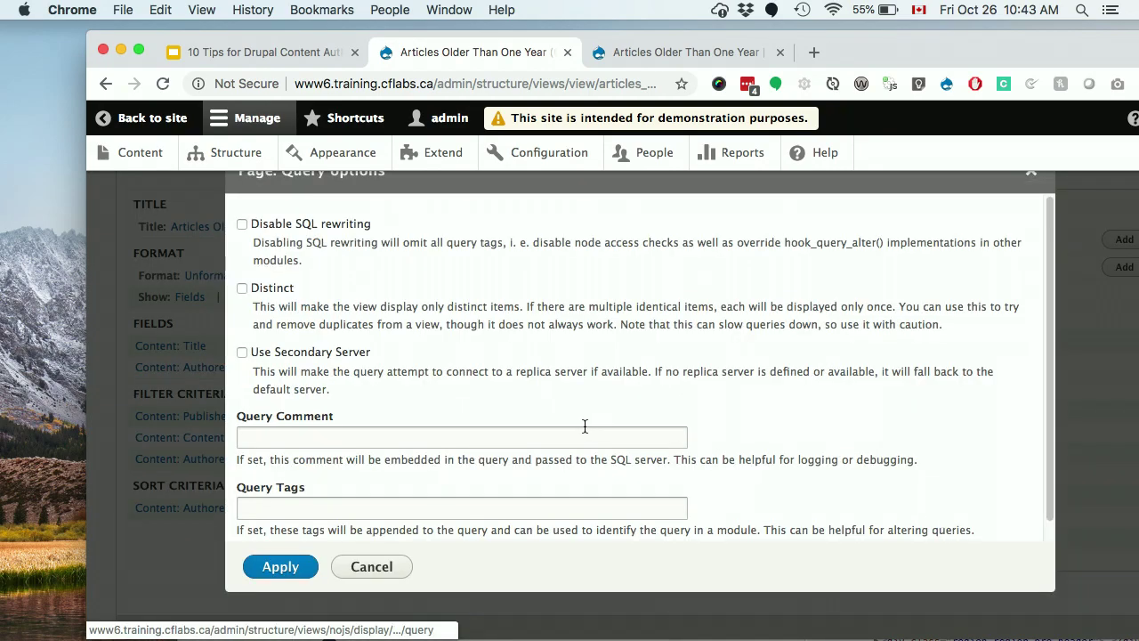
click(280, 290)
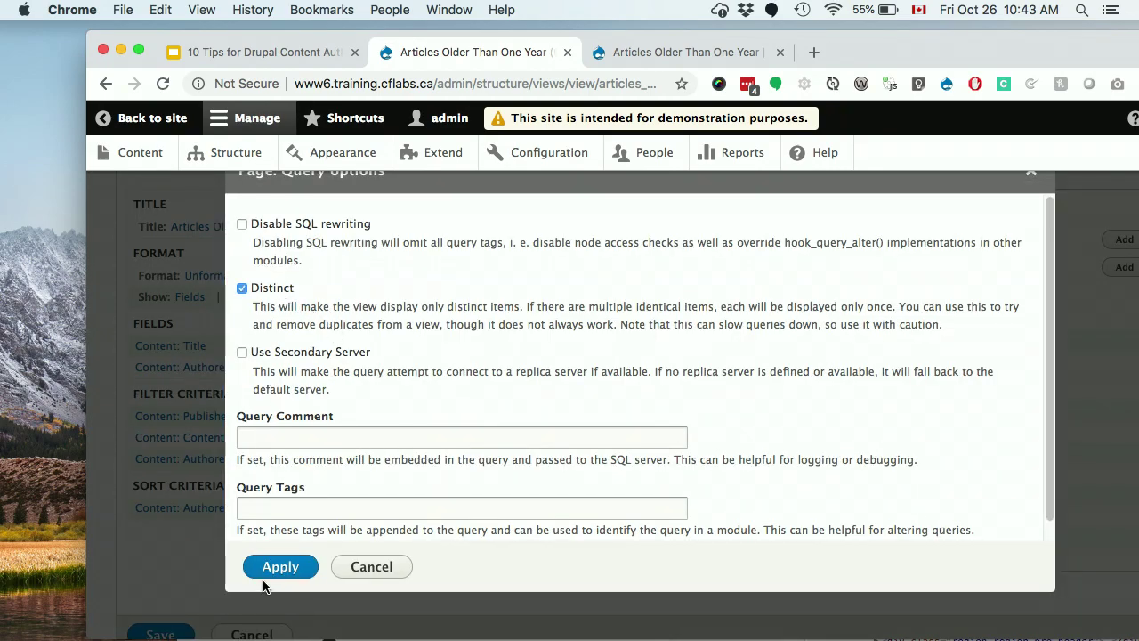
click(270, 572)
Save the view, reload its articles-older-than-one-year page in the other browser tab, and return to the editor.
click(153, 574)
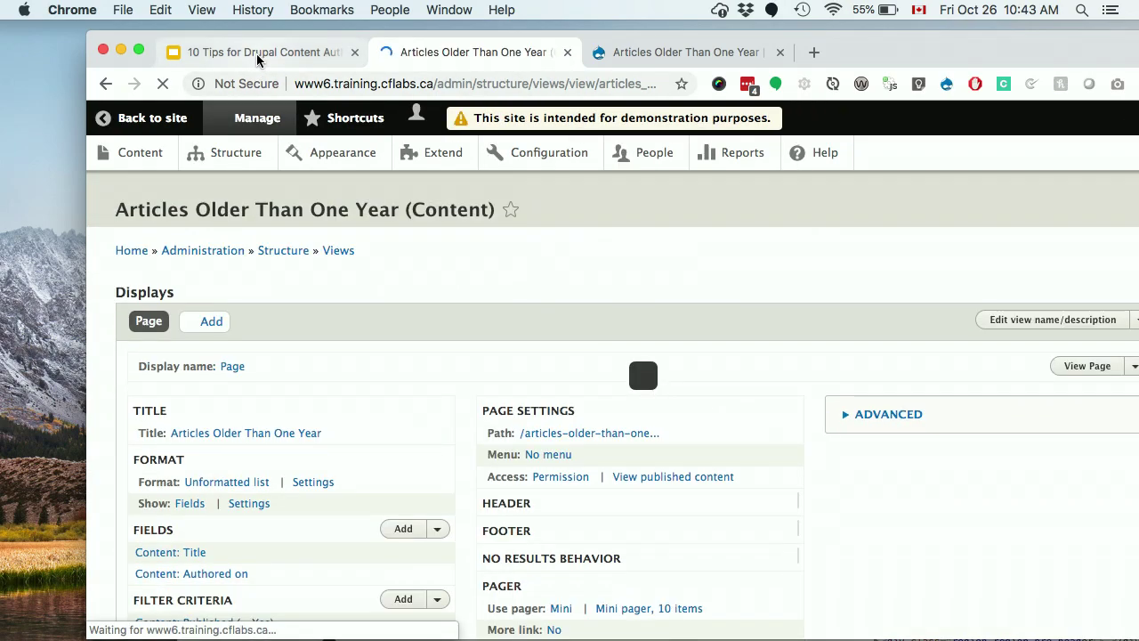
click(640, 46)
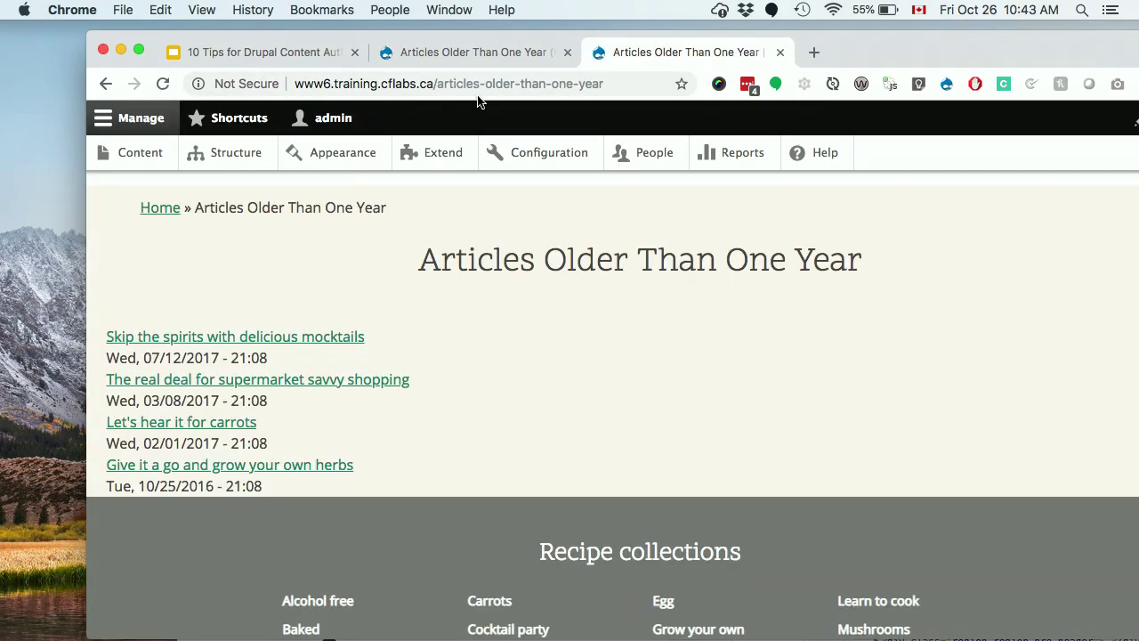
click(162, 85)
click(418, 55)
Switch to the Google Slides presentation and advance through tip 8, Tag Your Stuff, to its explanatory slide.
click(289, 57)
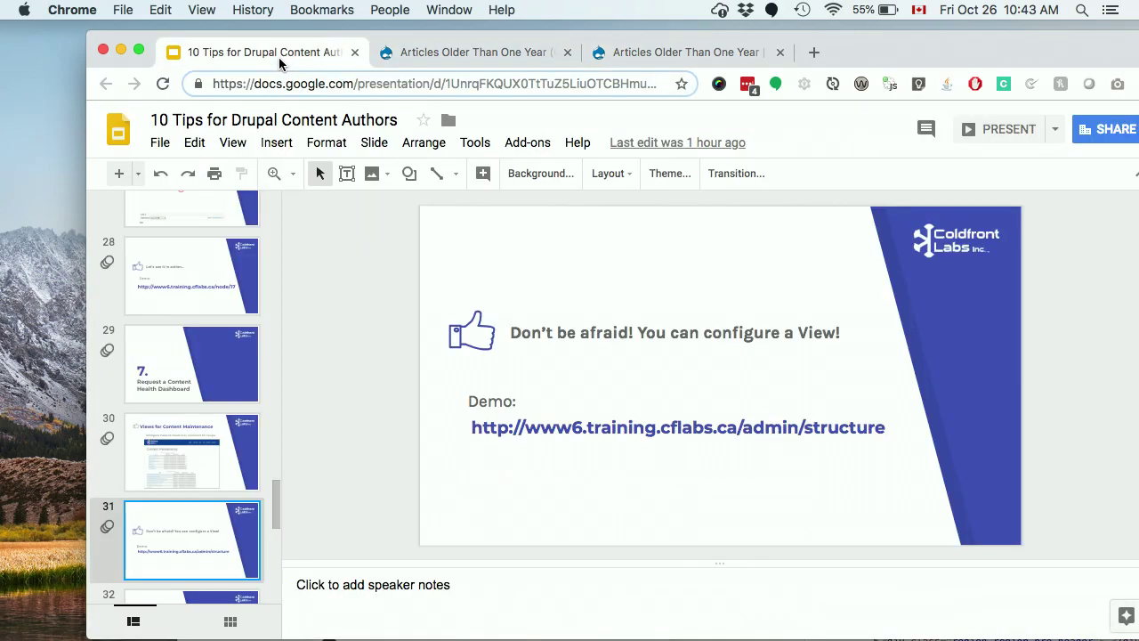
key(Down)
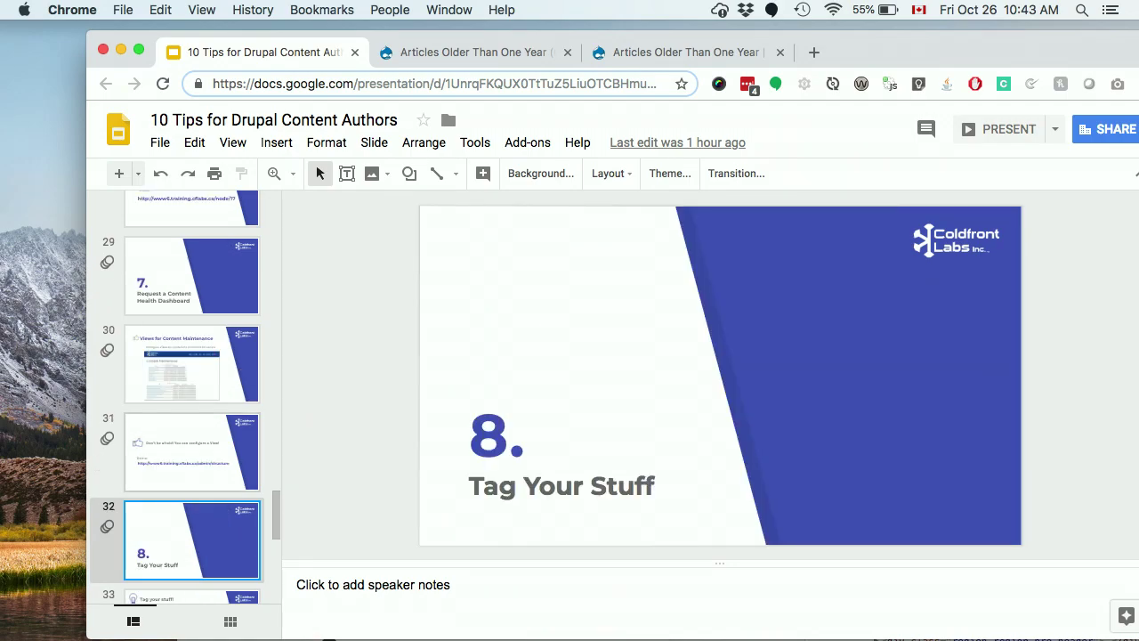
key(Down)
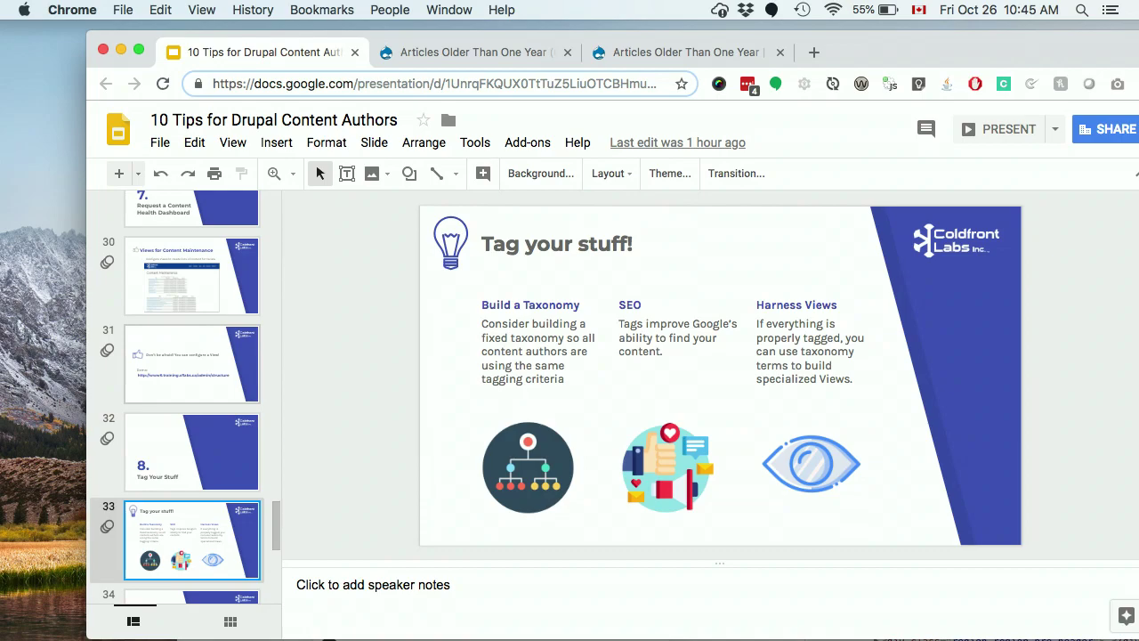
Advance the presentation through tip 9 on source code and tip 10, Don't be afraid, to the closing questions slide.
click(191, 595)
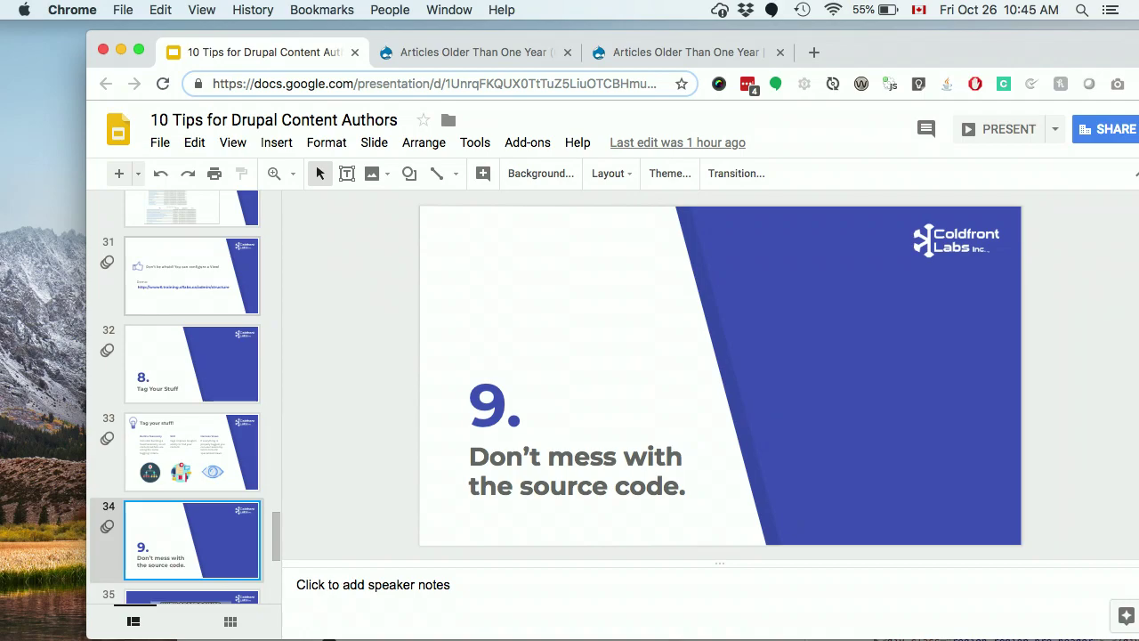
key(Down)
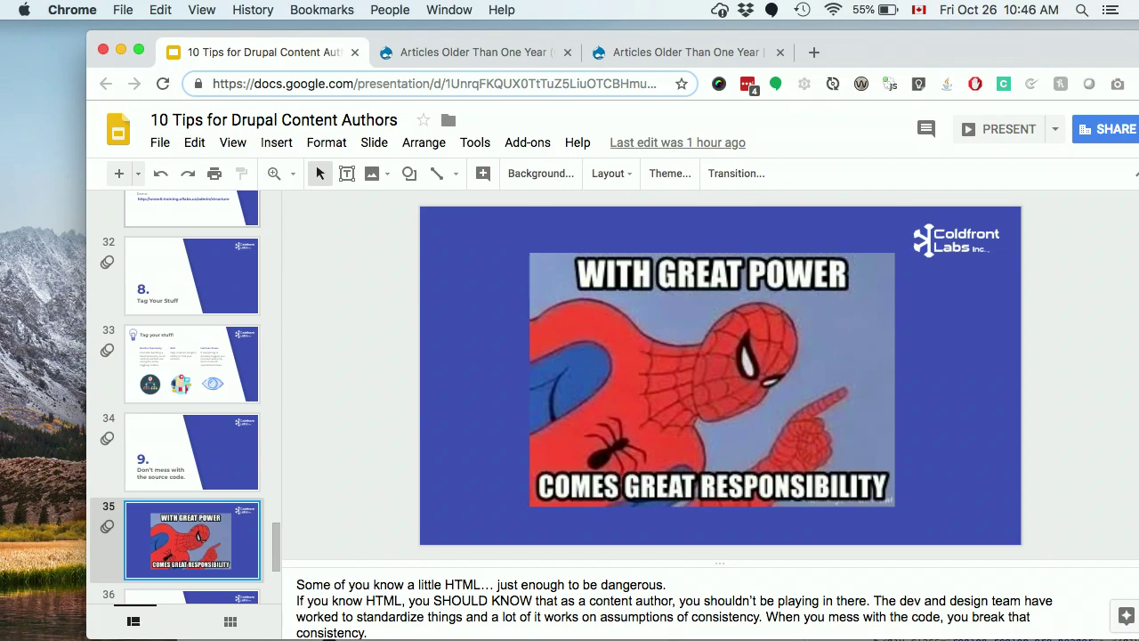
key(Down)
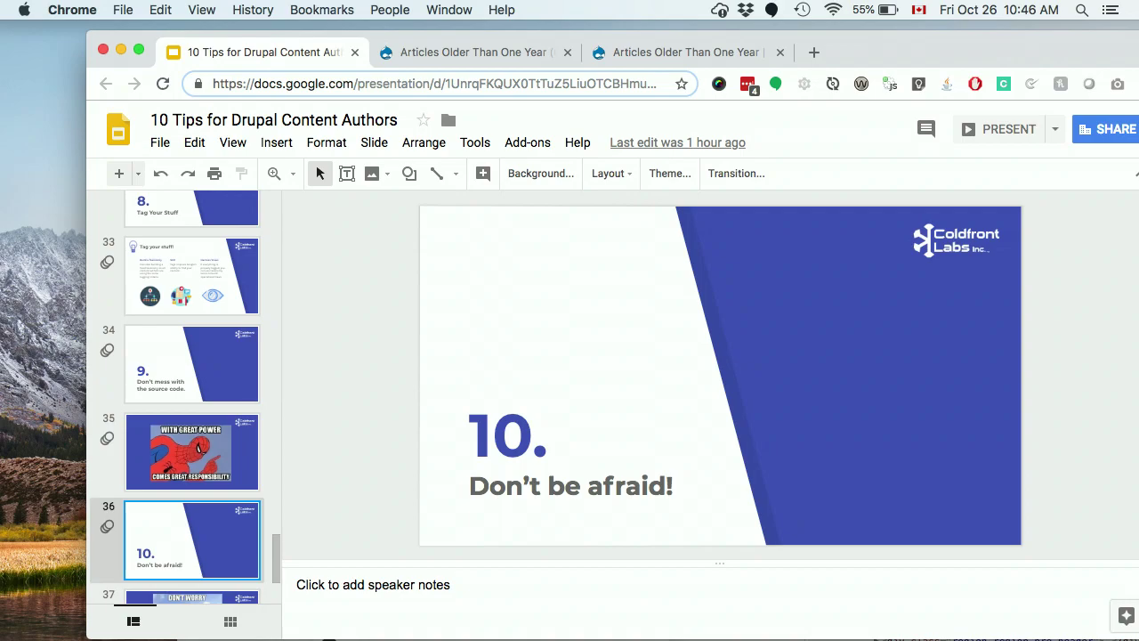
key(Down)
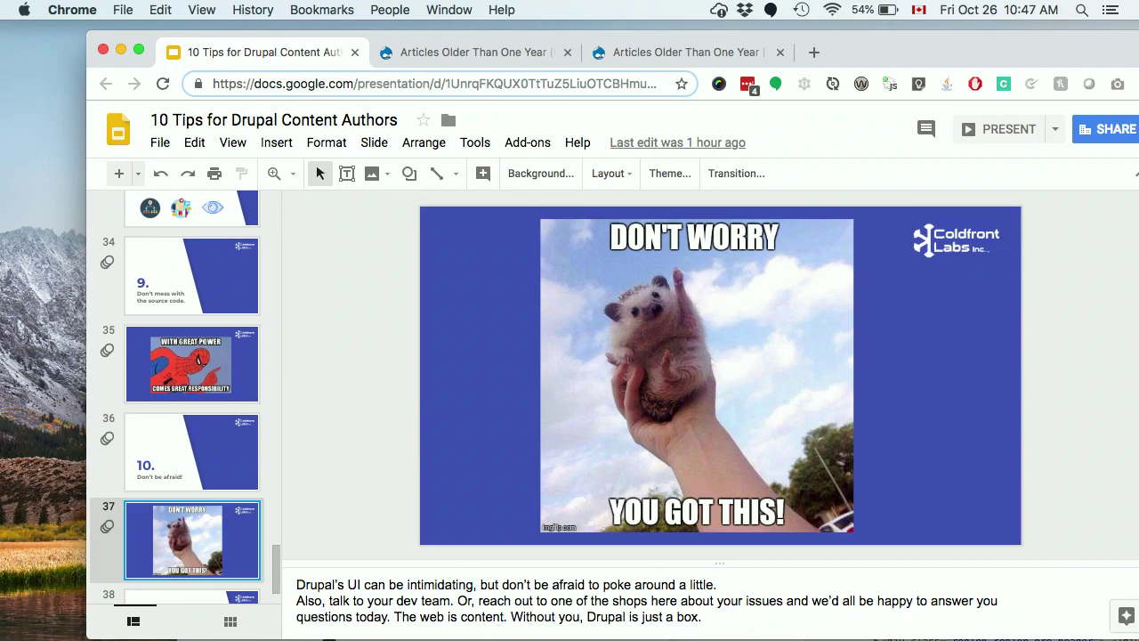
key(Down)
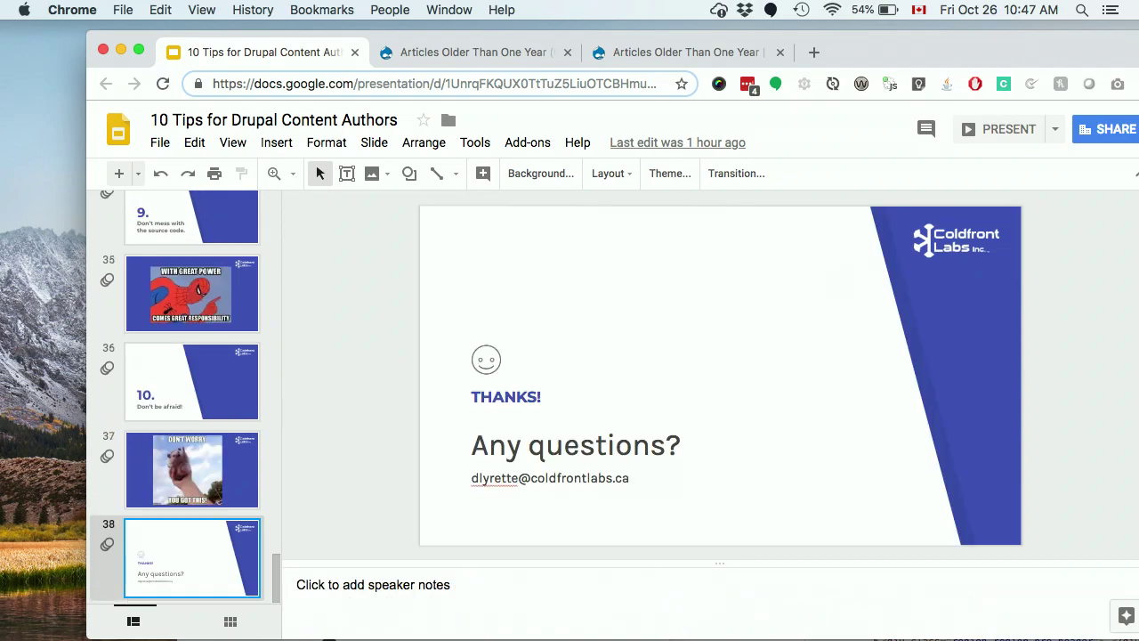